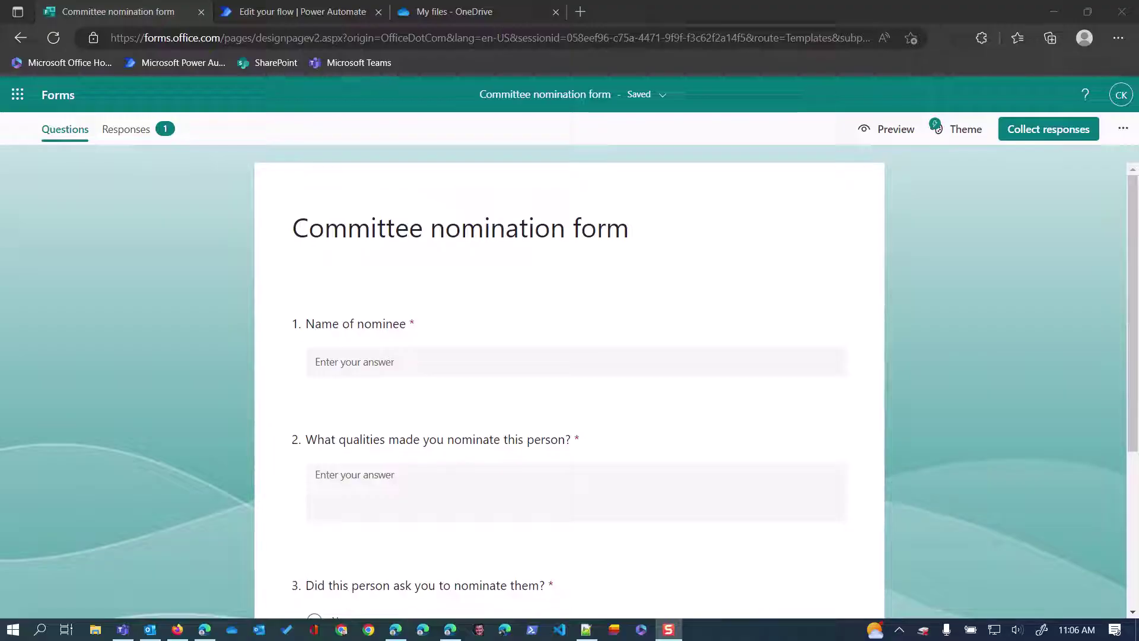
# Open an individual form response, start printing it, then cancel the print preview.
pyautogui.click(126, 129)
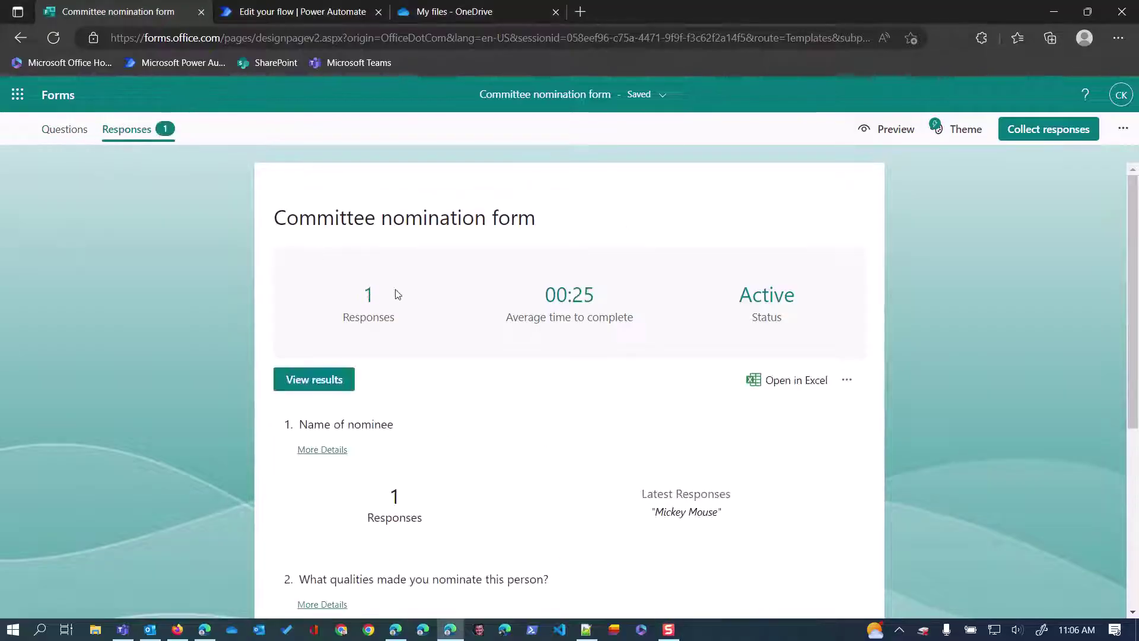
pyautogui.click(305, 387)
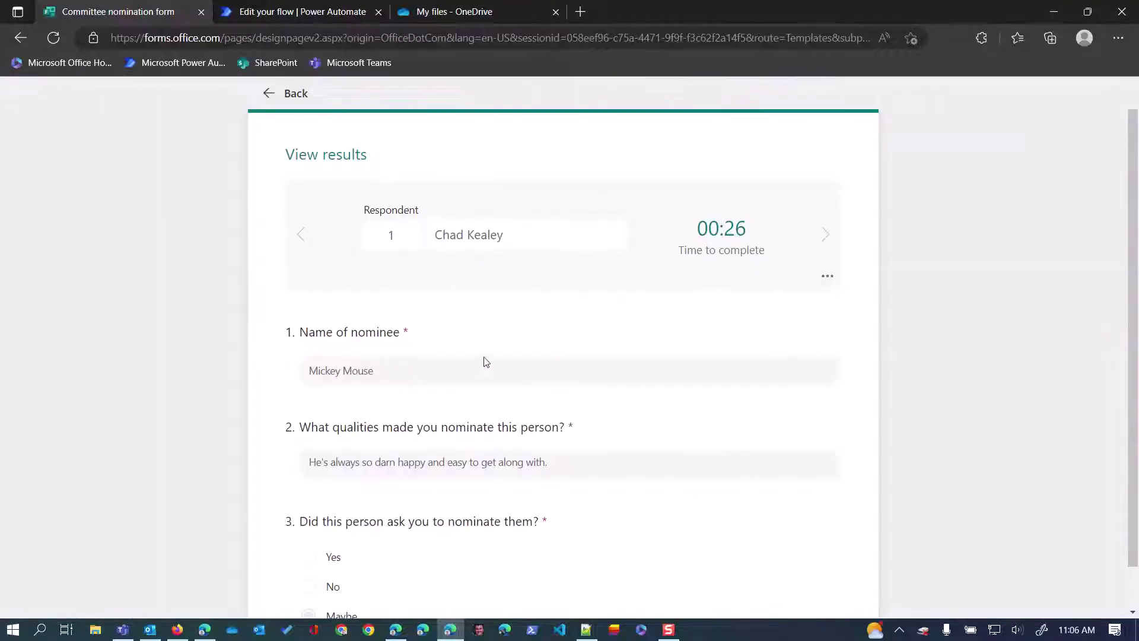
pyautogui.click(827, 276)
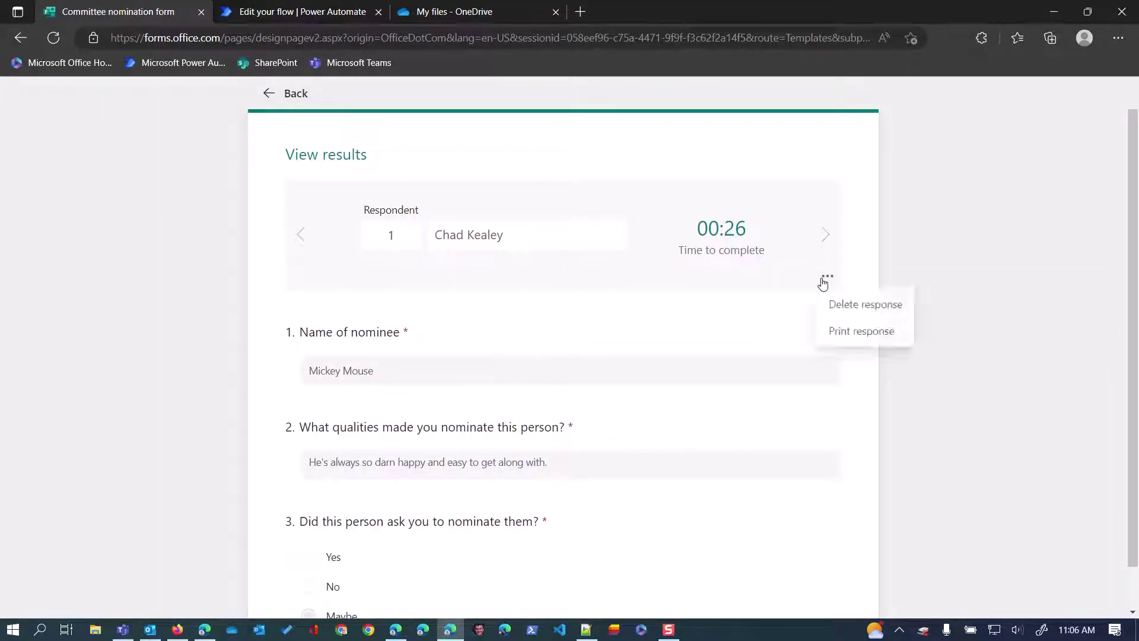
pyautogui.click(836, 333)
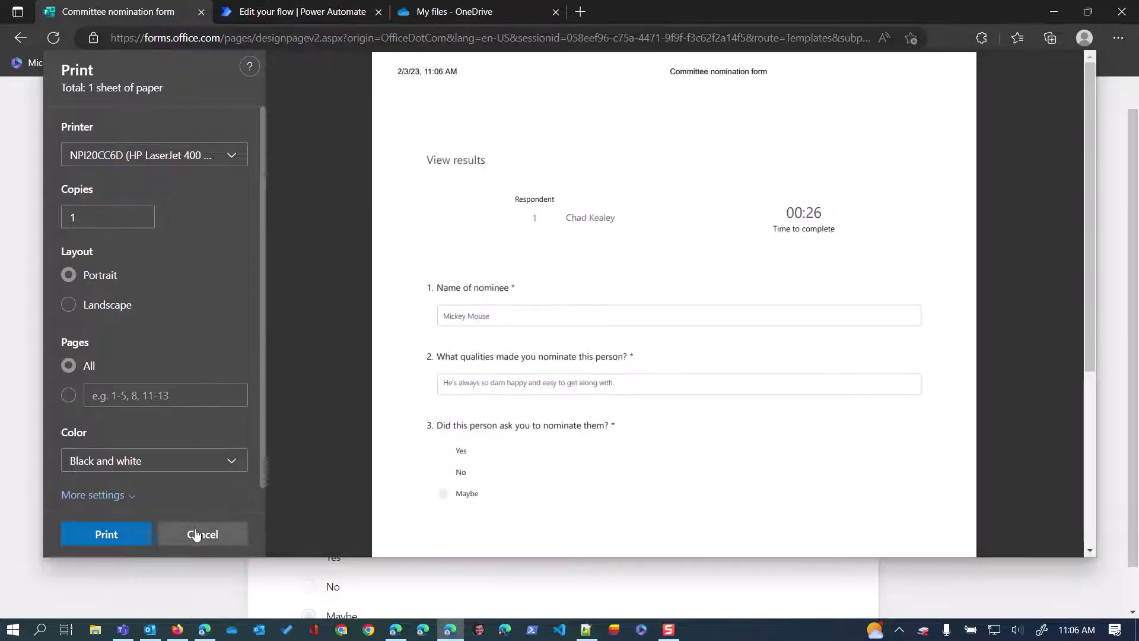
pyautogui.click(197, 534)
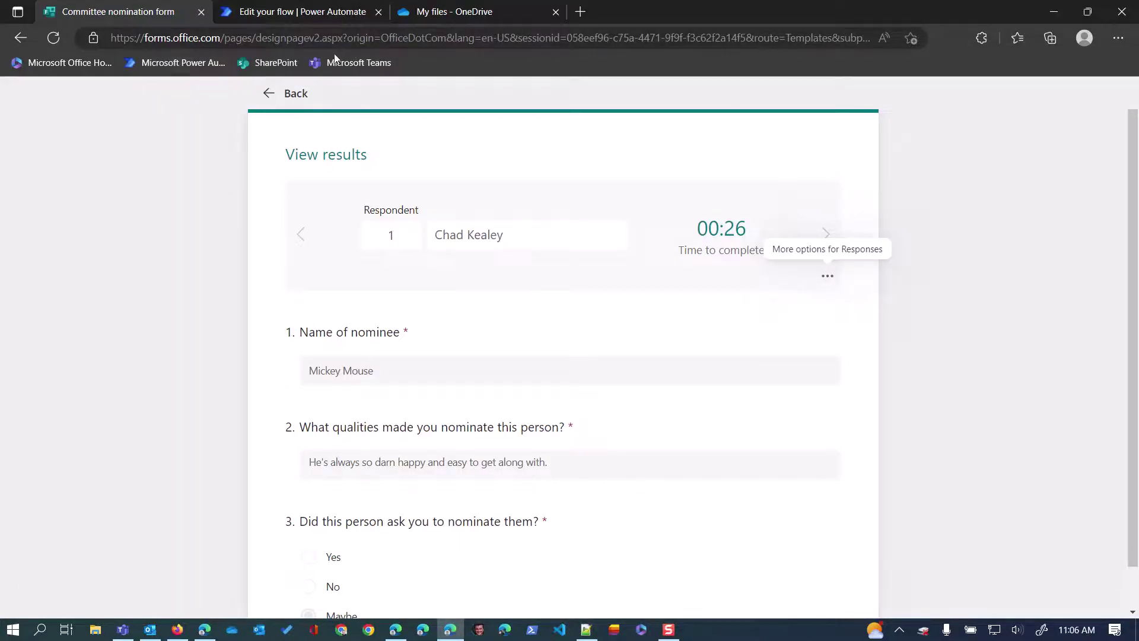
# Return to the form's questions, then switch to the OneDrive My files list.
pyautogui.click(271, 95)
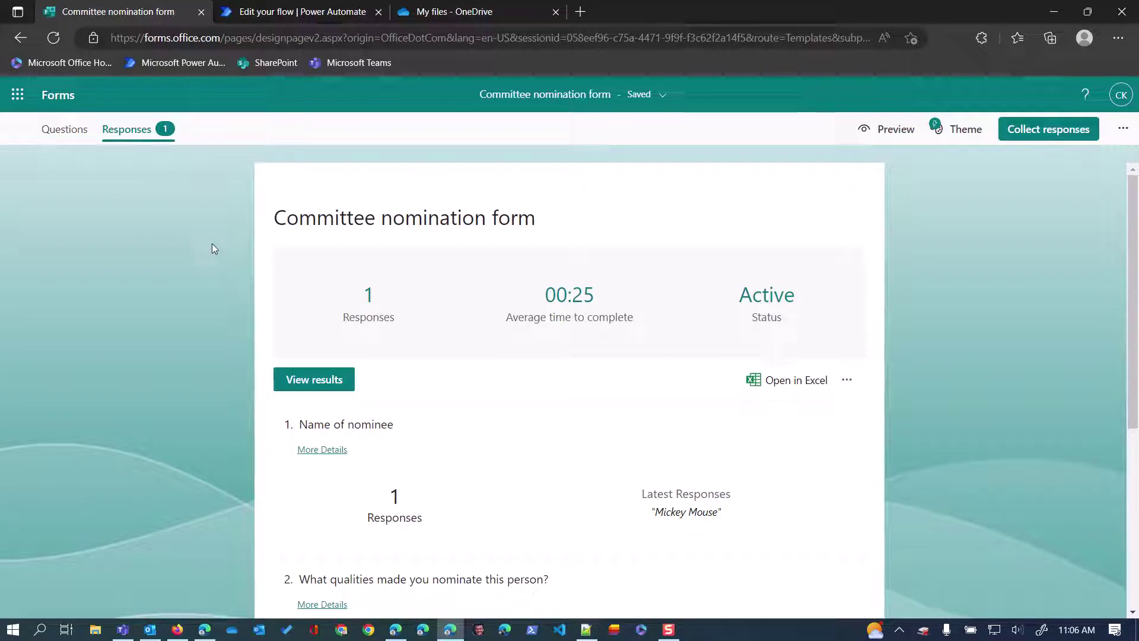
pyautogui.click(68, 125)
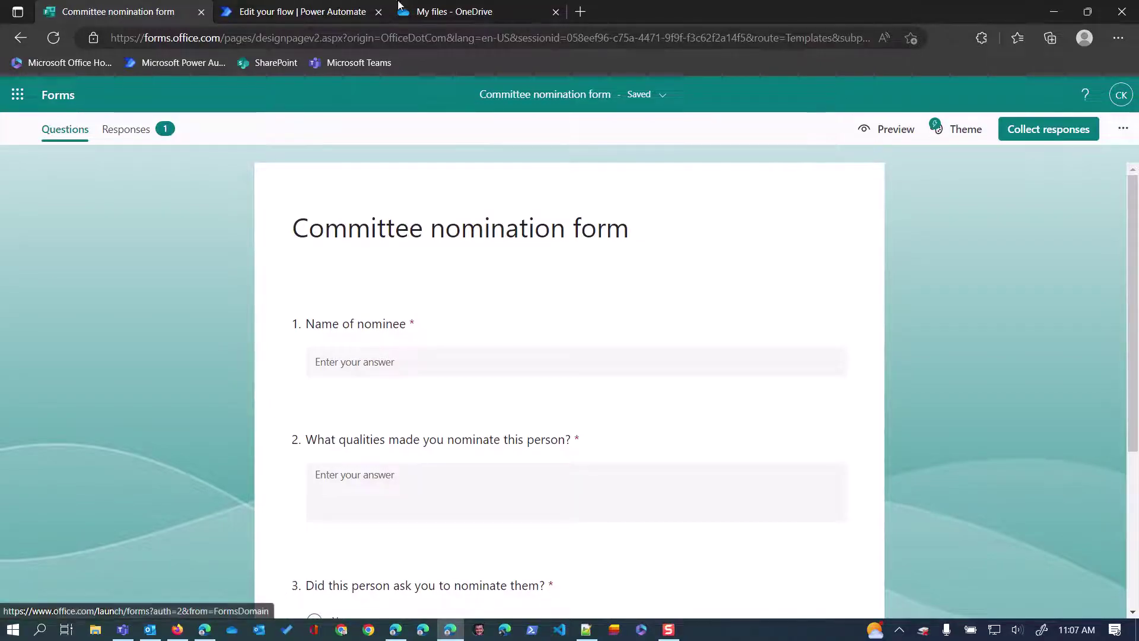
pyautogui.click(495, 12)
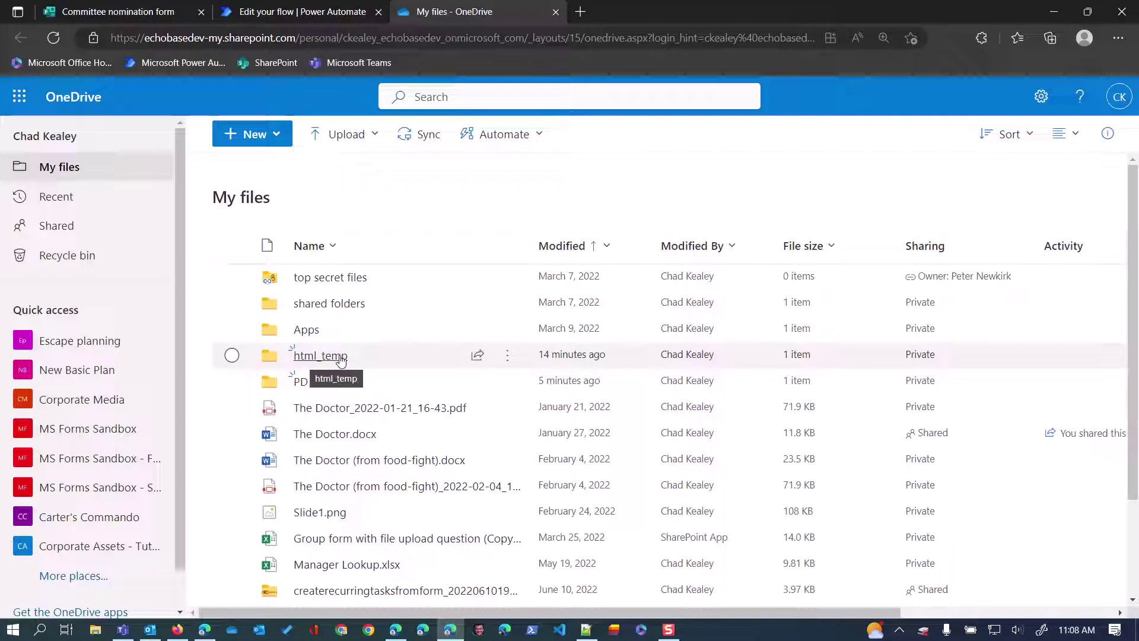
# Preview the generated HTML response file in the html_temp folder, then close it.
pyautogui.click(341, 360)
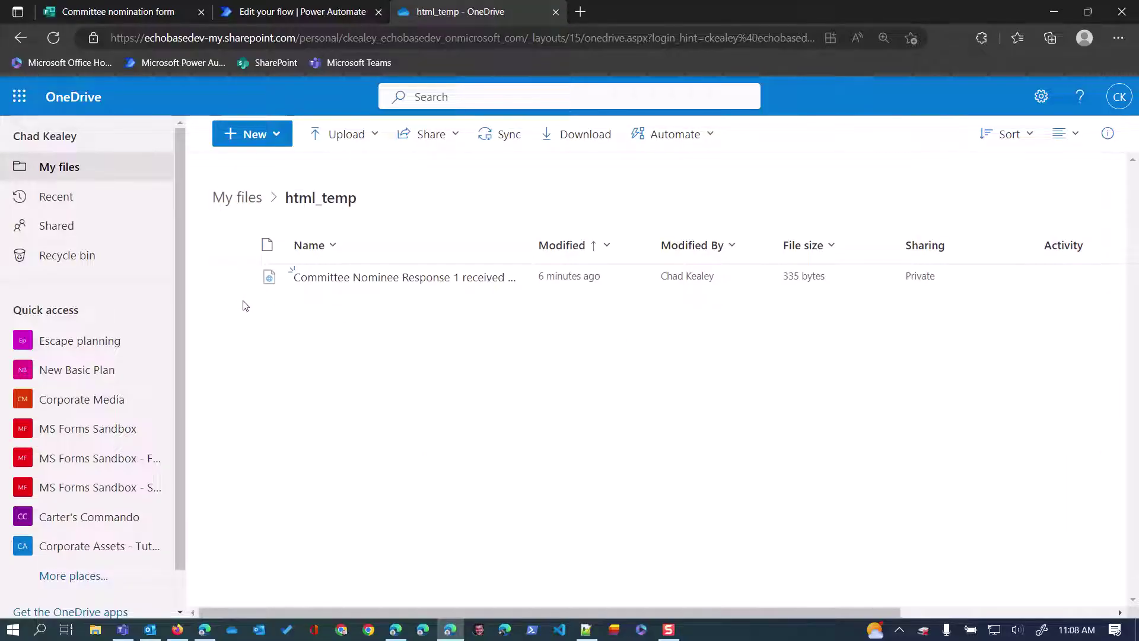
pyautogui.moveTo(377, 280)
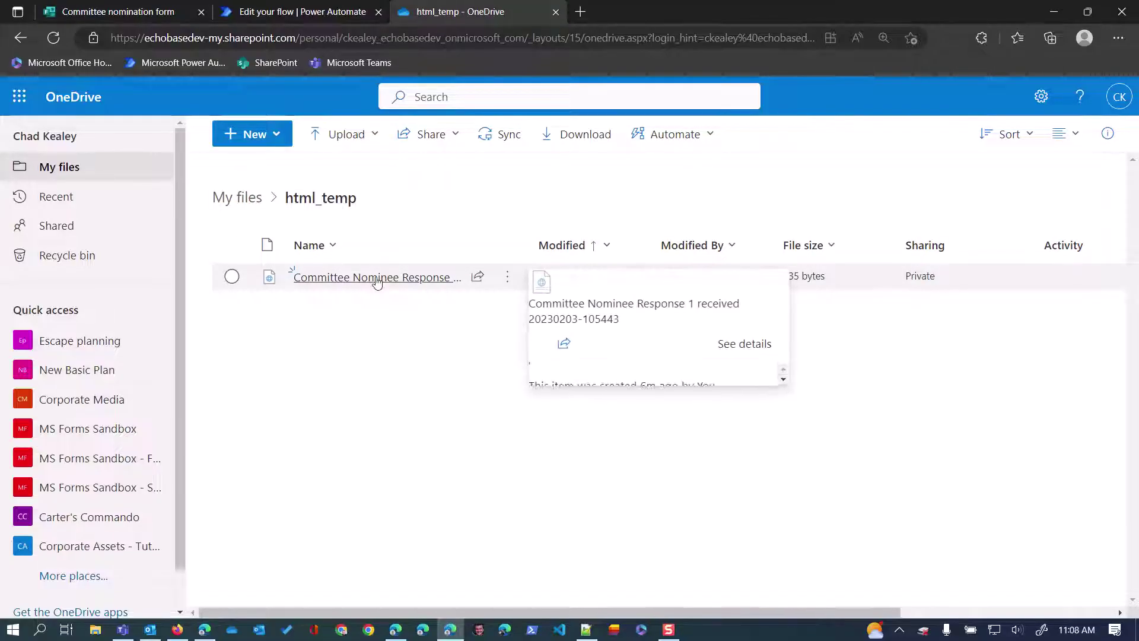
pyautogui.click(376, 280)
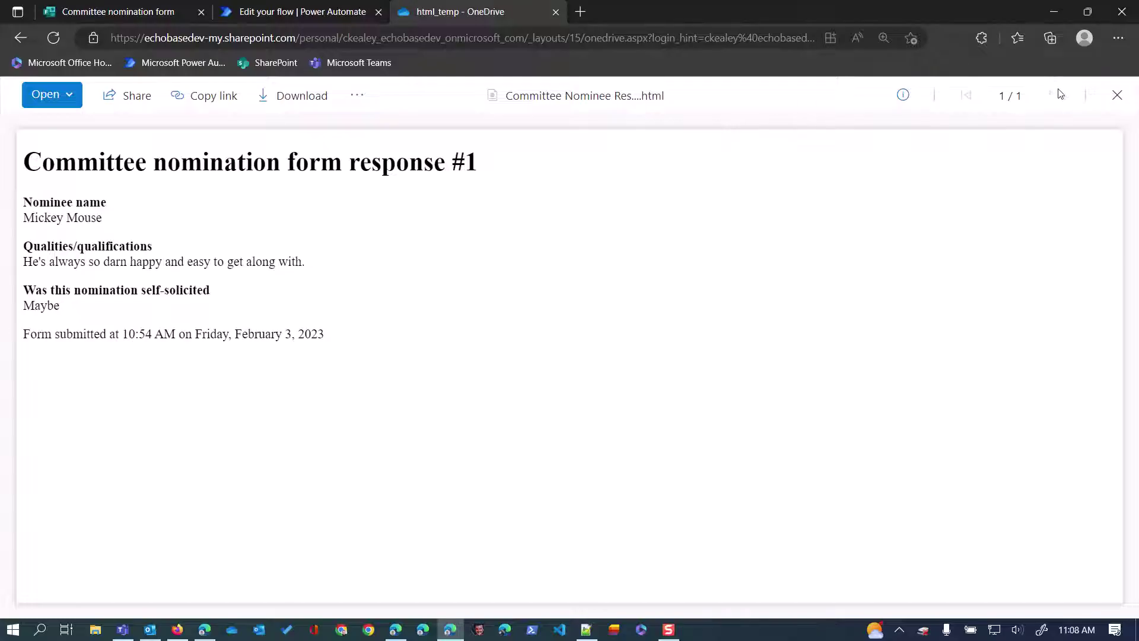
pyautogui.click(1116, 96)
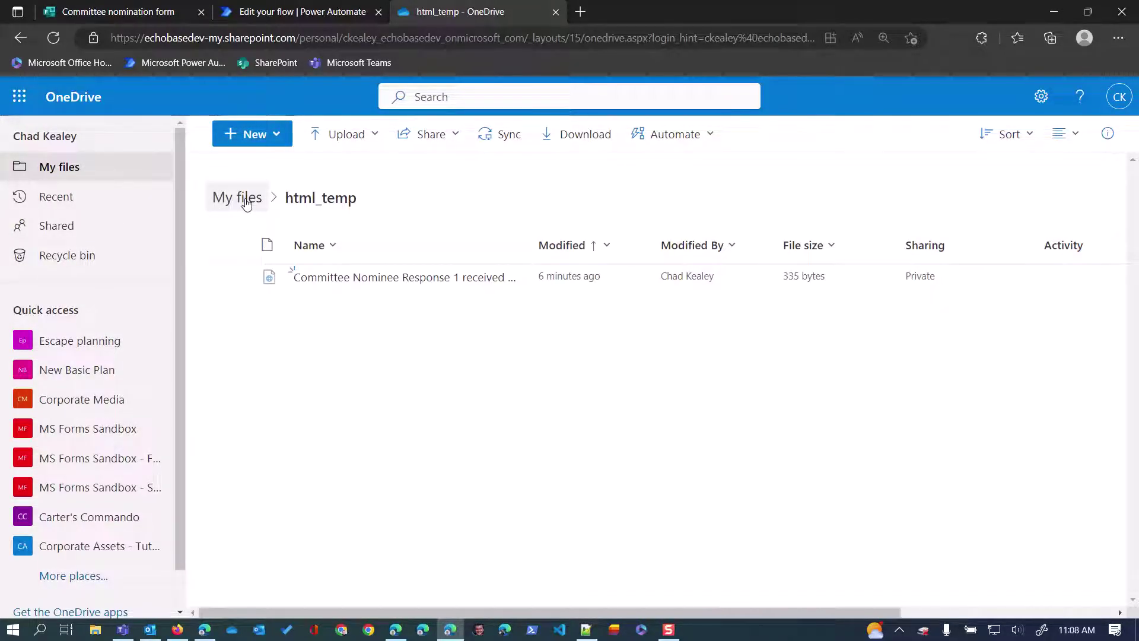
# Check the PDFs (out) folder from My files, then return to the Committee nomination form.
pyautogui.moveTo(394, 289)
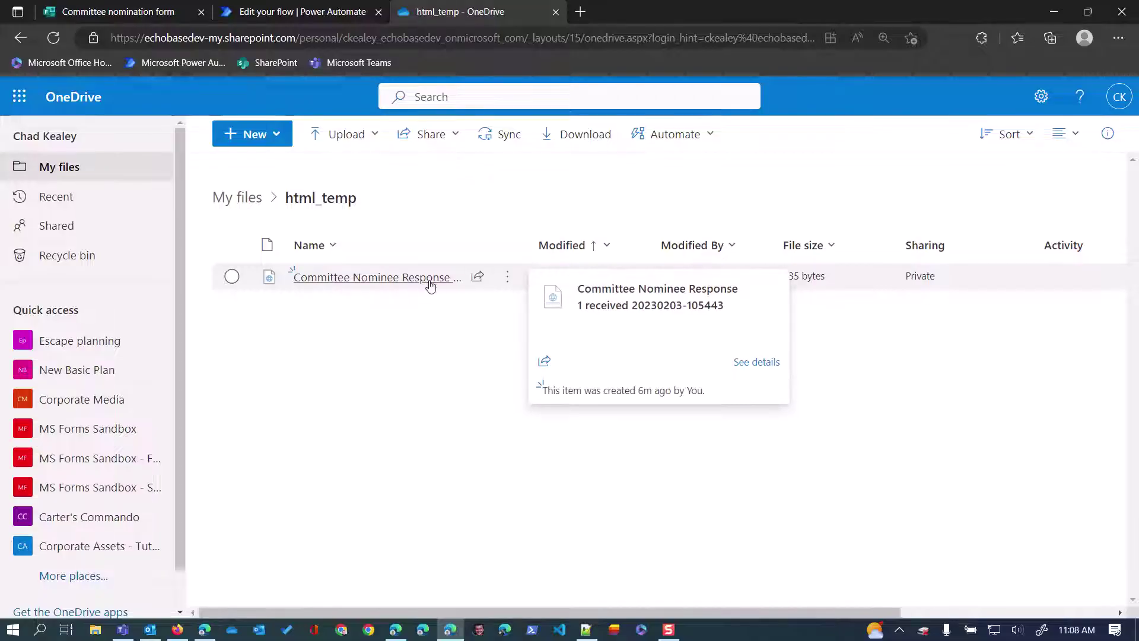
pyautogui.click(246, 201)
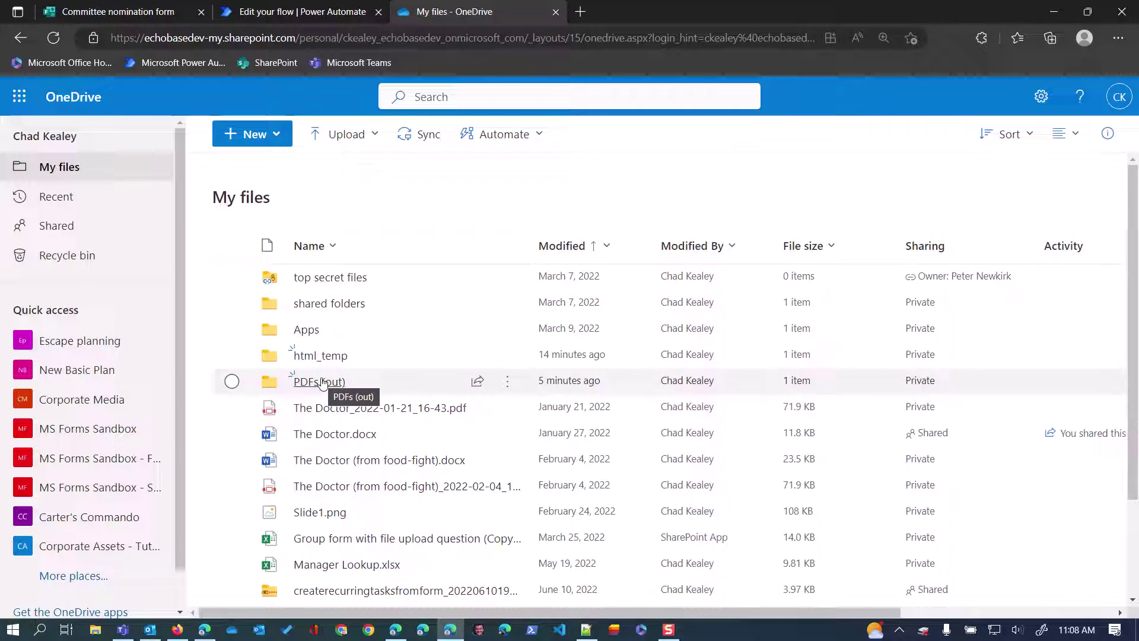
pyautogui.click(304, 383)
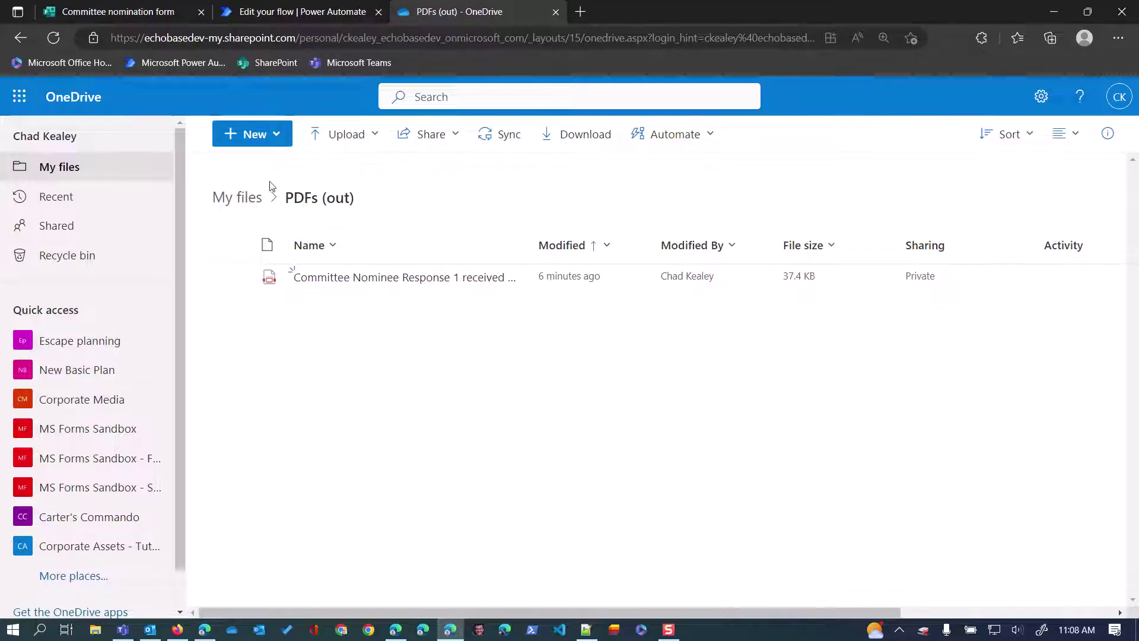
pyautogui.click(251, 202)
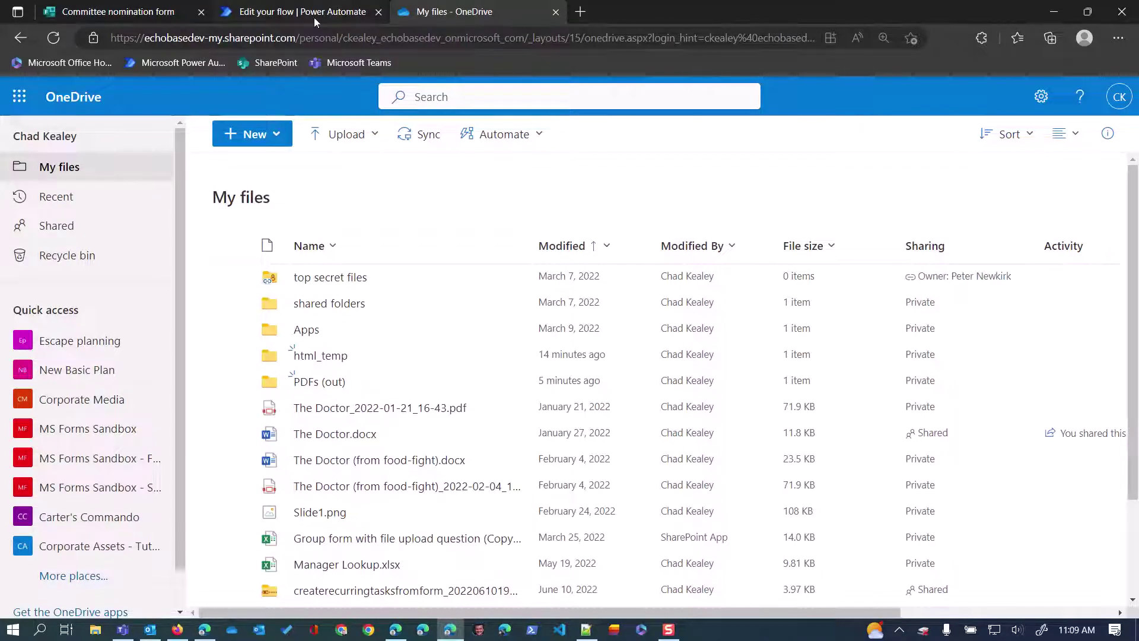
pyautogui.click(117, 10)
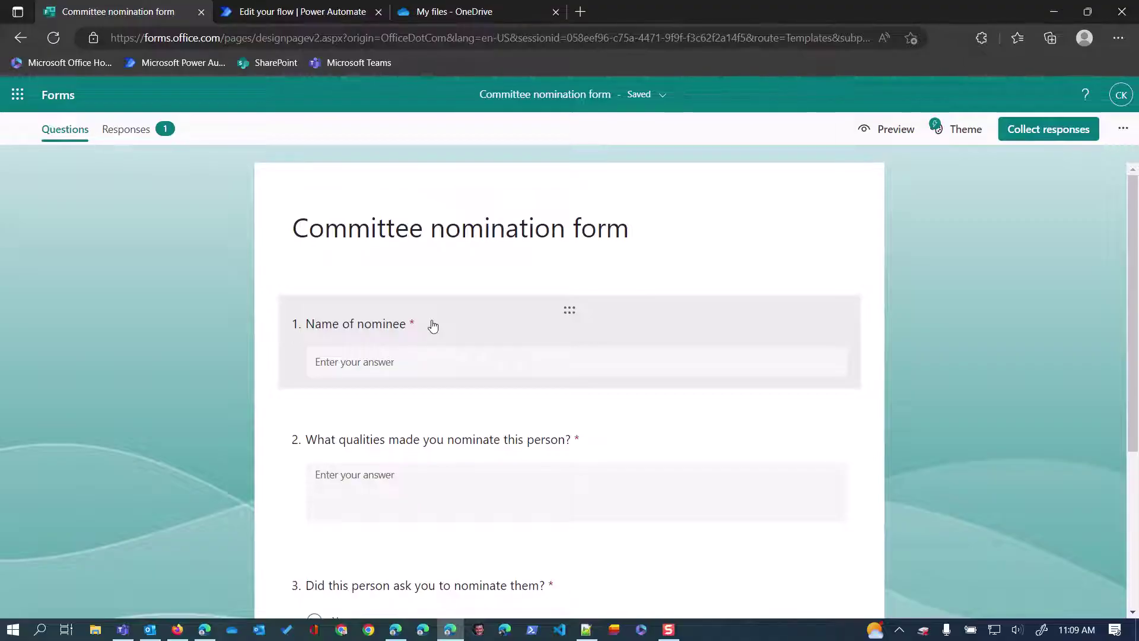
# Scroll through the three form questions, then bring up the TEST: Form to PDF flow.
pyautogui.scroll(-2, 433, 325)
pyautogui.scroll(1, 432, 326)
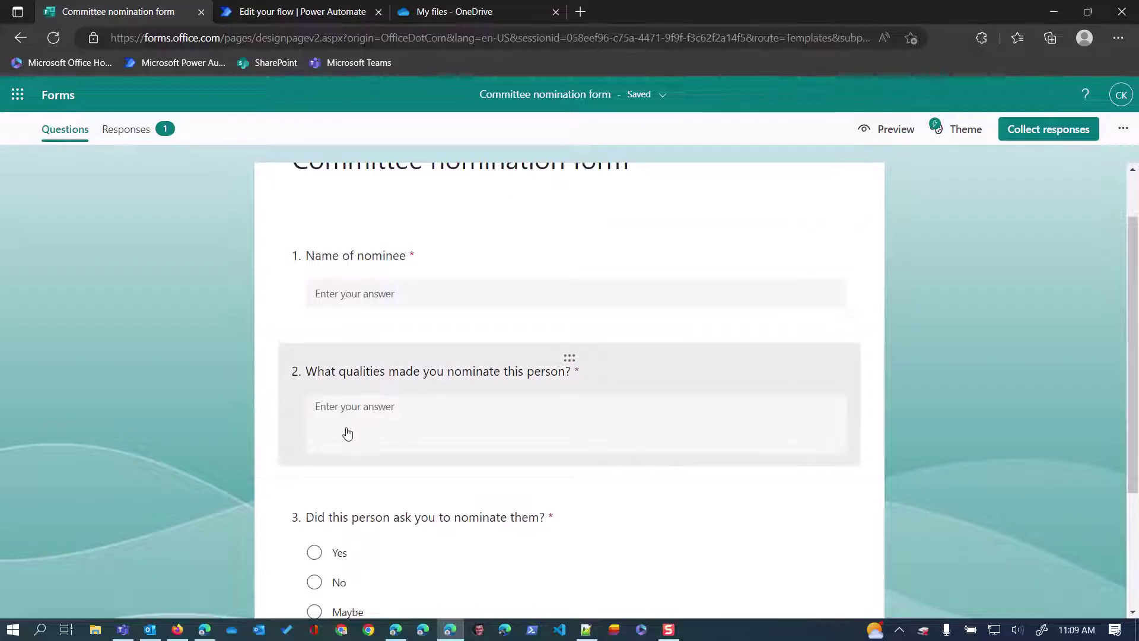
pyautogui.scroll(-3, 338, 509)
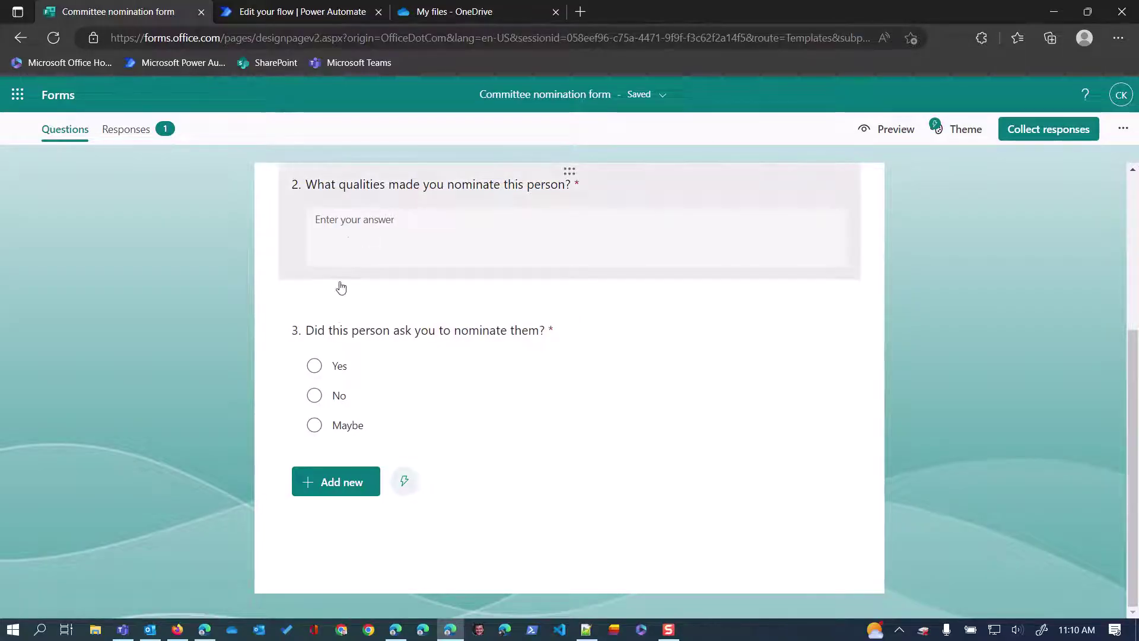
pyautogui.scroll(3, 389, 274)
pyautogui.scroll(-3, 486, 323)
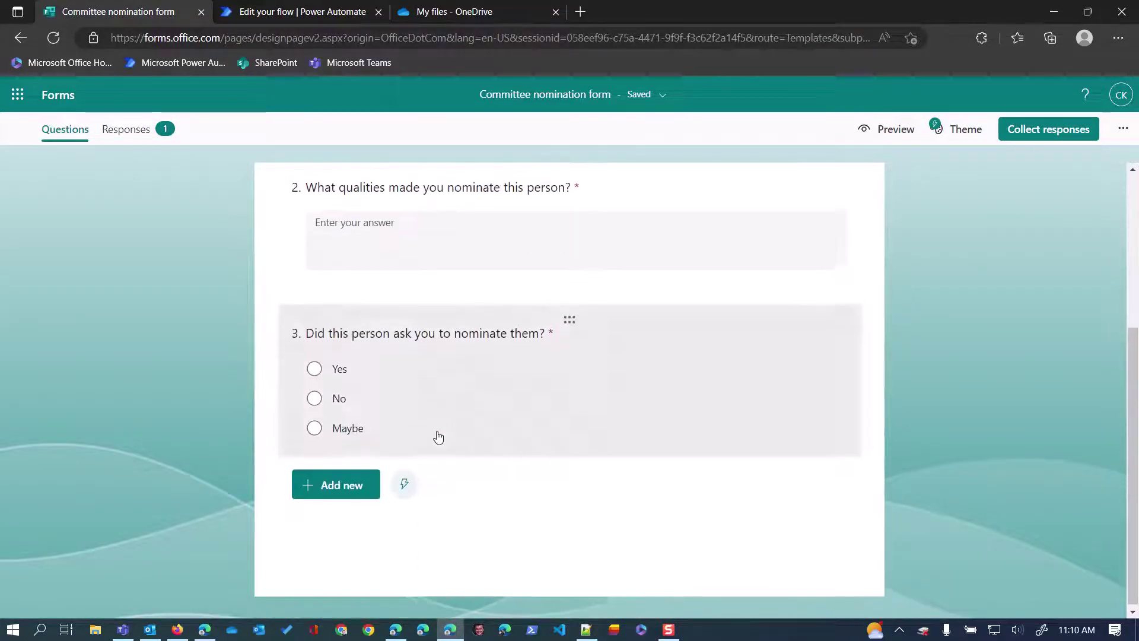
pyautogui.click(295, 18)
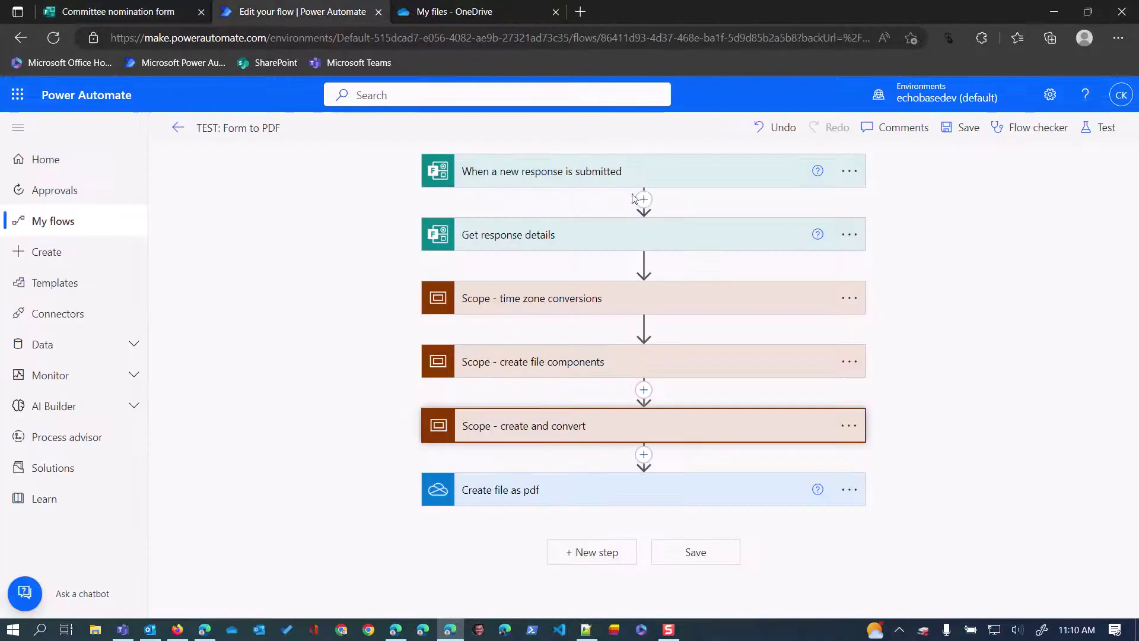
# Inspect the new-response trigger, then expand the time zone conversions scope and Convert time zone for filename.
pyautogui.click(715, 178)
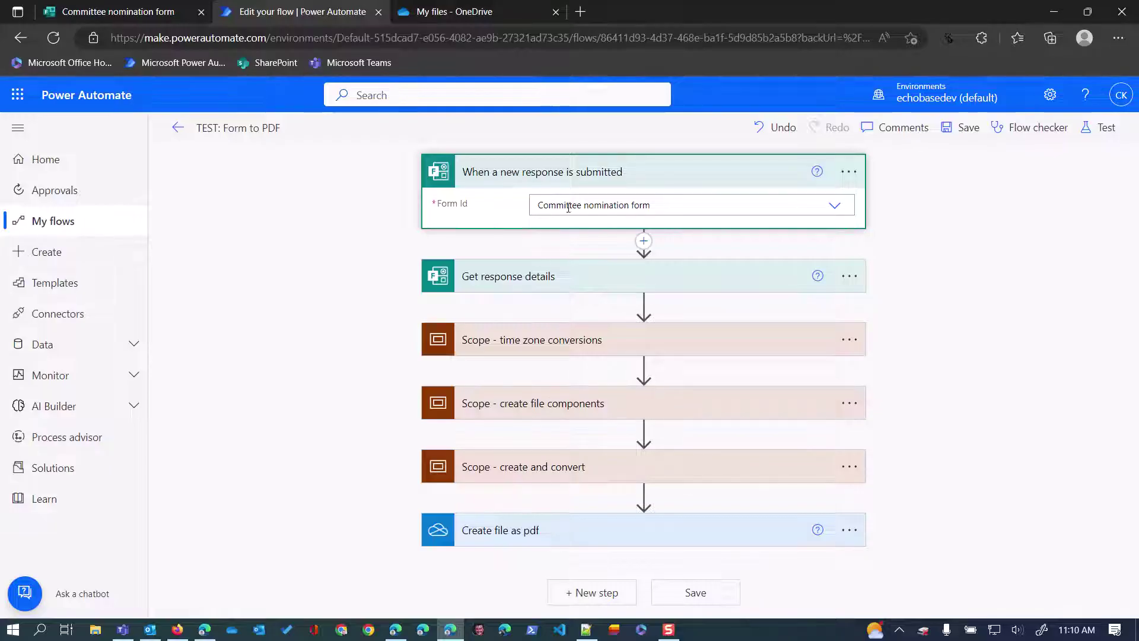
pyautogui.click(682, 174)
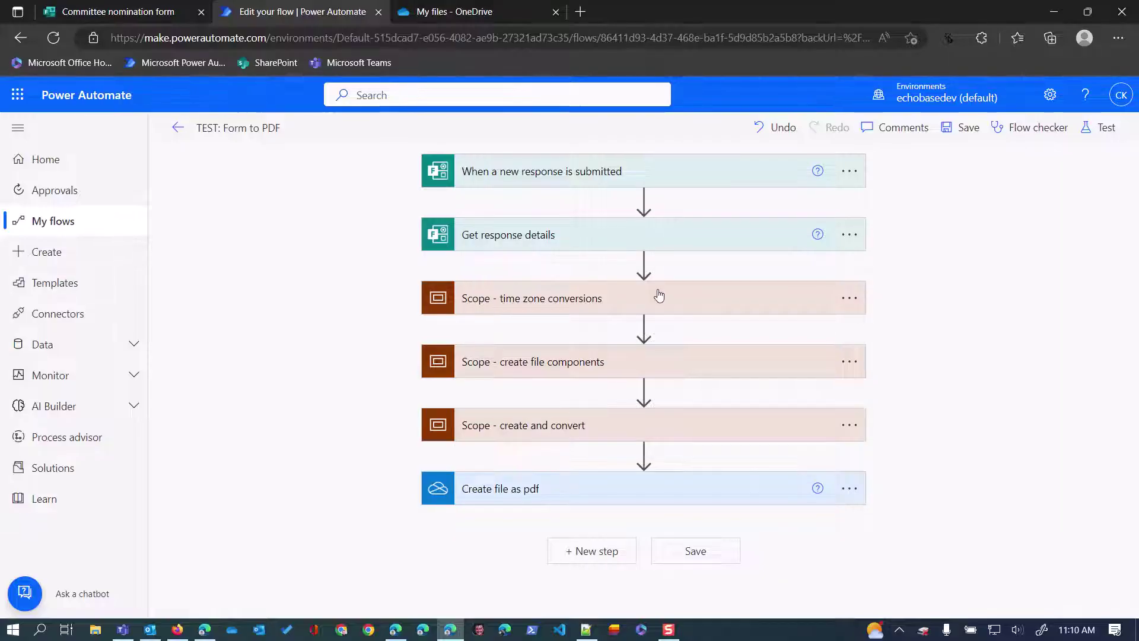
pyautogui.click(658, 296)
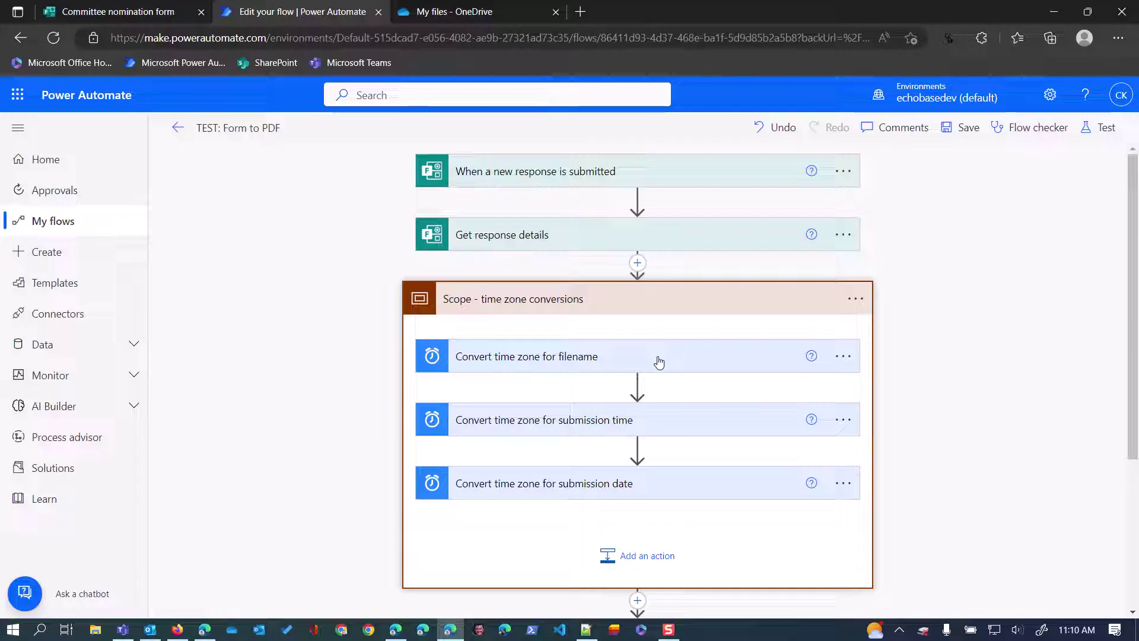
pyautogui.click(688, 355)
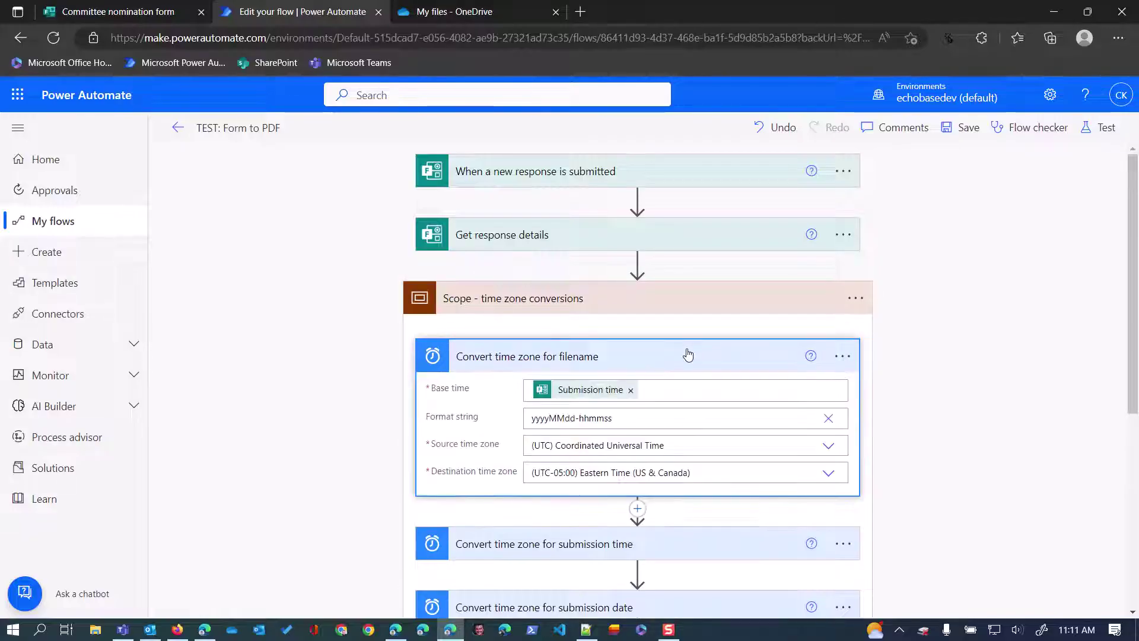
# Insert a hyphen so the filename format string reads yyyyMMdd-hhmmss, then fold the action.
pyautogui.click(579, 418)
pyautogui.write('-')
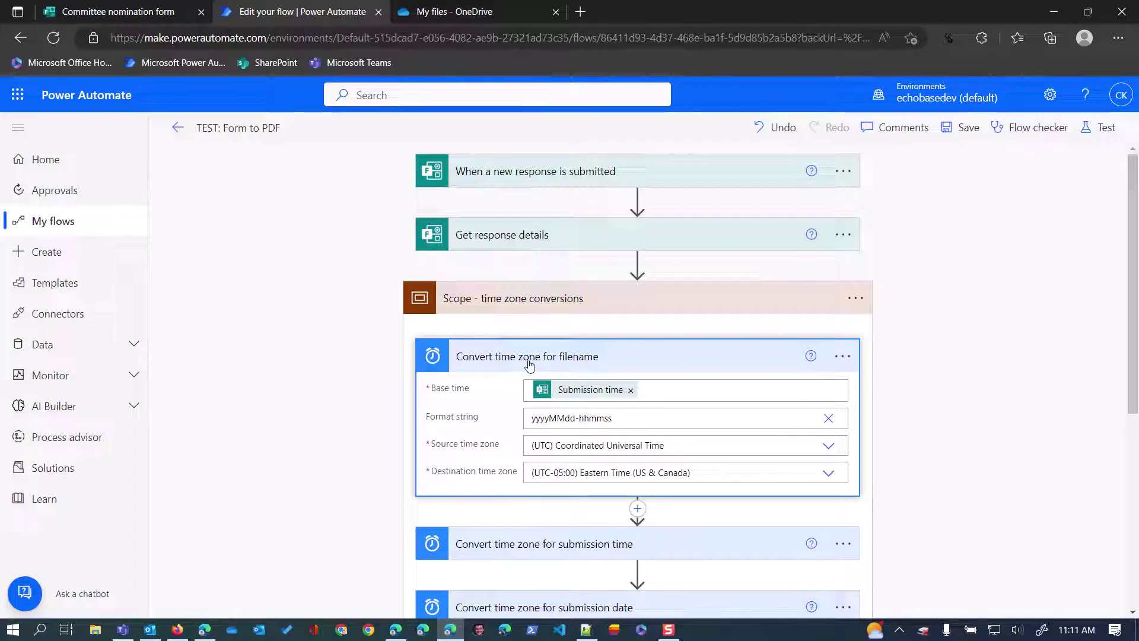
pyautogui.click(632, 364)
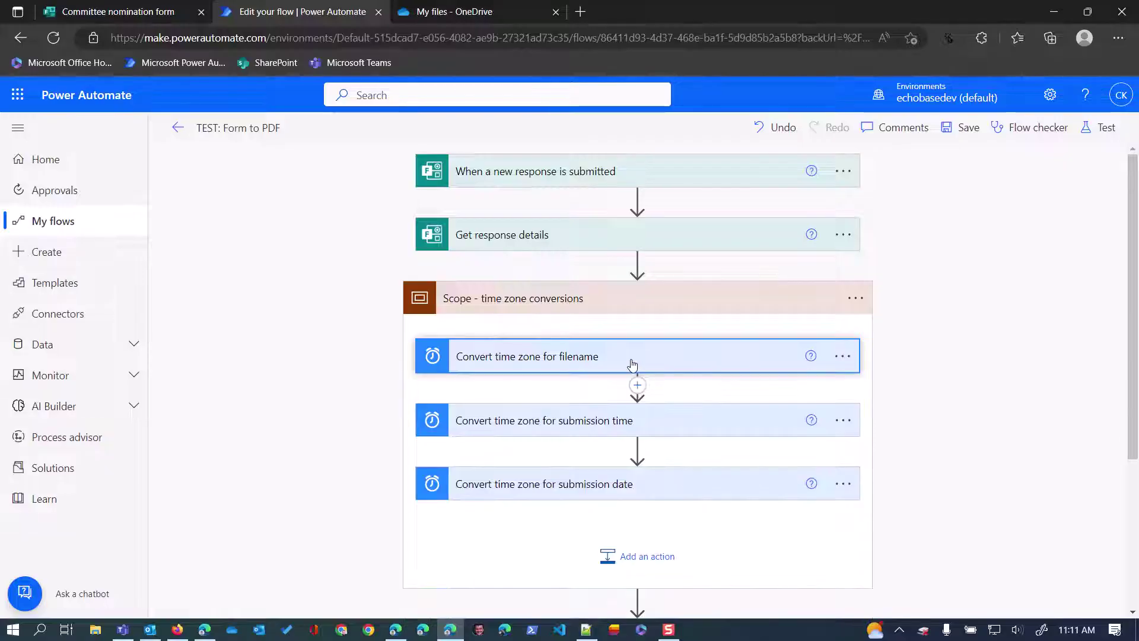
# Review the submission time conversion's format string options without changing them, then fold it.
pyautogui.click(685, 425)
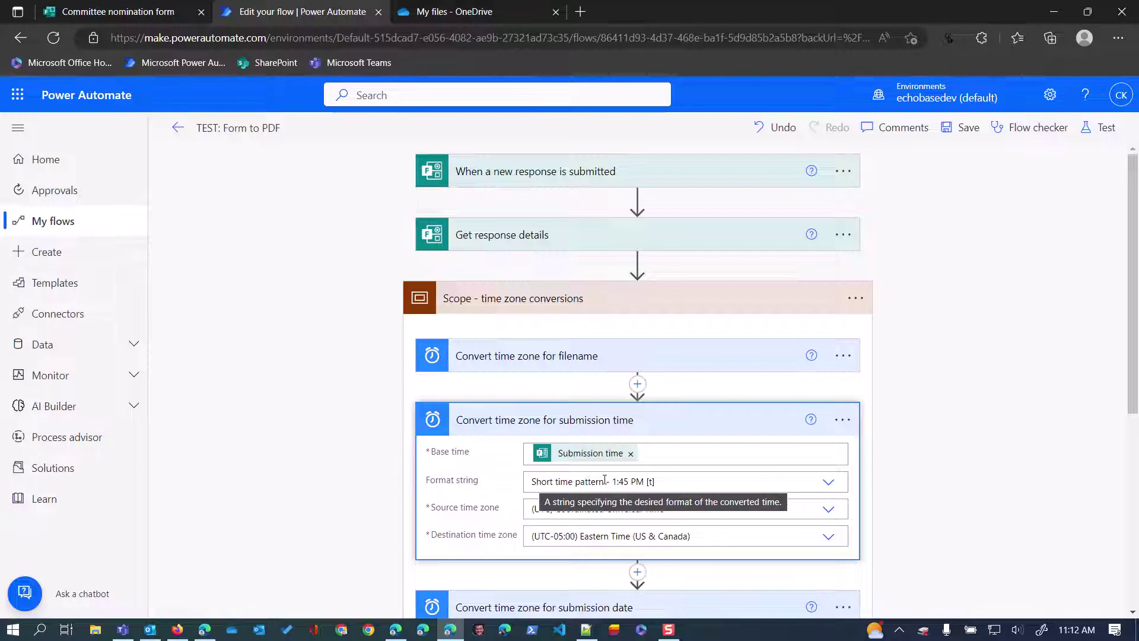
pyautogui.click(615, 482)
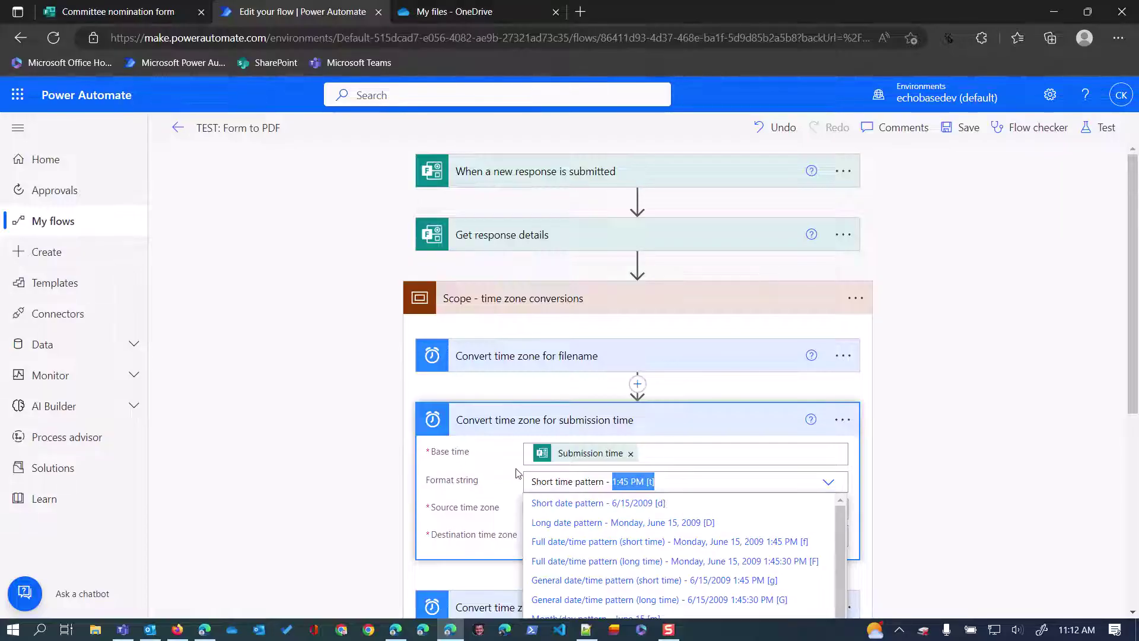
pyautogui.click(501, 453)
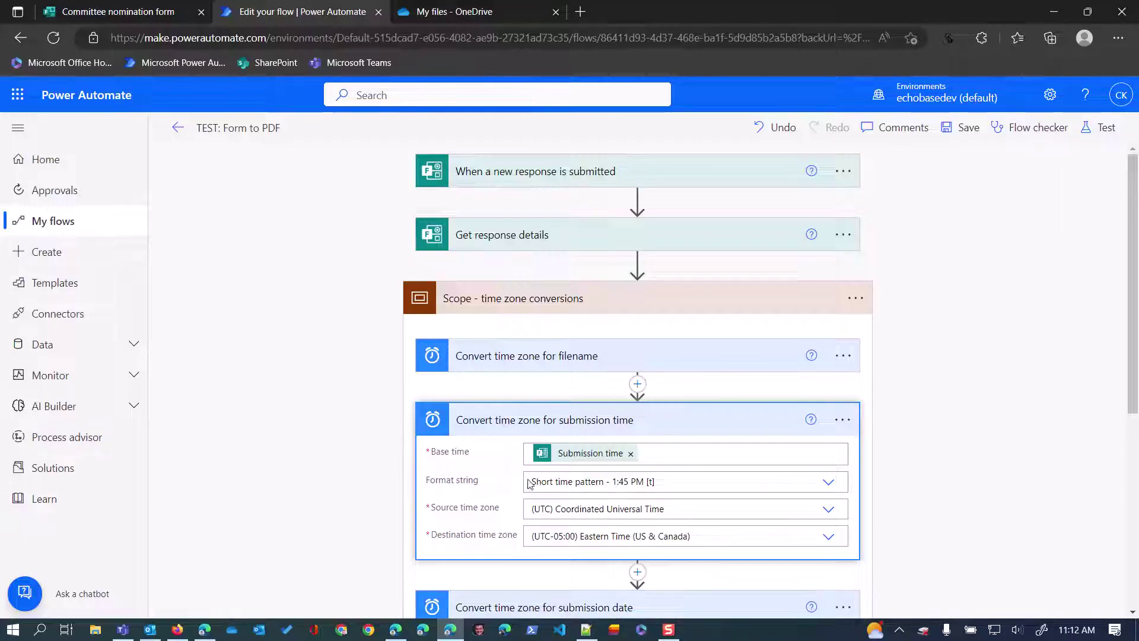
pyautogui.click(501, 424)
# Review the submission date conversion to Eastern Time, then fold it and the time zone scope.
pyautogui.click(674, 494)
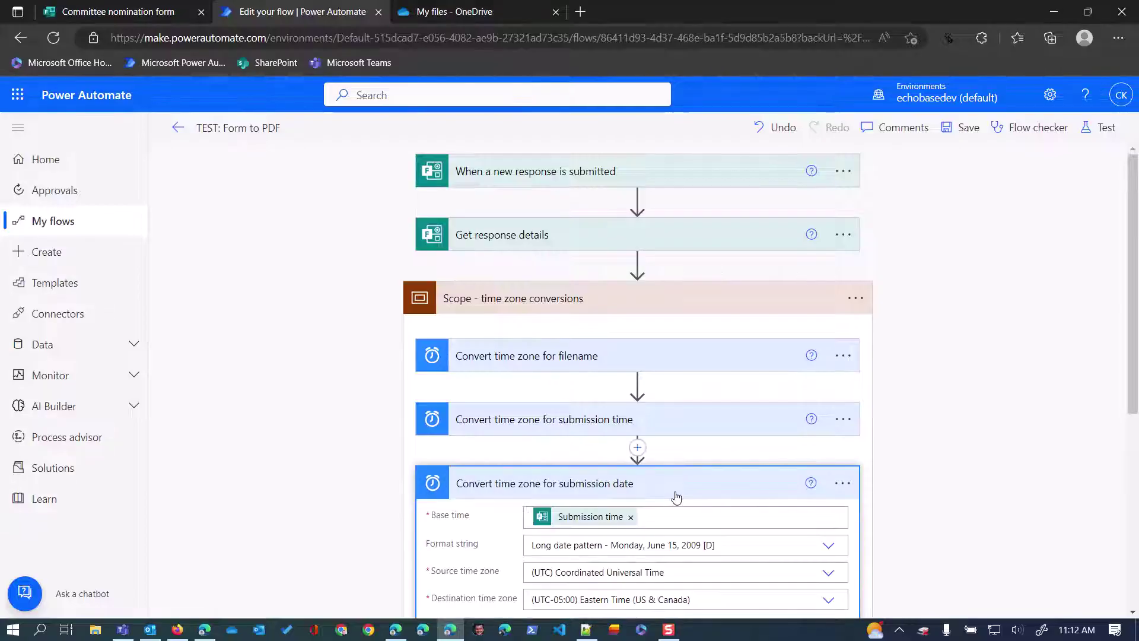
pyautogui.scroll(-2, 620, 473)
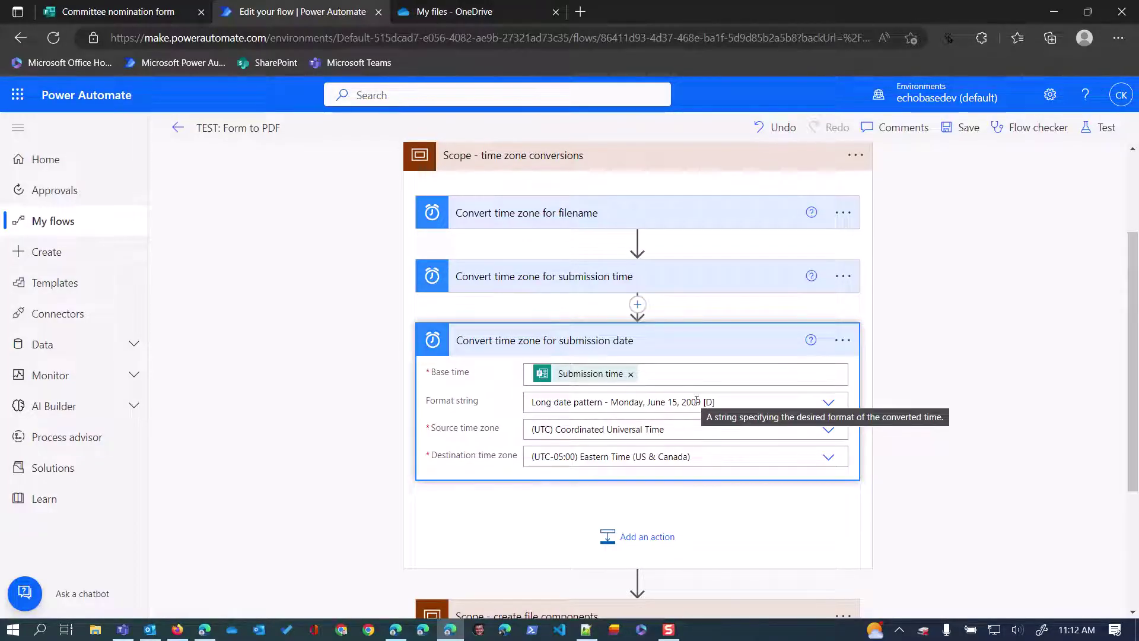
pyautogui.click(546, 340)
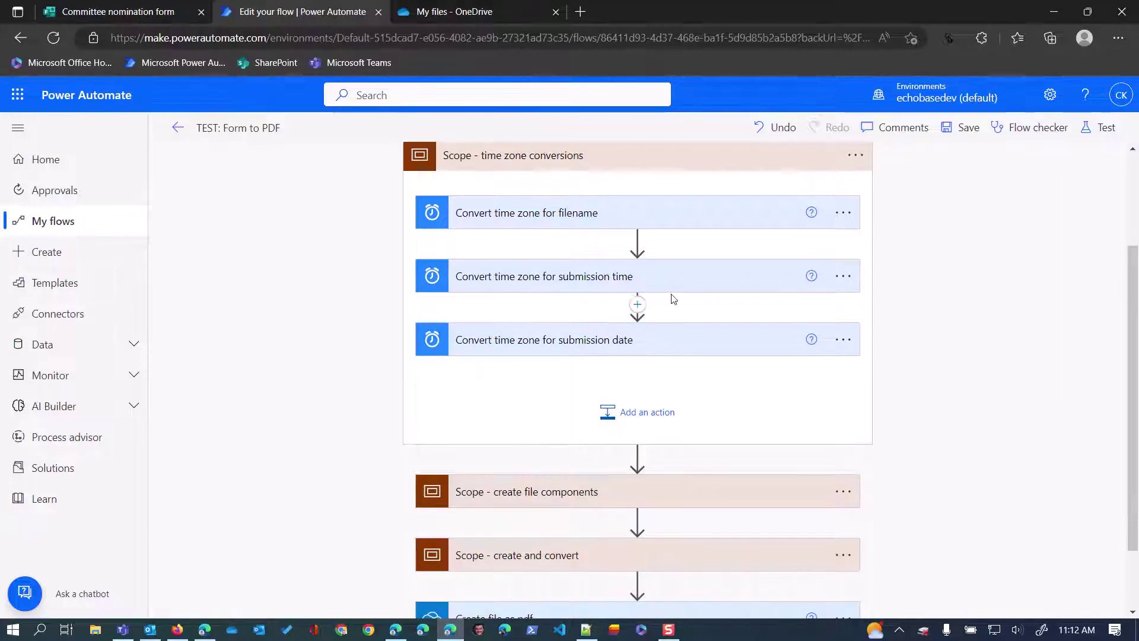
pyautogui.click(700, 169)
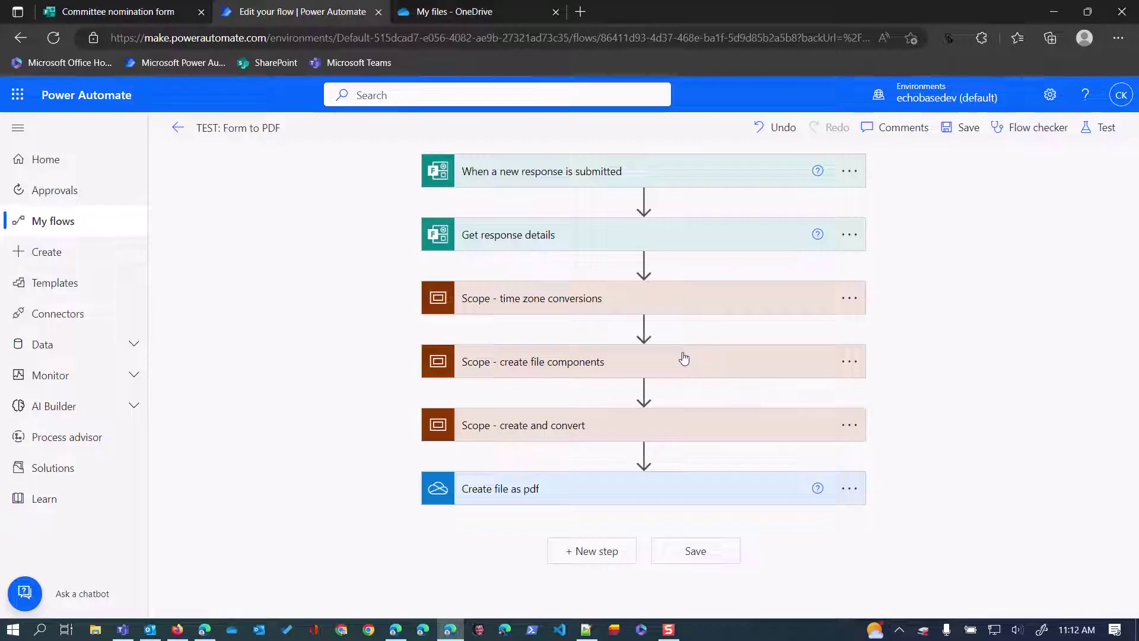
# Expand the create file components scope and open the Compose filename inputs.
pyautogui.click(684, 360)
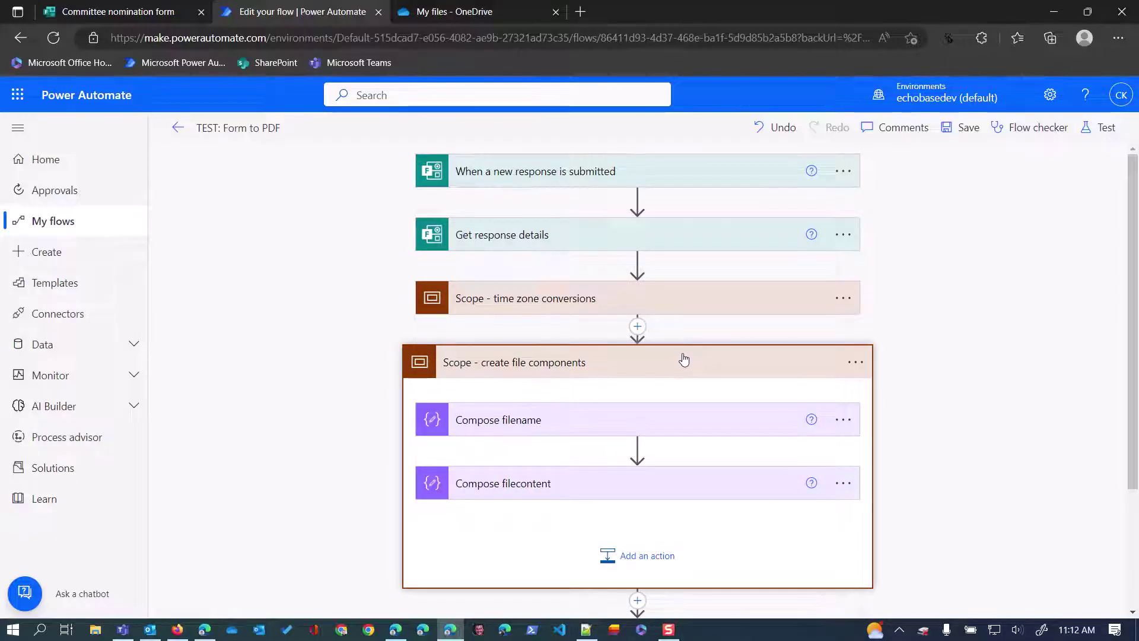
pyautogui.click(672, 427)
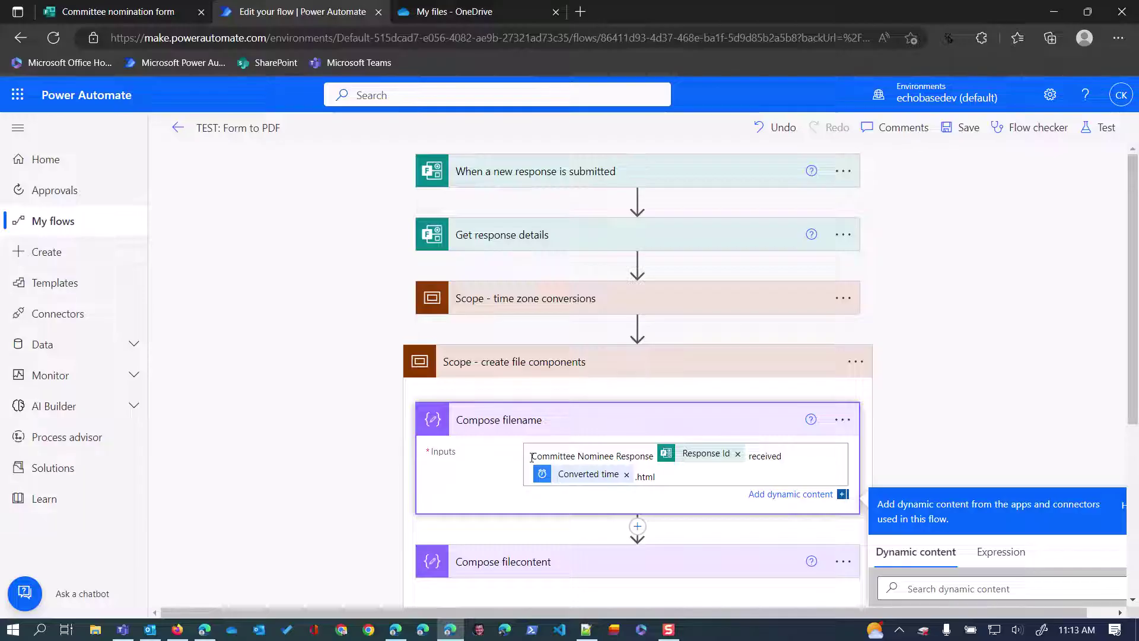
pyautogui.moveTo(528, 456)
pyautogui.mouseDown()
pyautogui.moveTo(617, 463)
pyautogui.moveTo(515, 460)
pyautogui.moveTo(533, 456)
pyautogui.mouseUp()
pyautogui.moveTo(696, 460)
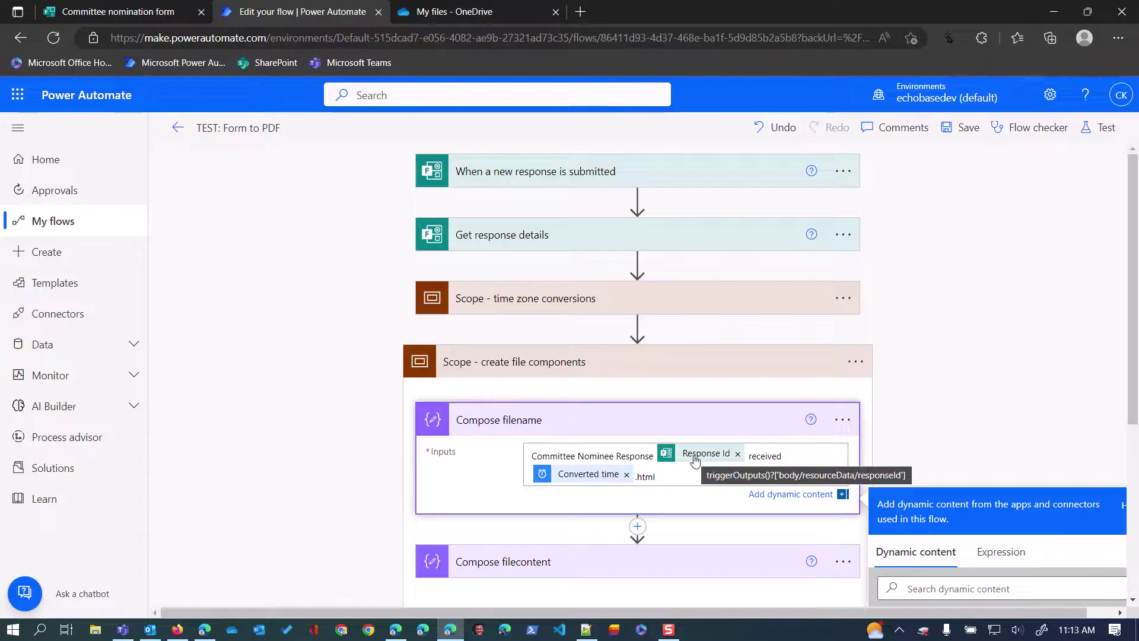
# Highlight the filename parts: Response Id, received, Converted time and .html.
pyautogui.scroll(-3, 695, 460)
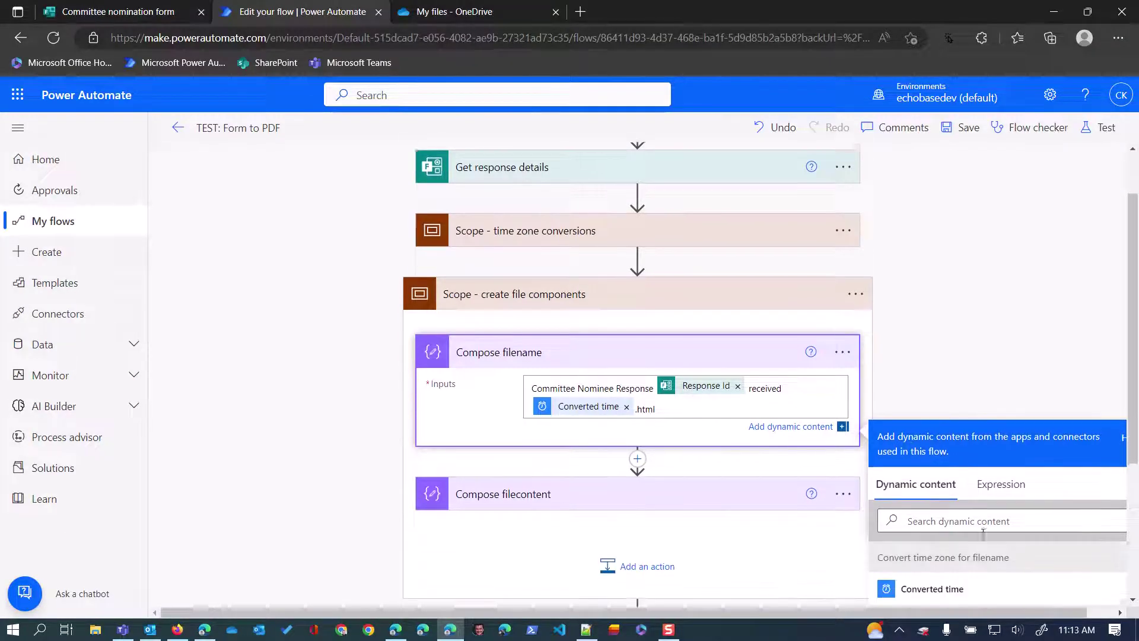
pyautogui.scroll(-5, 943, 537)
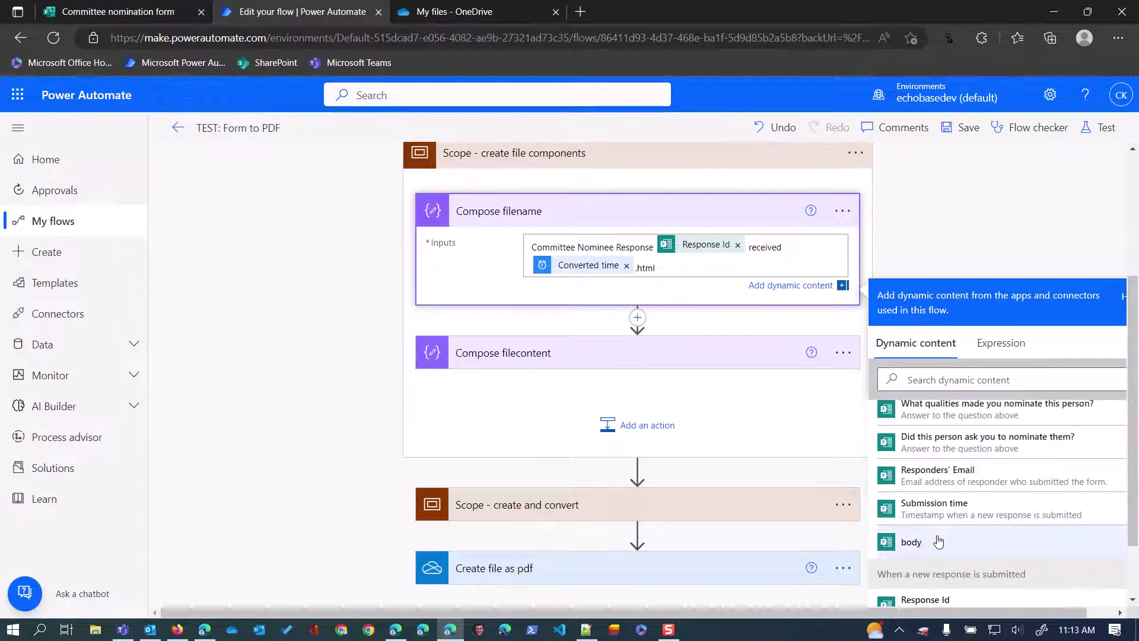
pyautogui.scroll(-2, 938, 530)
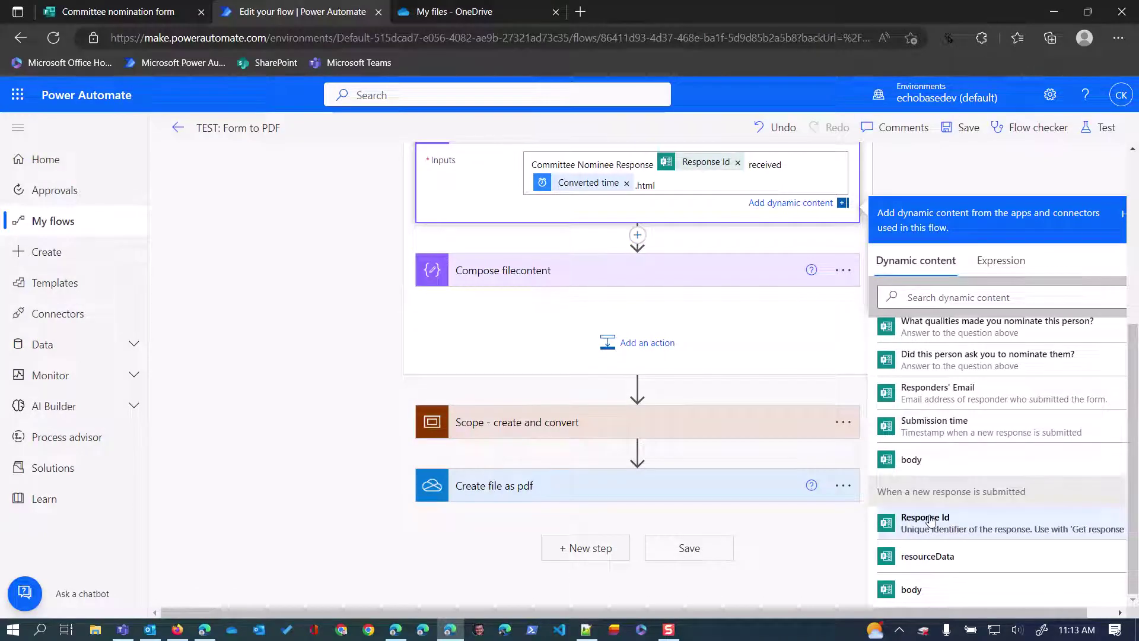
pyautogui.scroll(5, 771, 425)
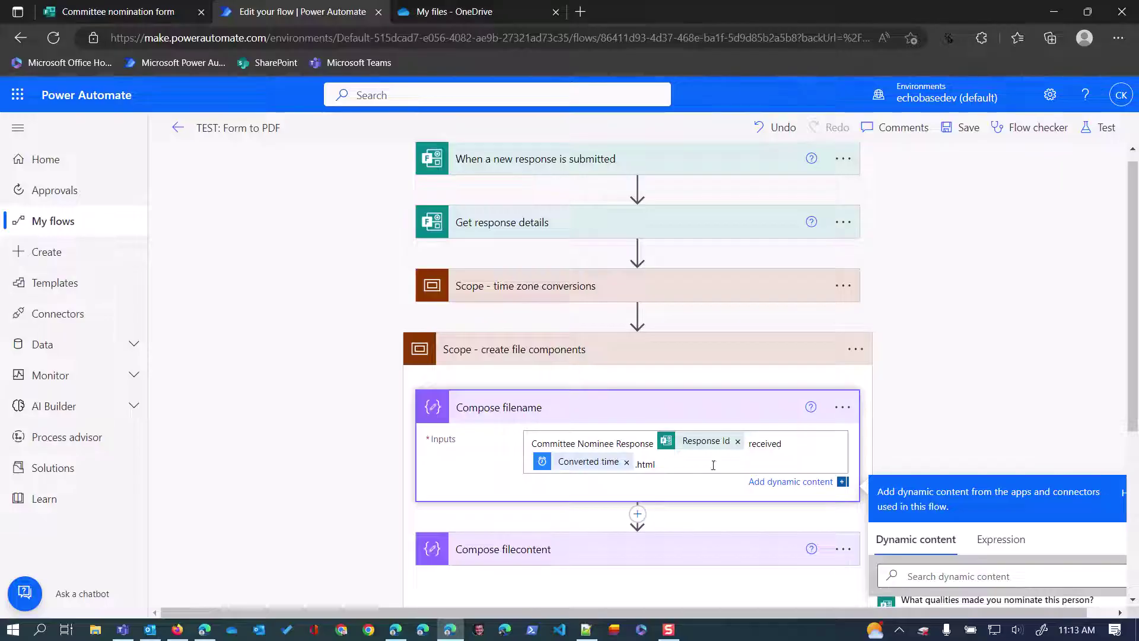
pyautogui.moveTo(567, 465)
pyautogui.moveTo(656, 464); pyautogui.dragTo(626, 473)
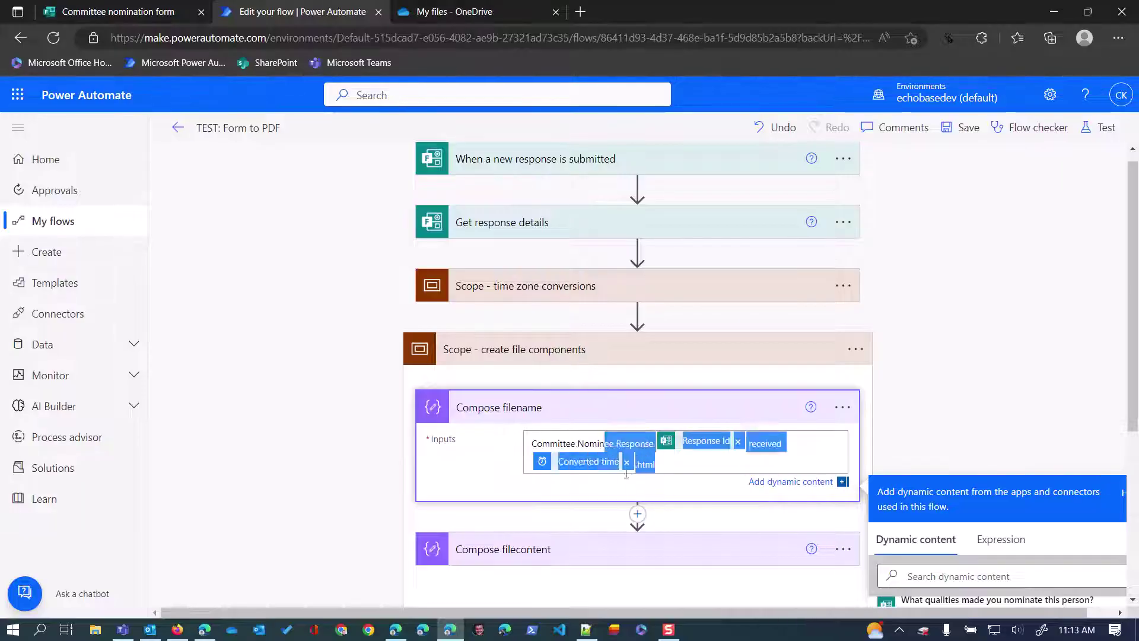
pyautogui.click(673, 465)
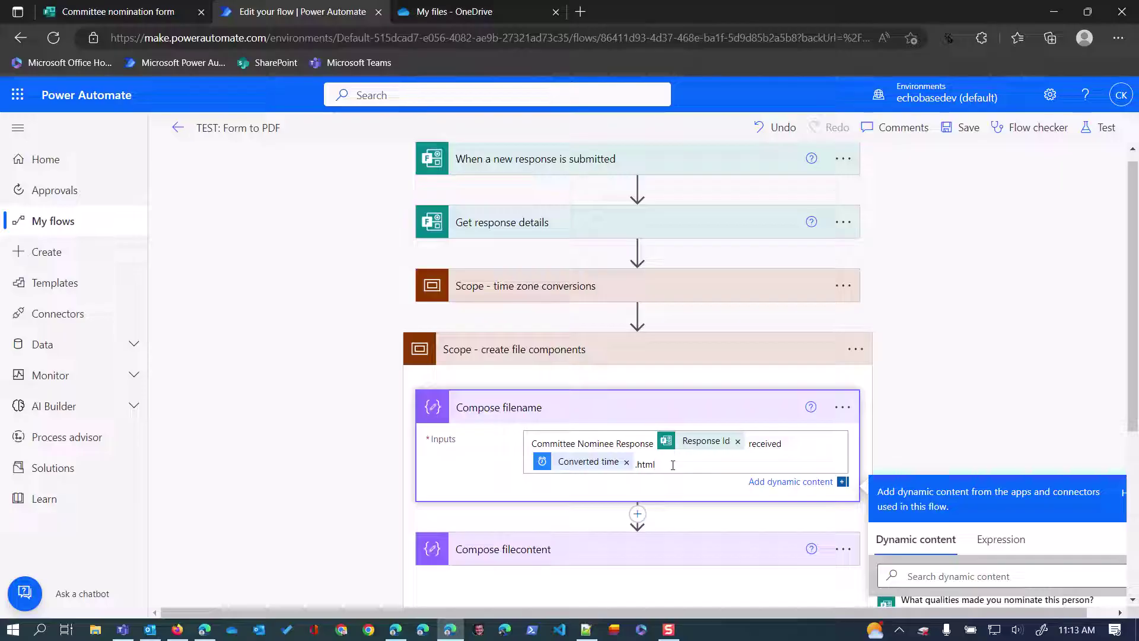
pyautogui.click(667, 413)
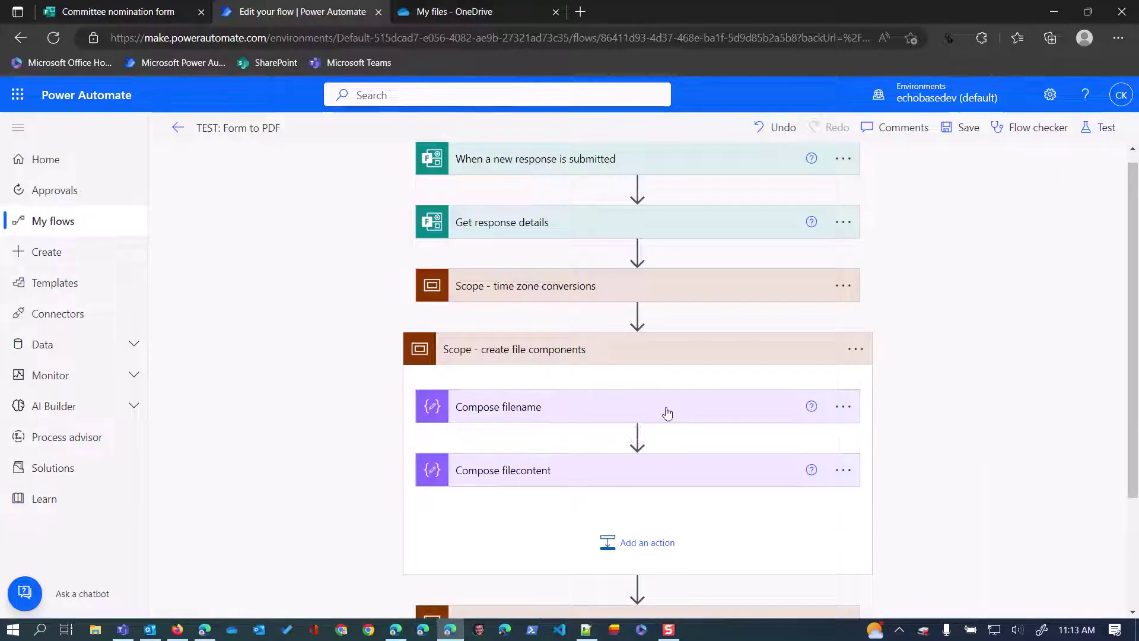
pyautogui.click(679, 475)
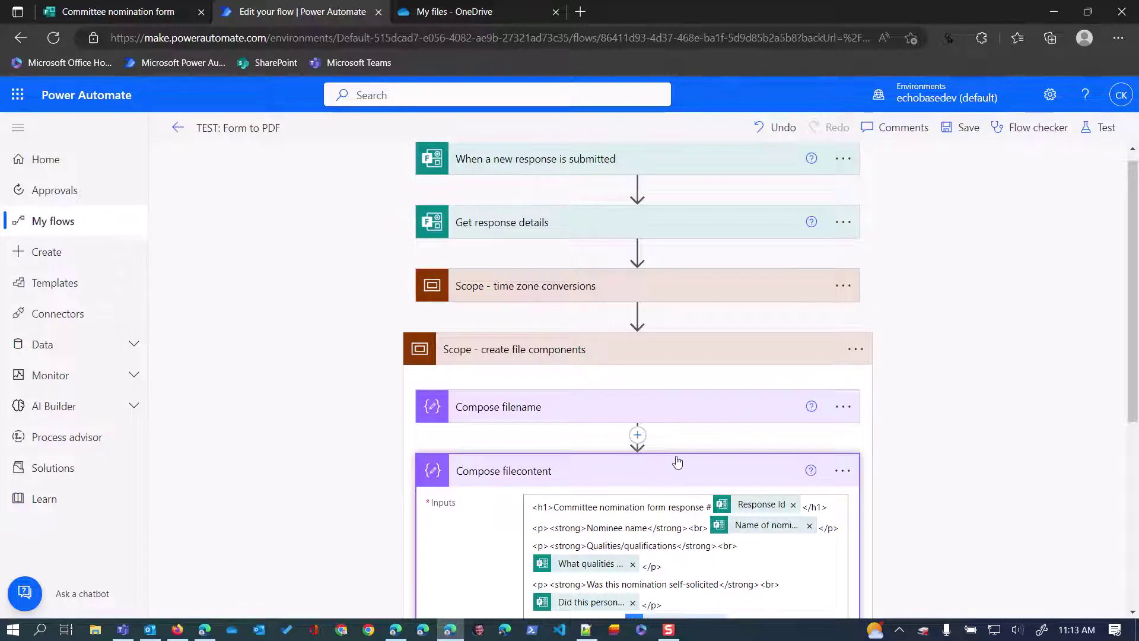
pyautogui.scroll(-2, 677, 463)
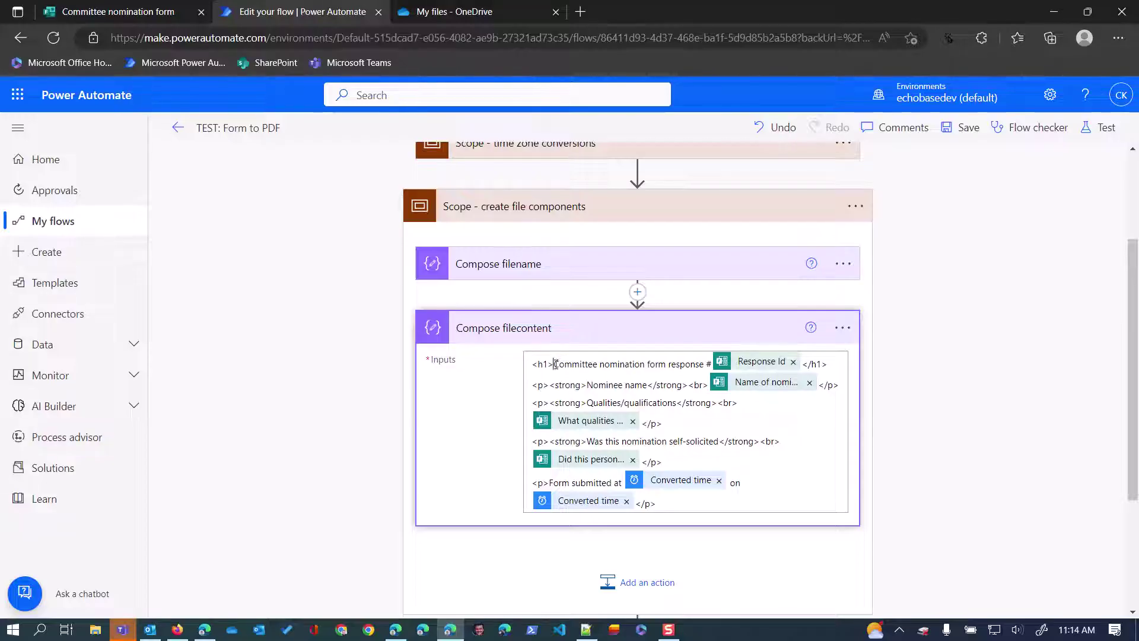
pyautogui.moveTo(555, 364); pyautogui.dragTo(751, 364)
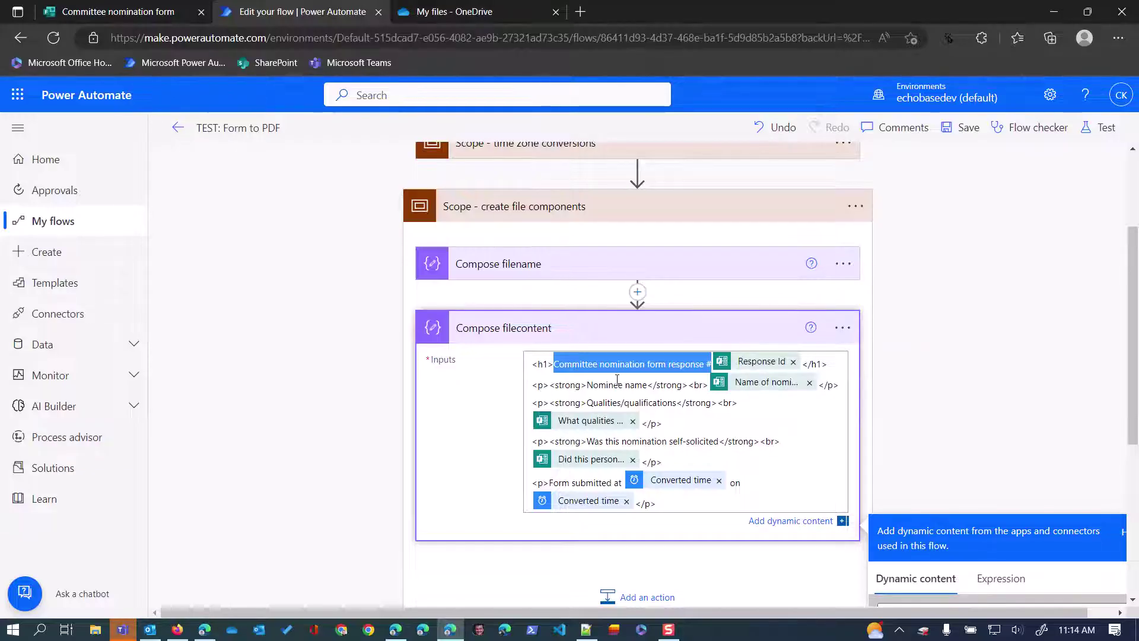
pyautogui.click(561, 382)
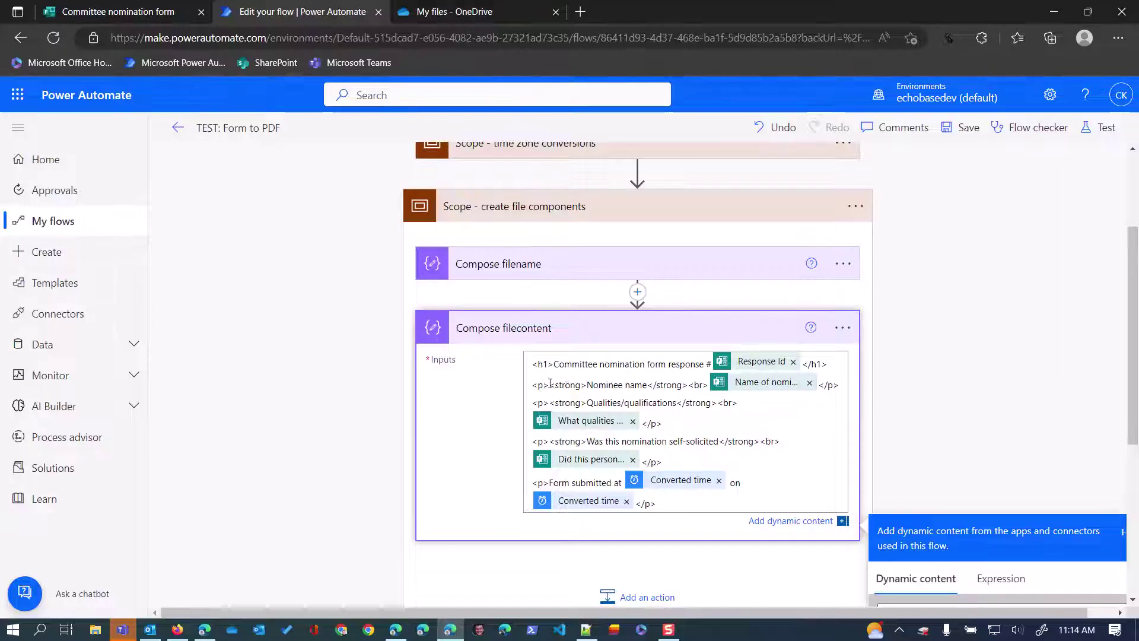
pyautogui.moveTo(550, 385); pyautogui.dragTo(650, 382)
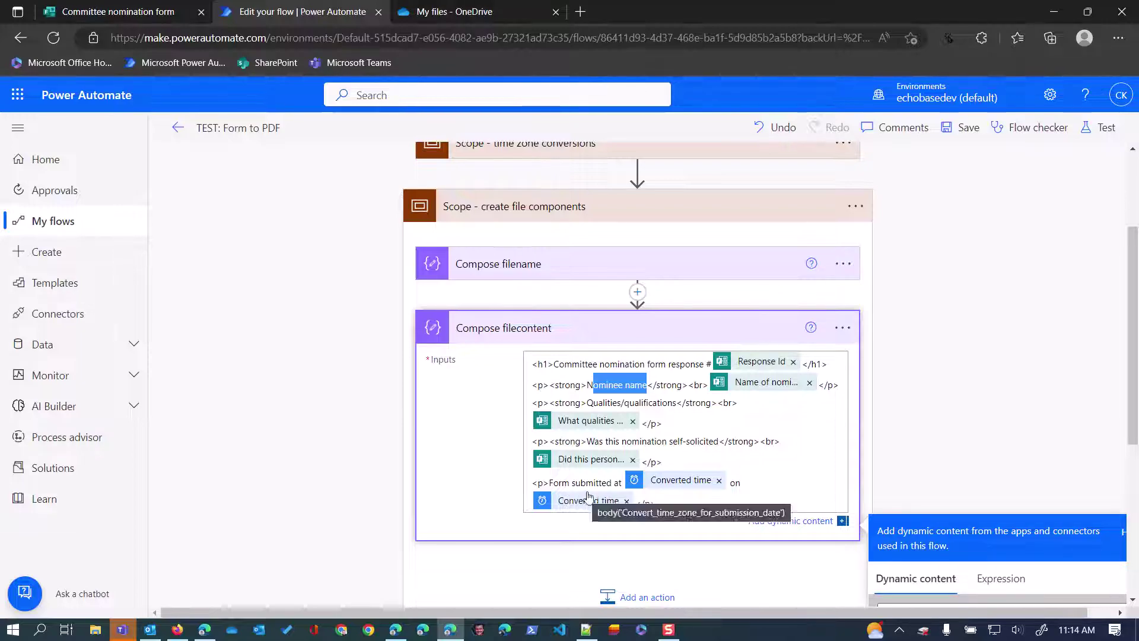
pyautogui.click(730, 330)
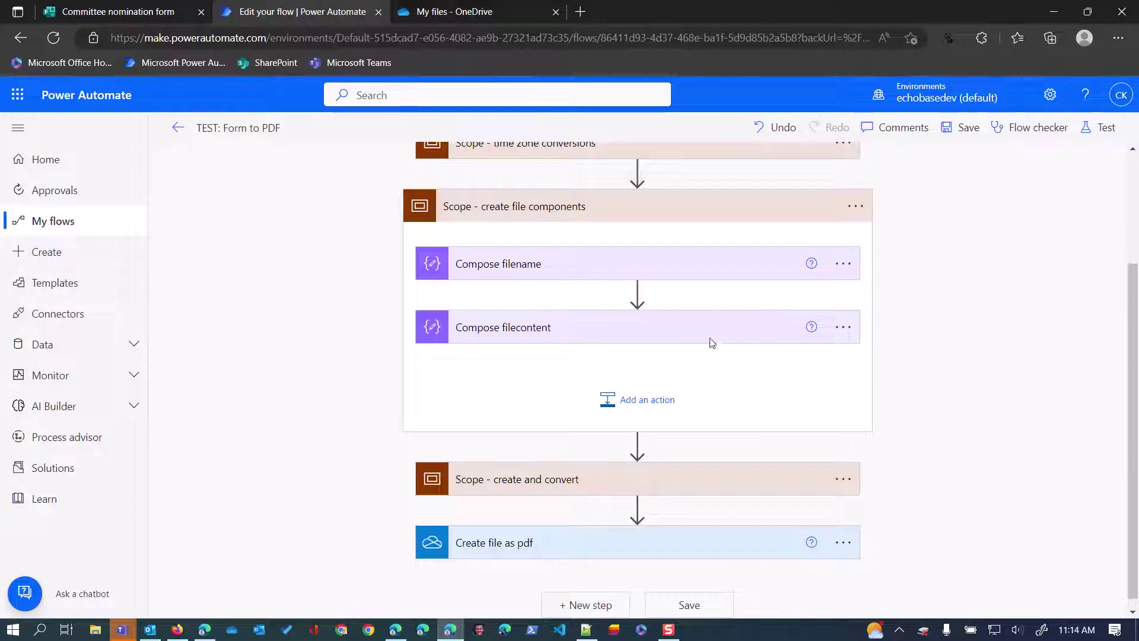
# Fold the create file components scope and expand the create and convert scope.
pyautogui.click(706, 223)
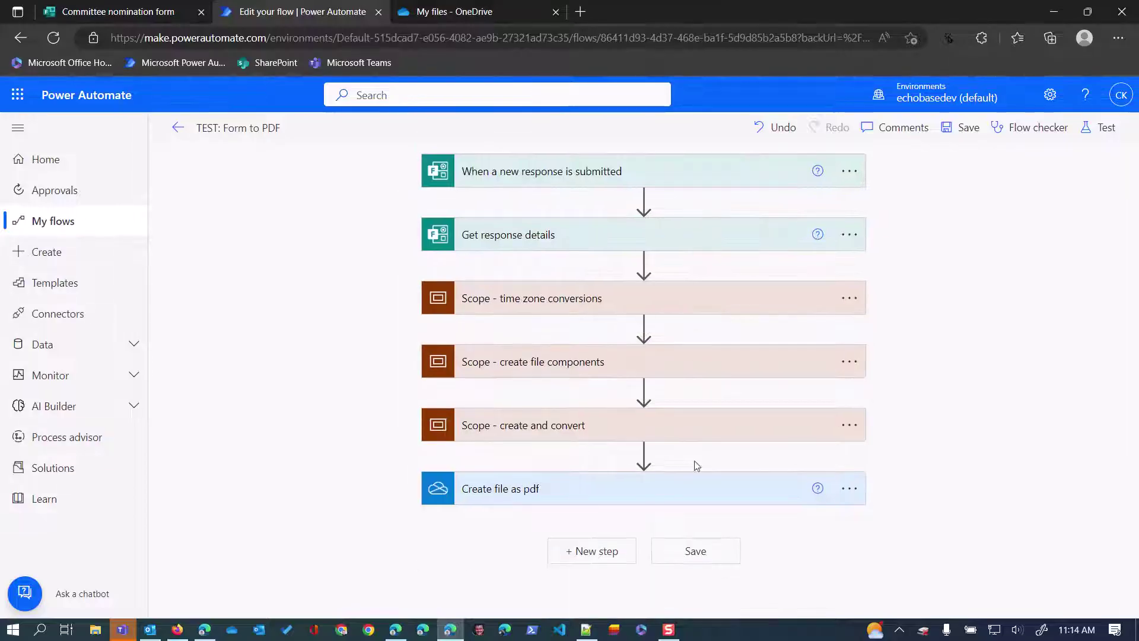
pyautogui.click(712, 429)
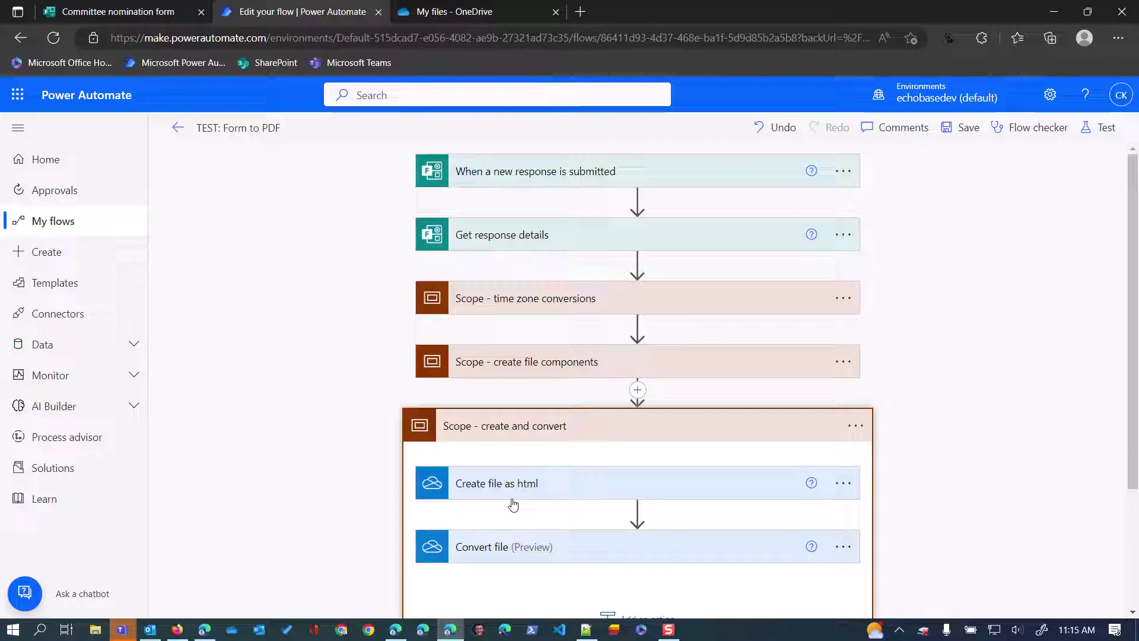
pyautogui.moveTo(514, 505)
# Show Create file as html saving to /html_temp with composed filename and content, then fold it.
pyautogui.click(555, 486)
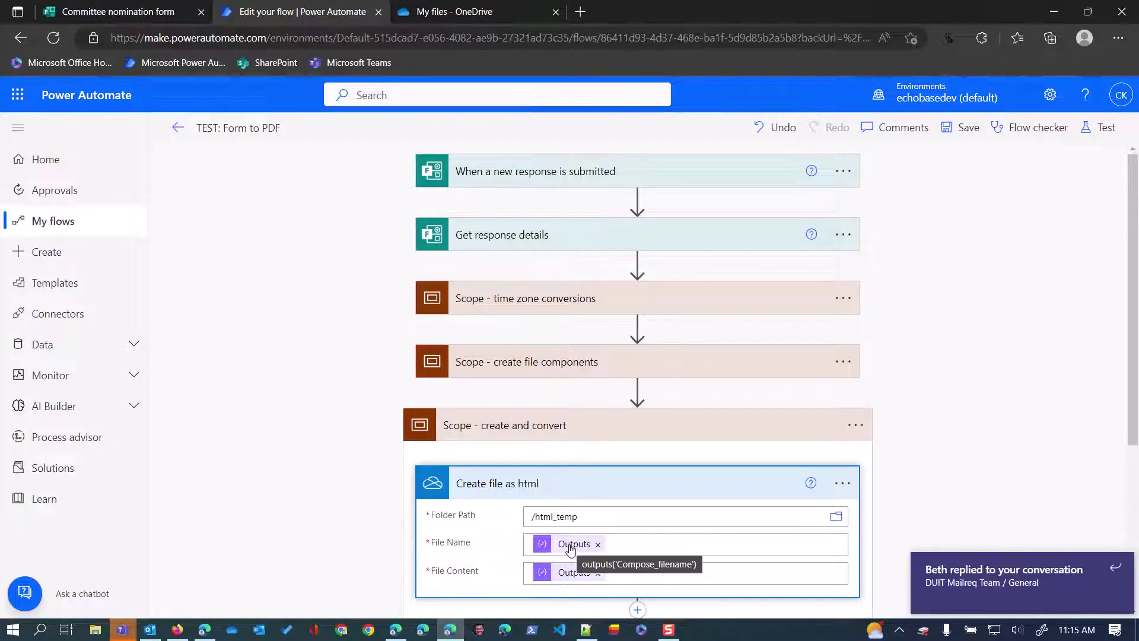
pyautogui.scroll(-2, 576, 504)
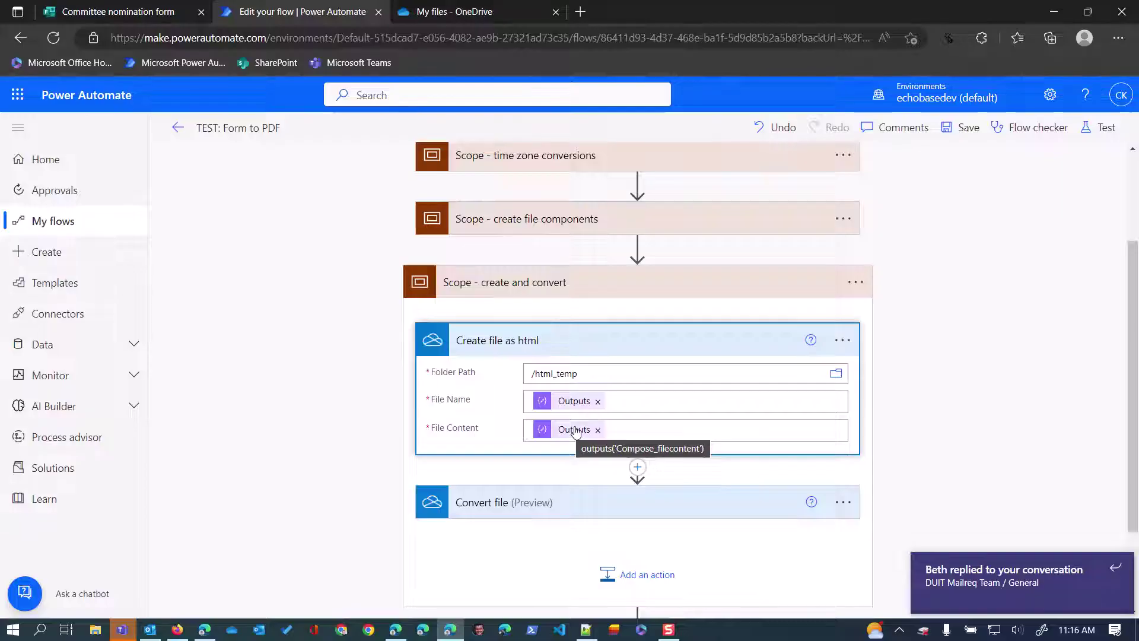
pyautogui.click(673, 342)
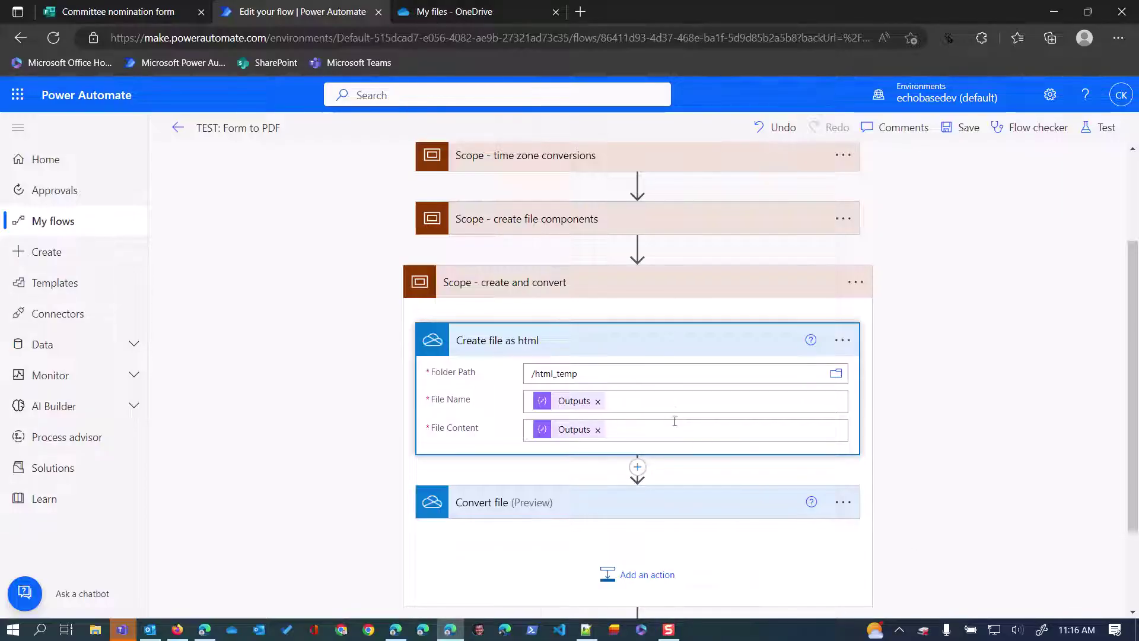
# Set Convert file to the Create file as html Id with target type PDF, then fold it.
pyautogui.click(658, 412)
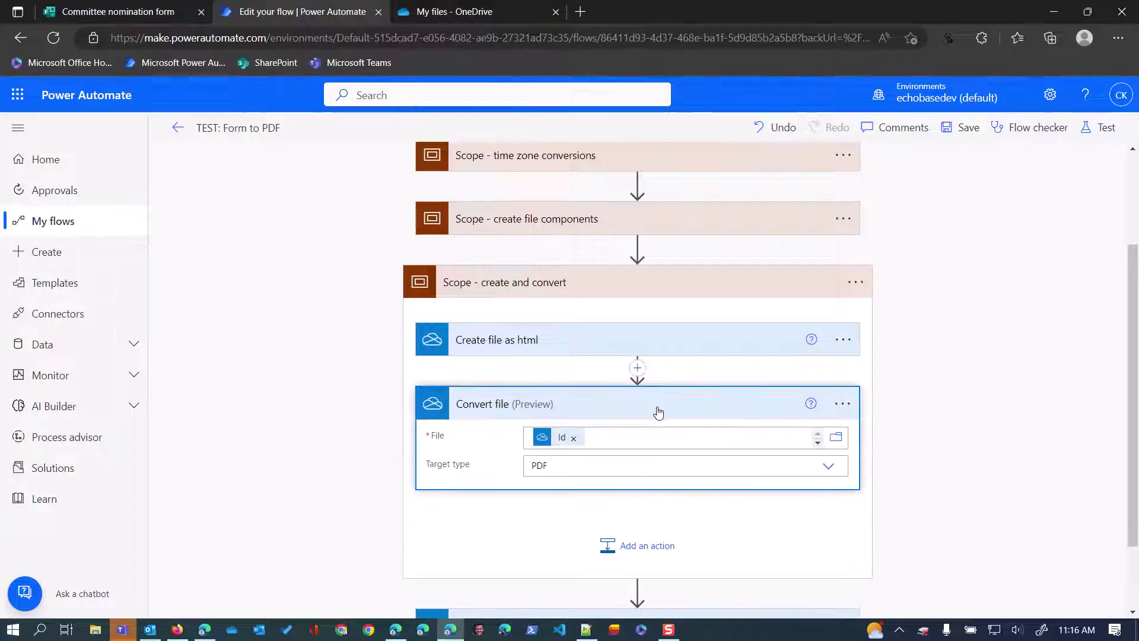
pyautogui.moveTo(562, 443)
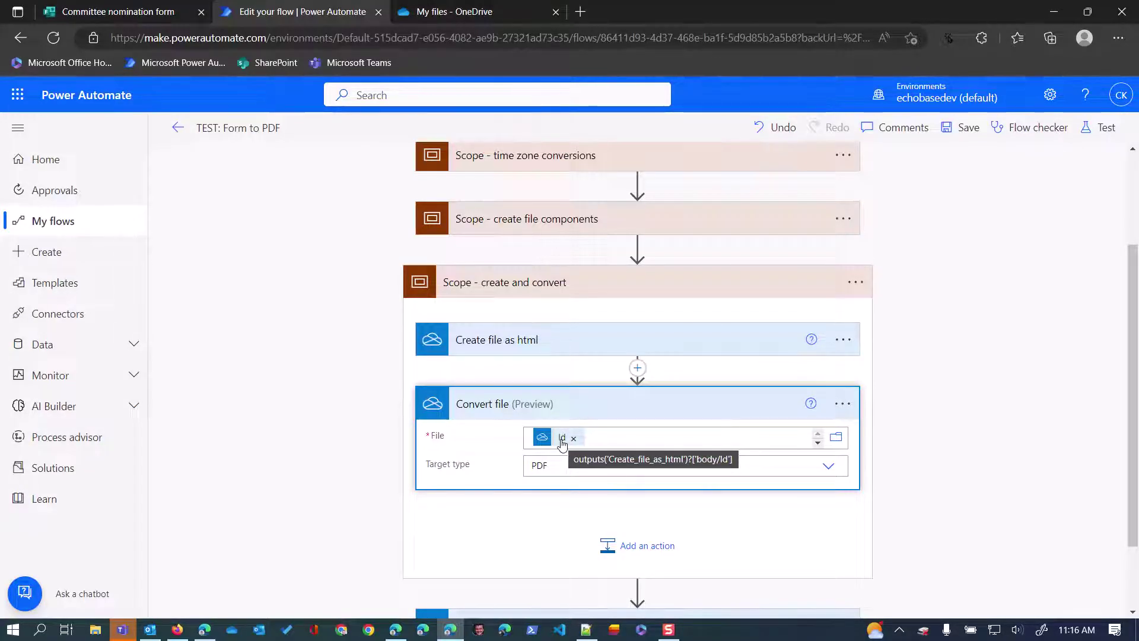
pyautogui.click(574, 439)
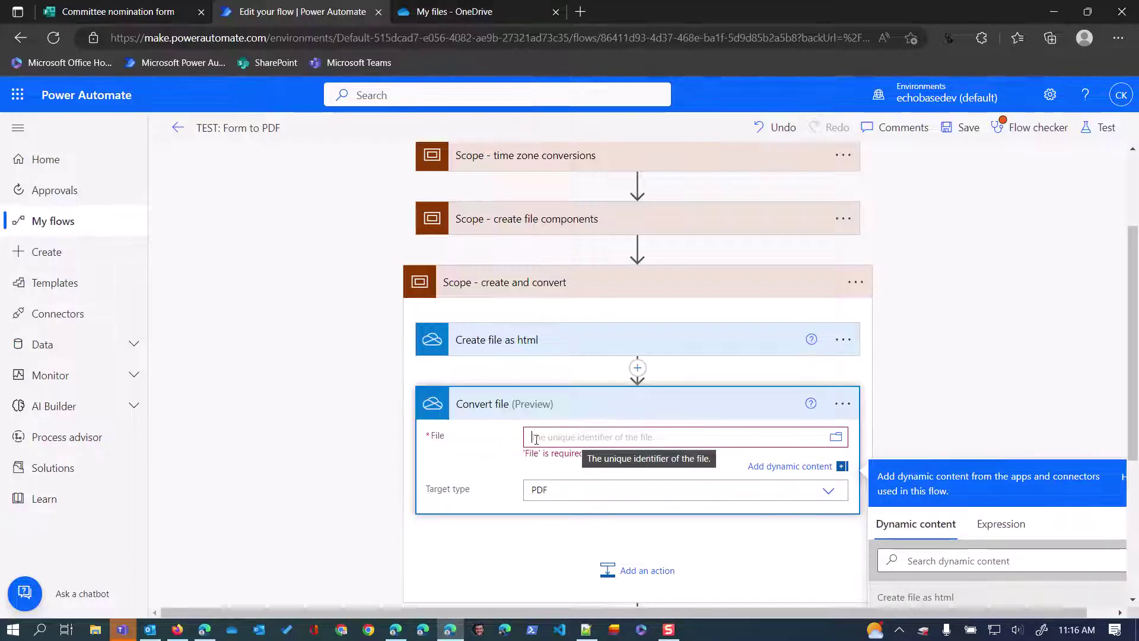
pyautogui.scroll(-1, 774, 518)
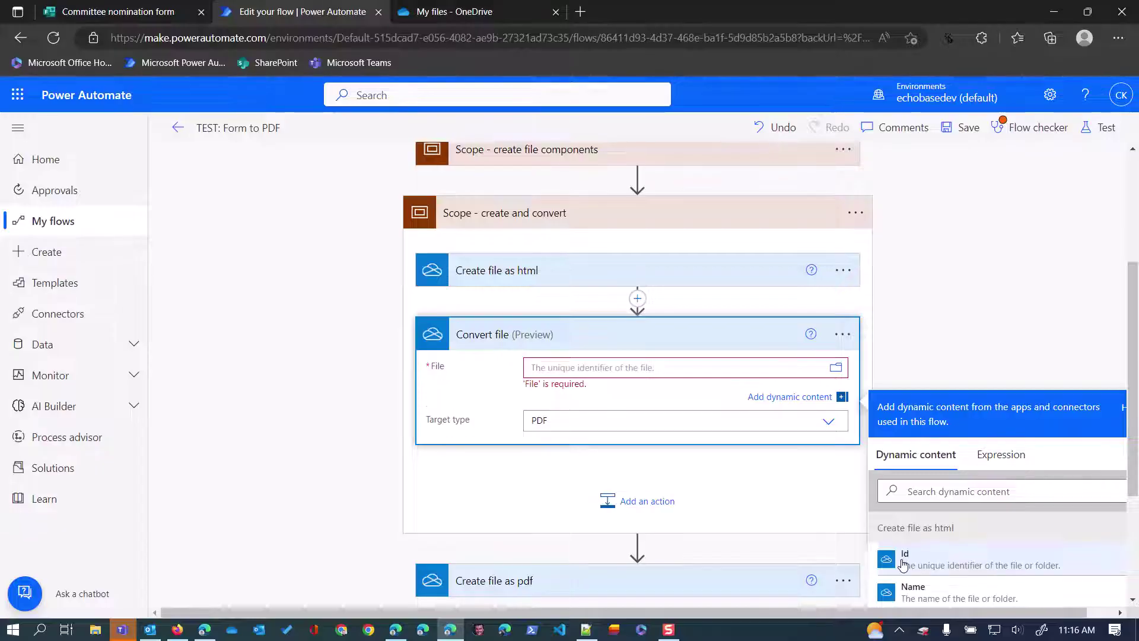
pyautogui.click(903, 563)
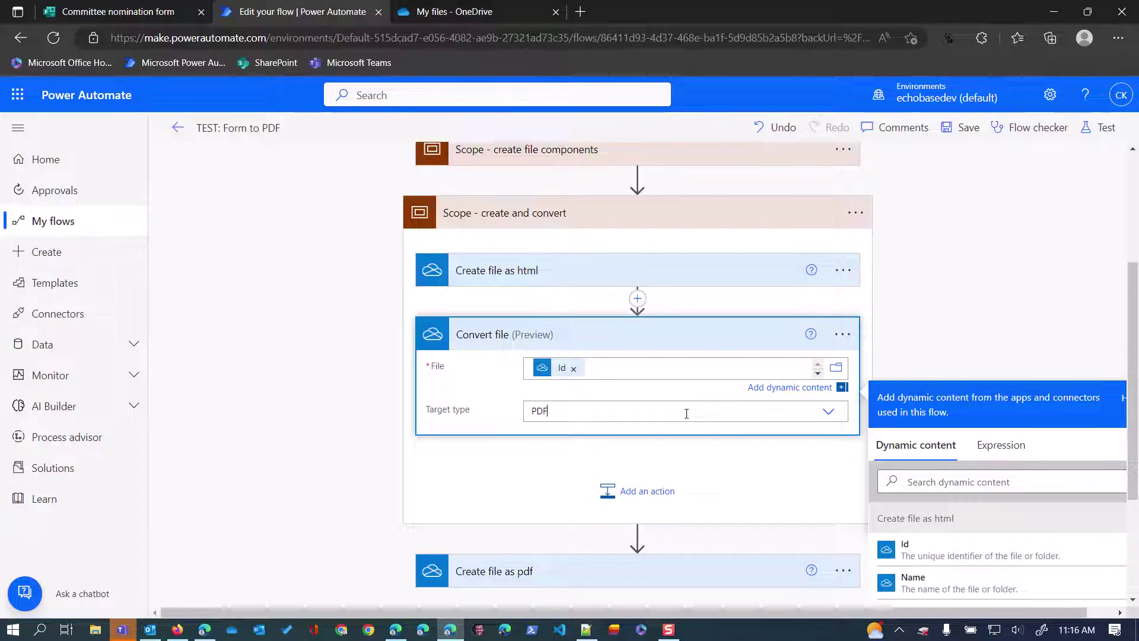
pyautogui.click(828, 411)
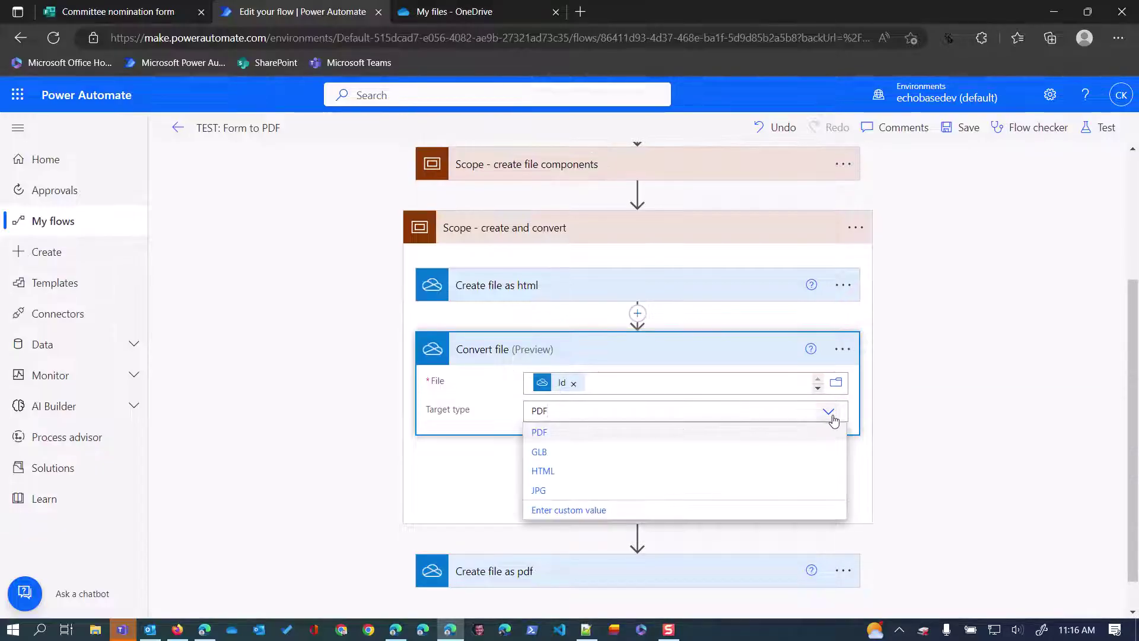
pyautogui.click(549, 436)
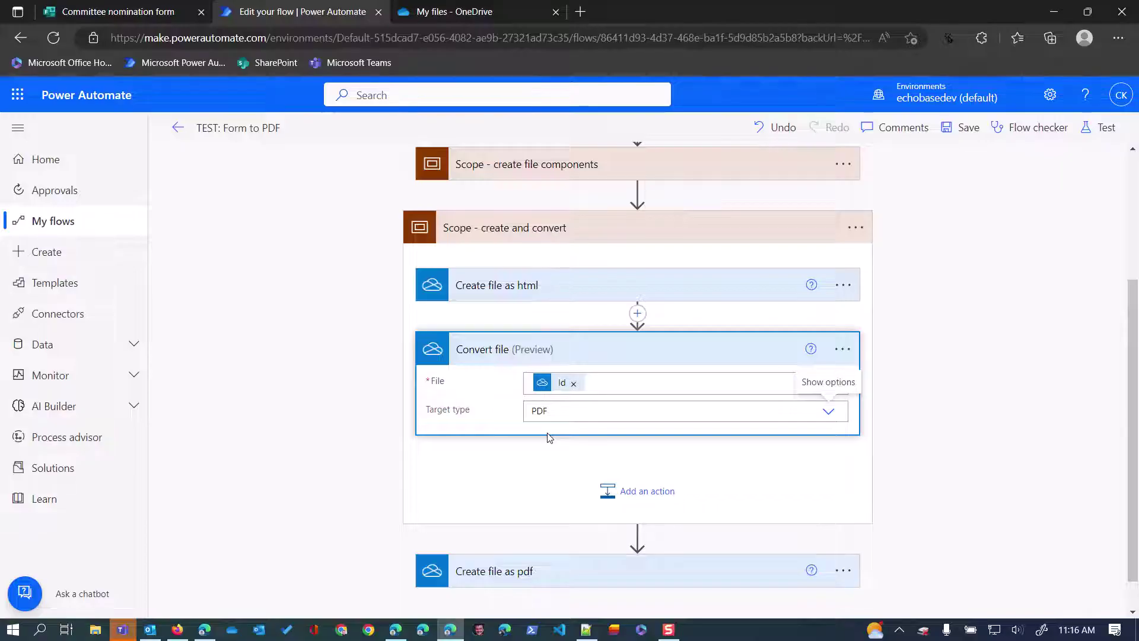
pyautogui.click(693, 353)
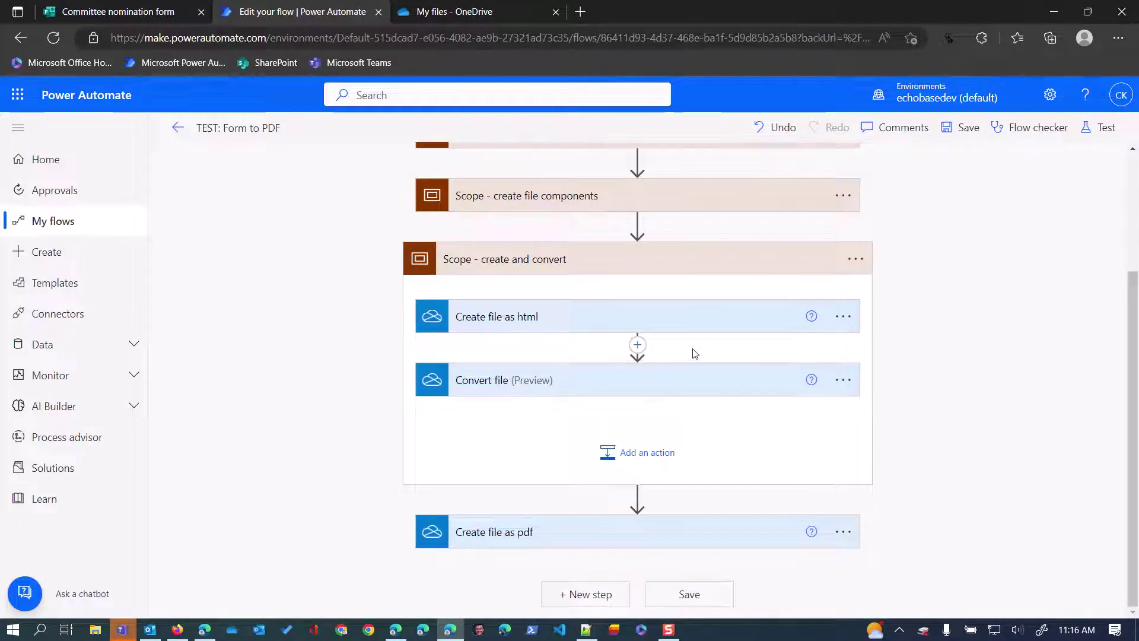
# Expand the Create file as pdf step and keep its name unchanged through Rename.
pyautogui.click(673, 540)
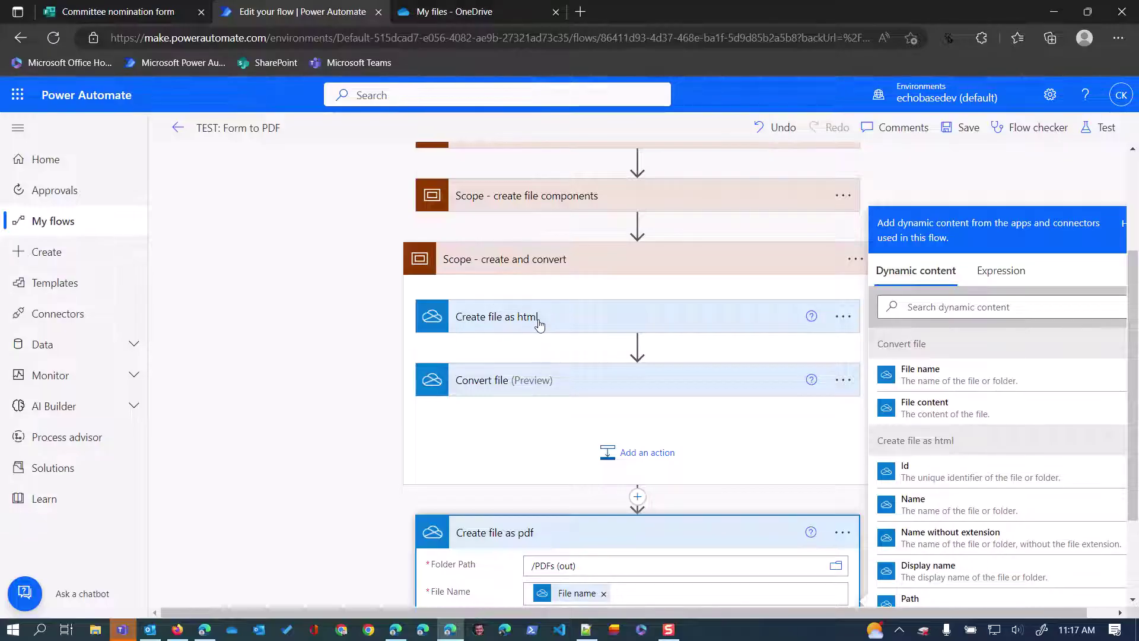
pyautogui.click(843, 532)
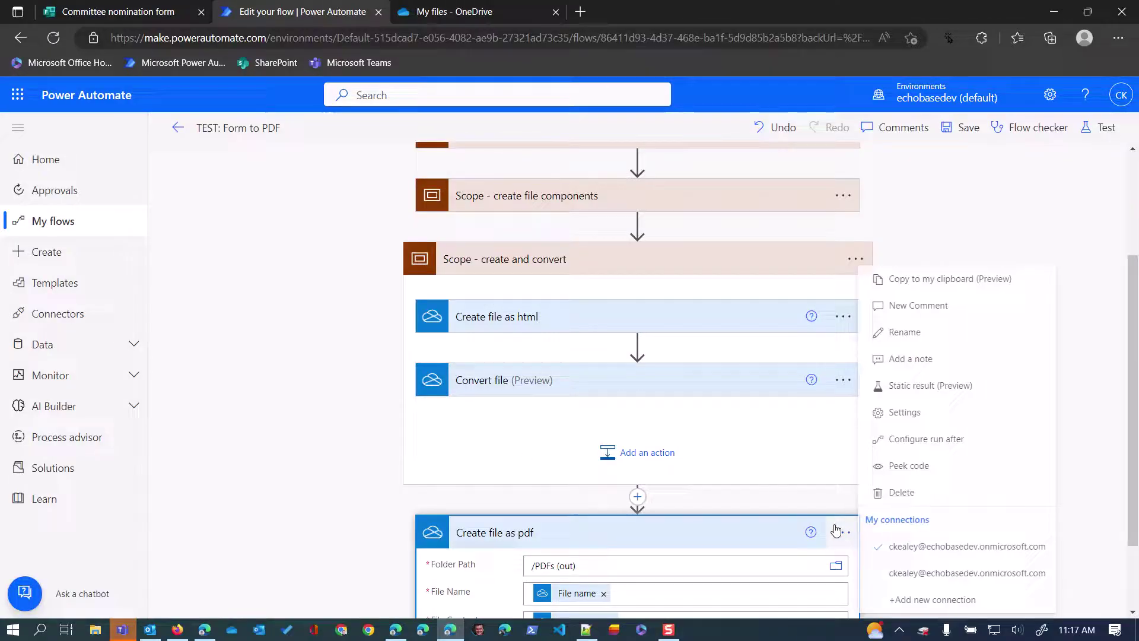
pyautogui.click(899, 333)
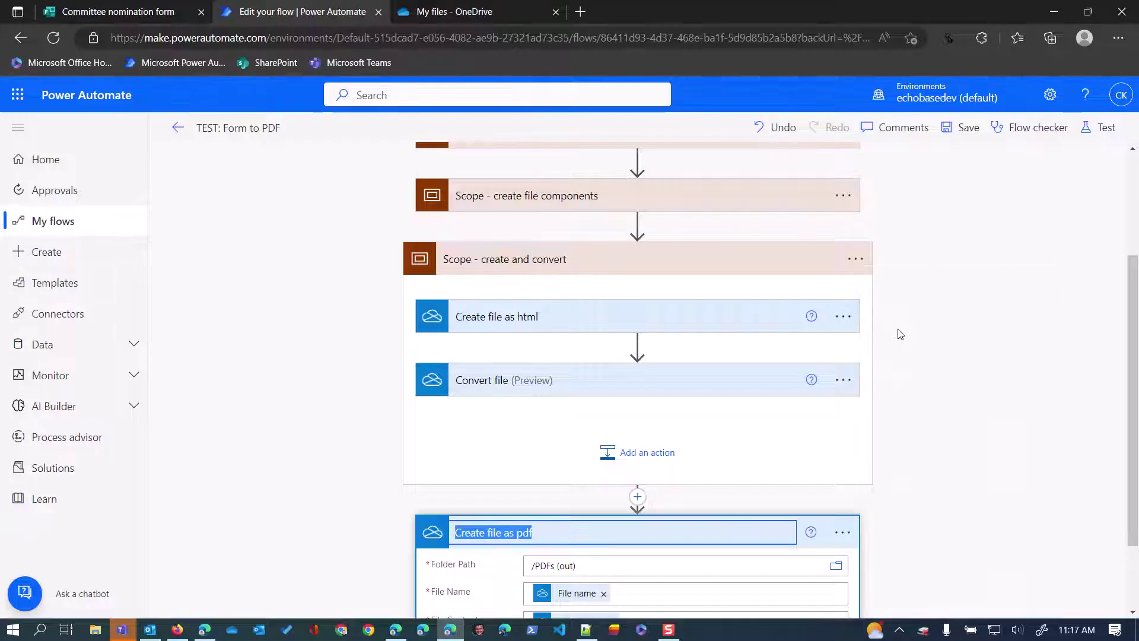
pyautogui.click(565, 536)
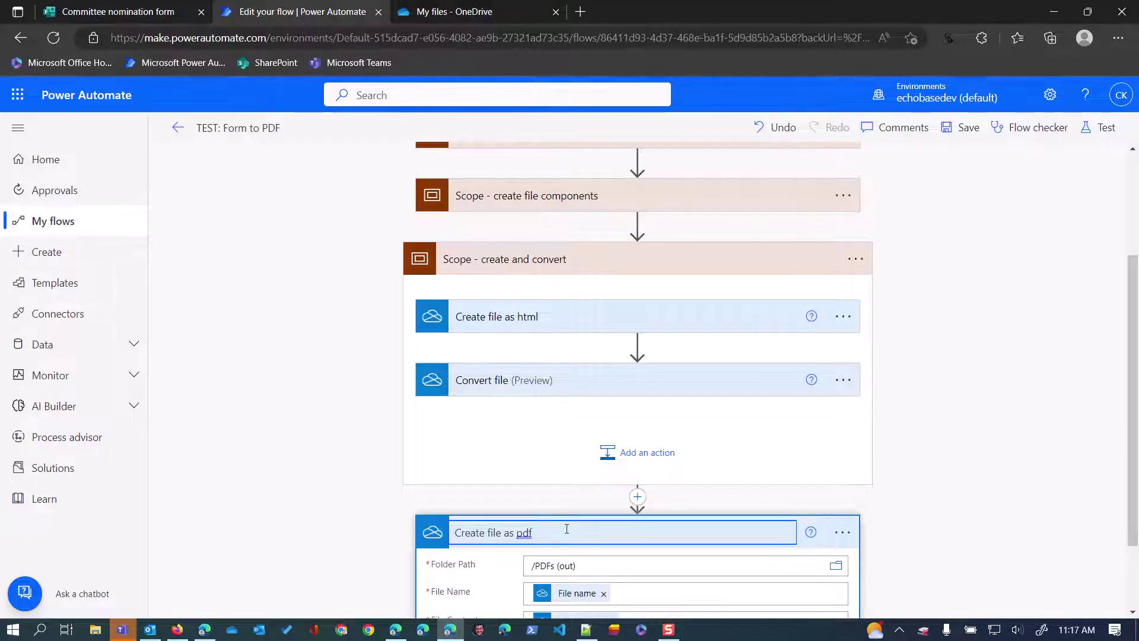
pyautogui.press('Return')
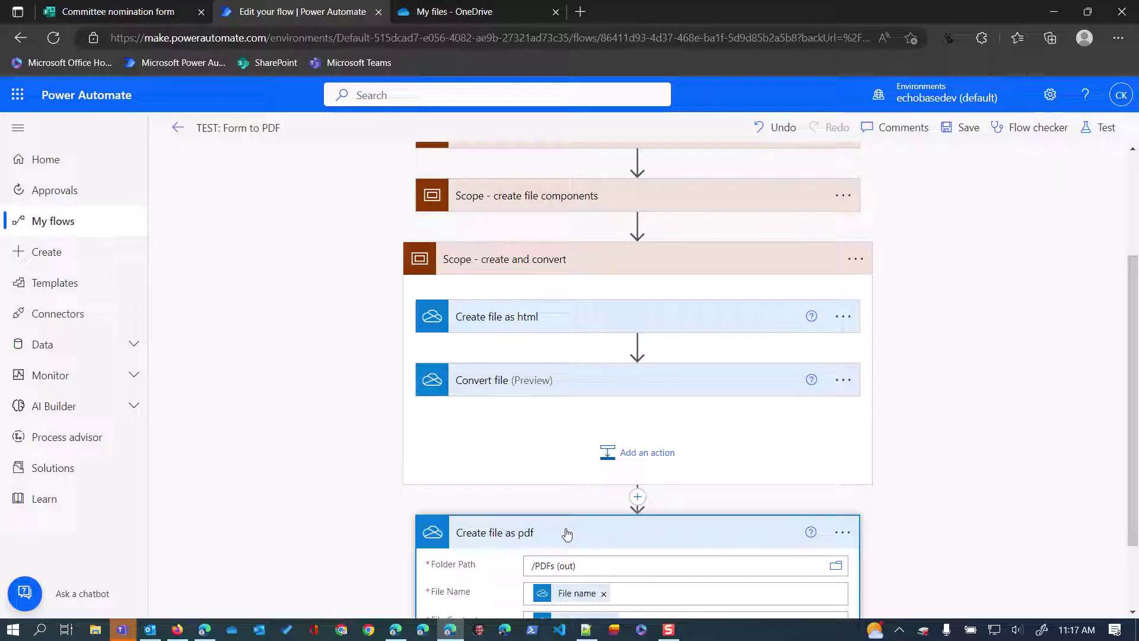
# Expand the Create file as html step to check its folder, then collapse it.
pyautogui.scroll(-2, 567, 533)
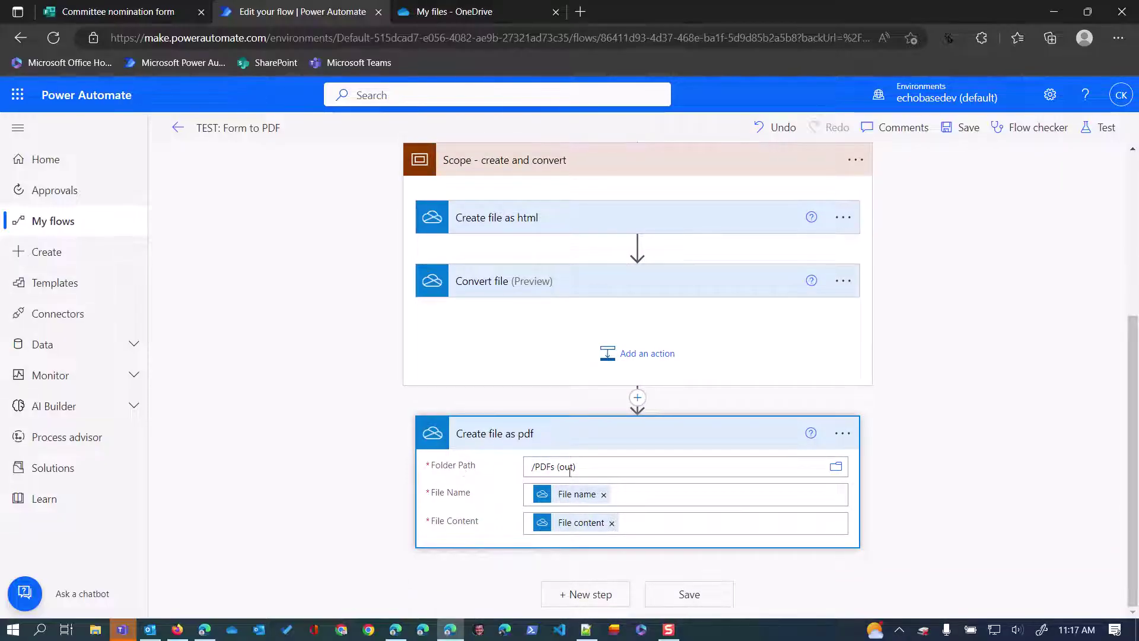
pyautogui.click(564, 218)
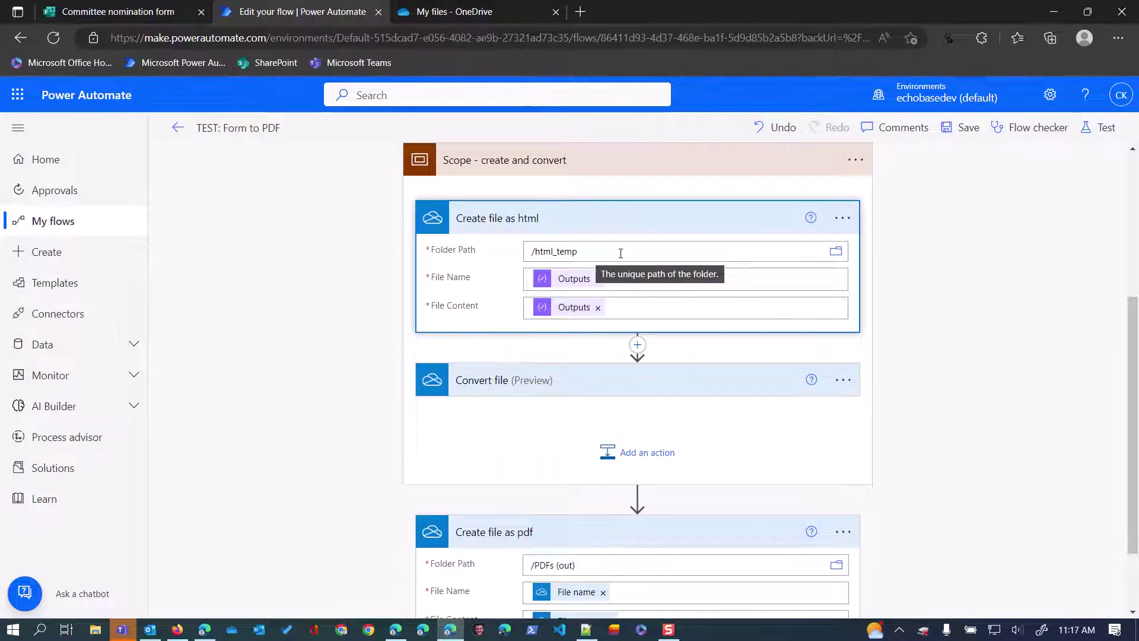
pyautogui.click(629, 215)
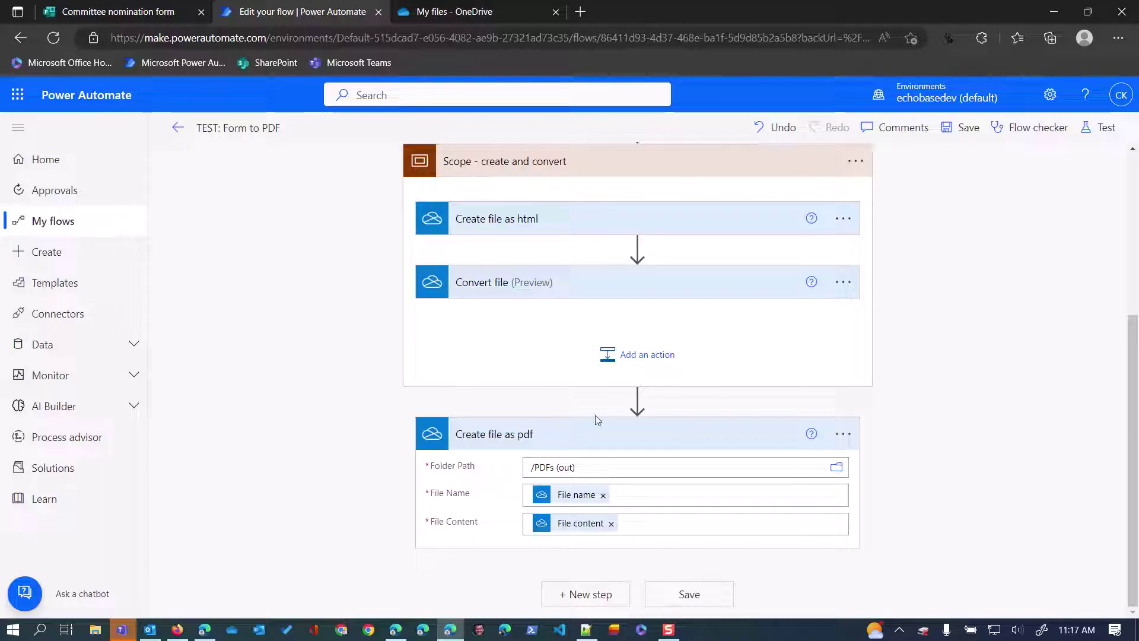
# Set the pdf's File Name to Convert file's File name.
pyautogui.click(603, 496)
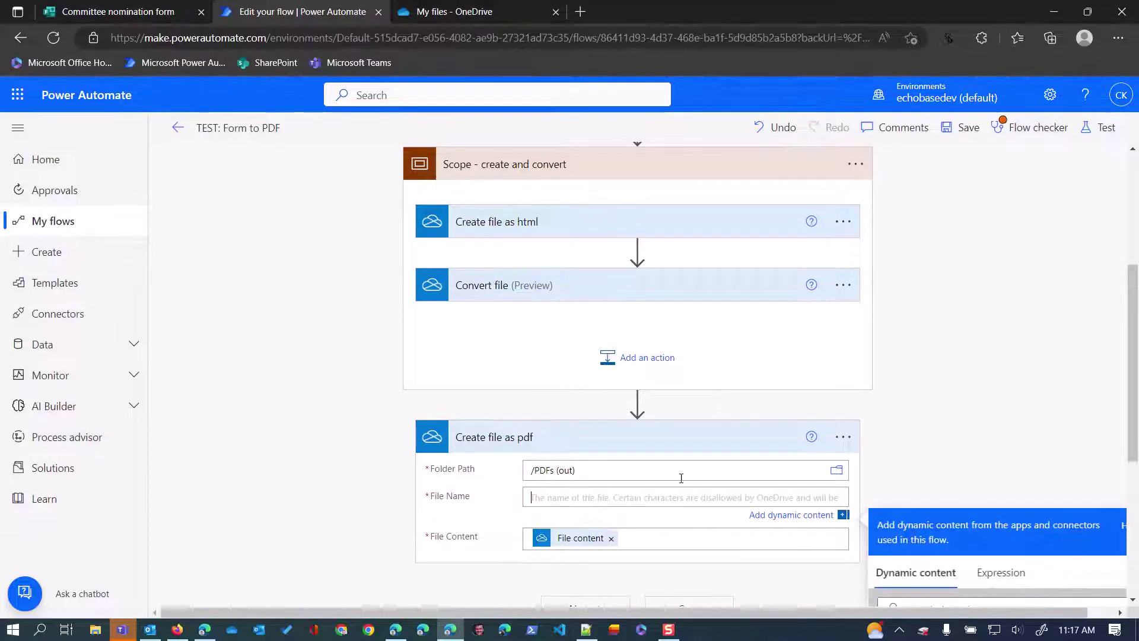
pyautogui.scroll(-2, 932, 522)
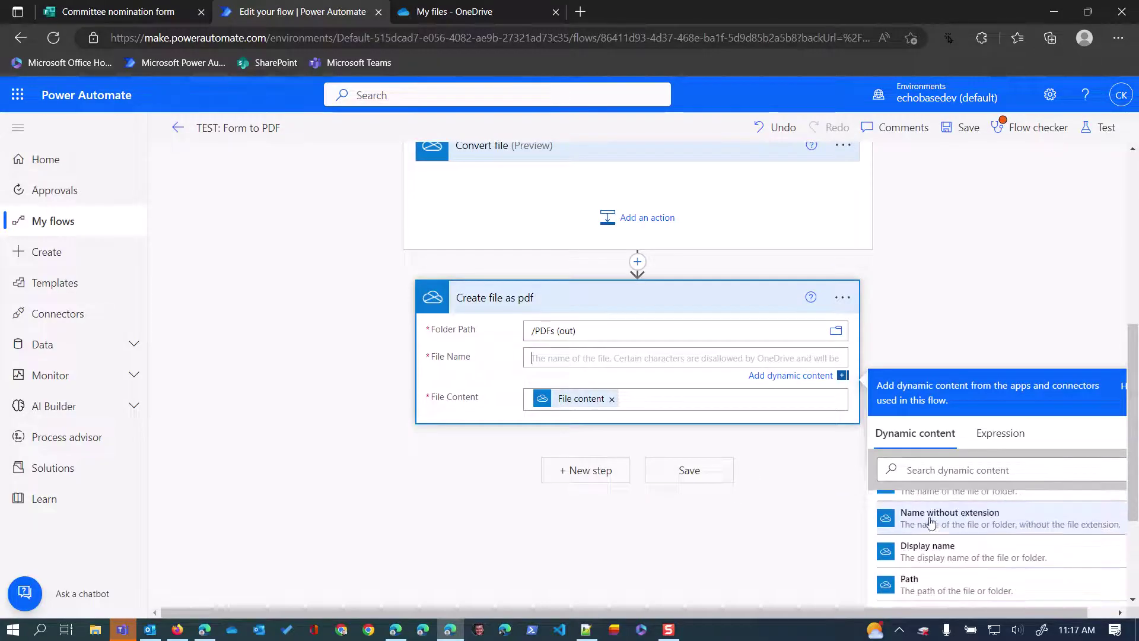
pyautogui.scroll(2, 929, 520)
pyautogui.click(934, 463)
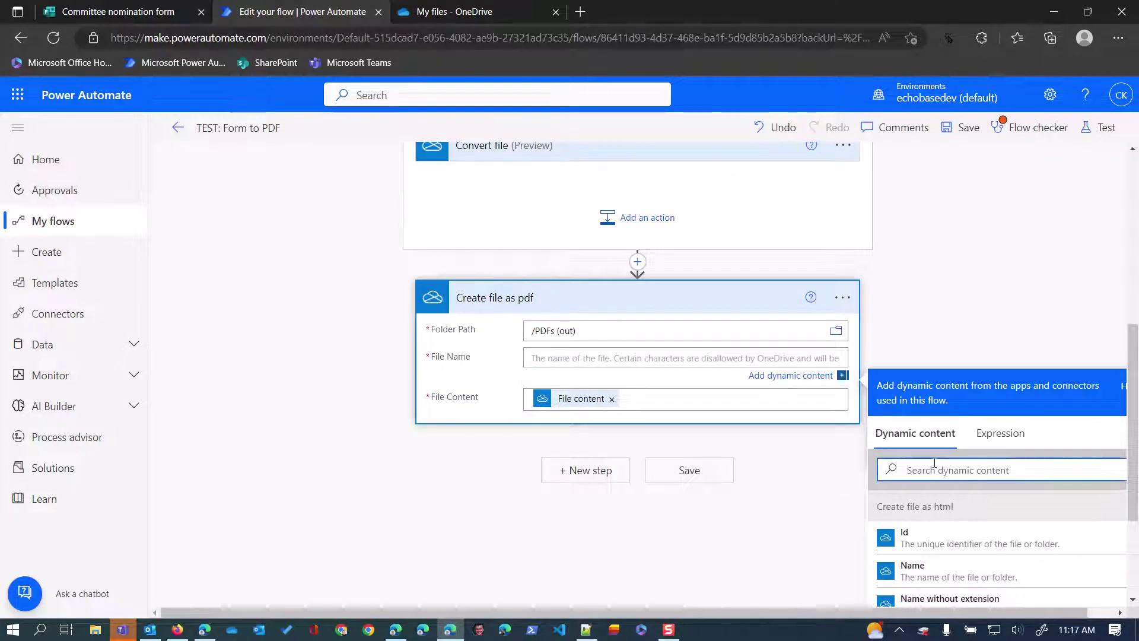
pyautogui.write('name')
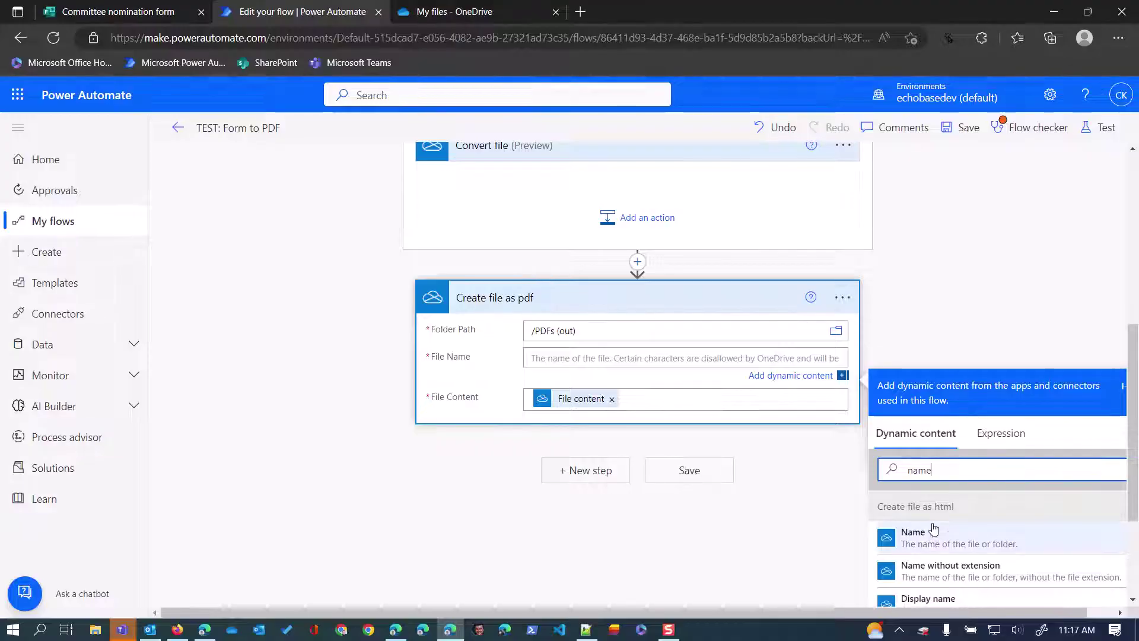
pyautogui.scroll(-2, 933, 528)
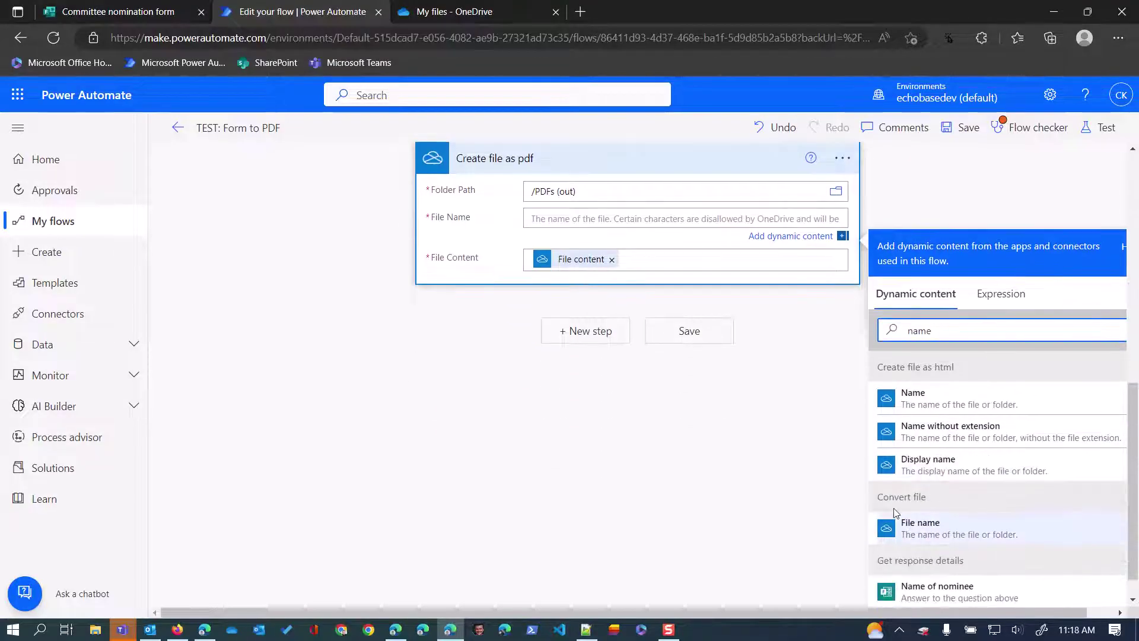
pyautogui.click(920, 525)
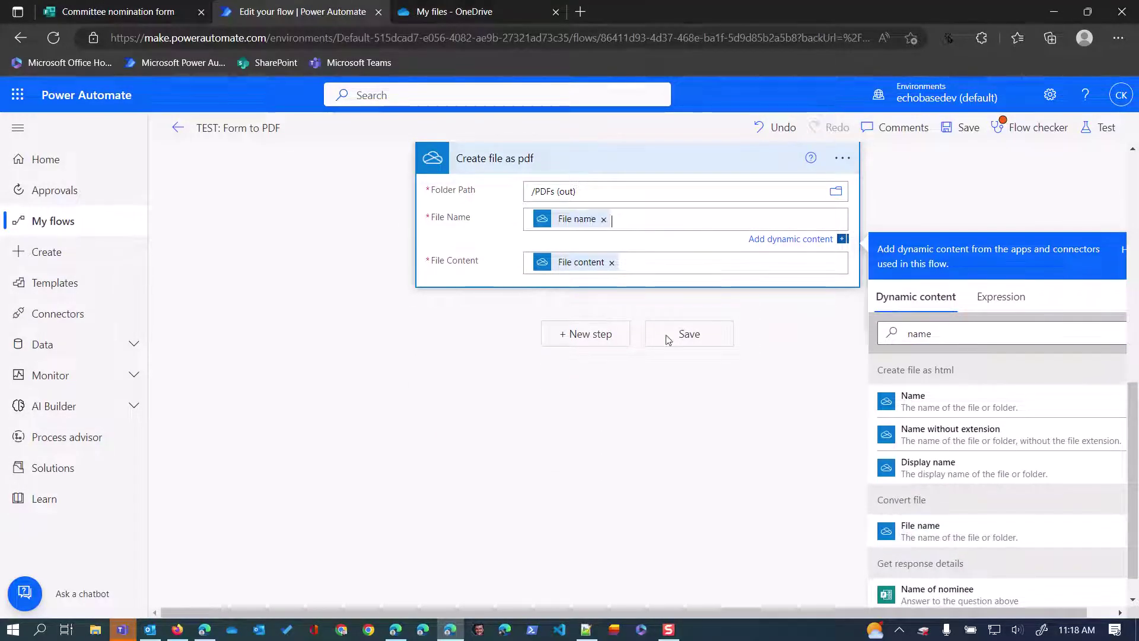
# Set the pdf's File Content to Convert file's File content.
pyautogui.click(611, 262)
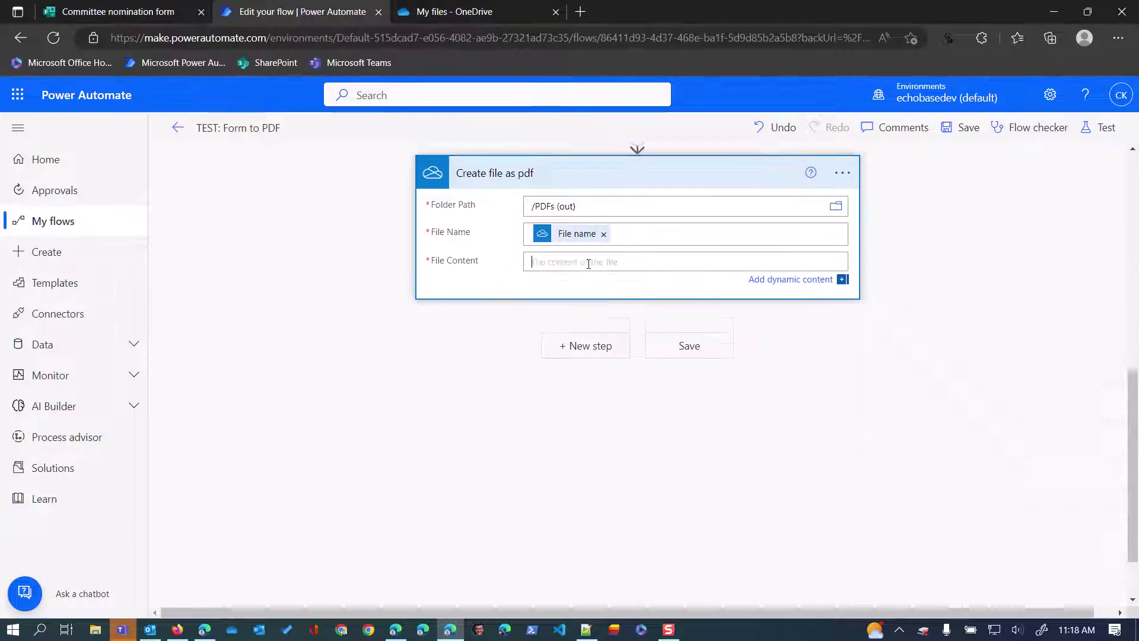
pyautogui.click(589, 264)
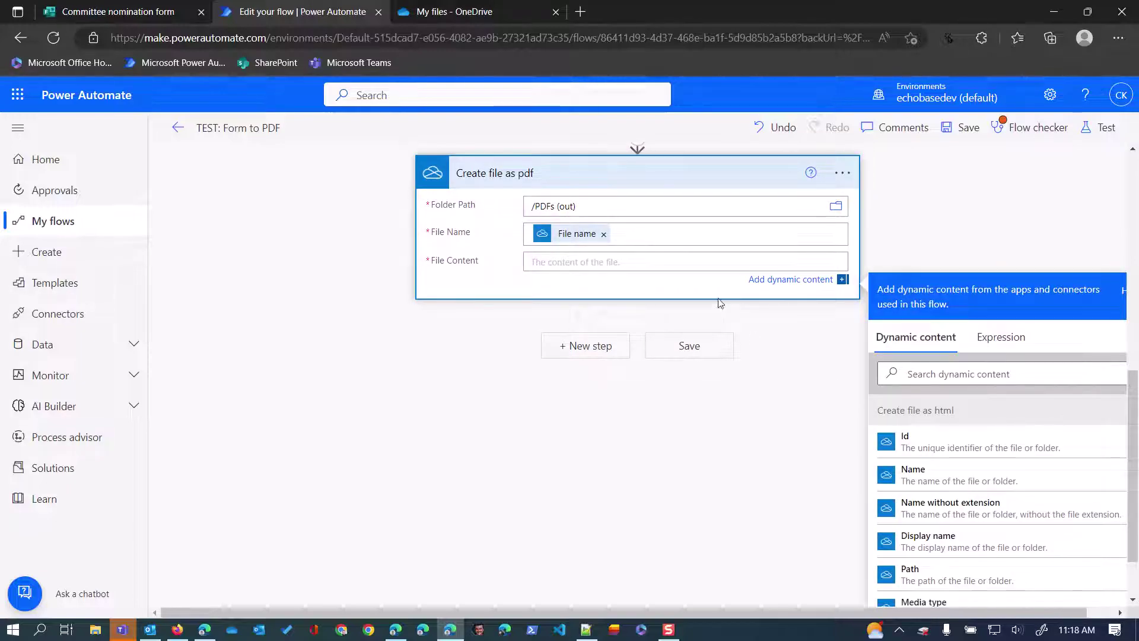
pyautogui.click(950, 375)
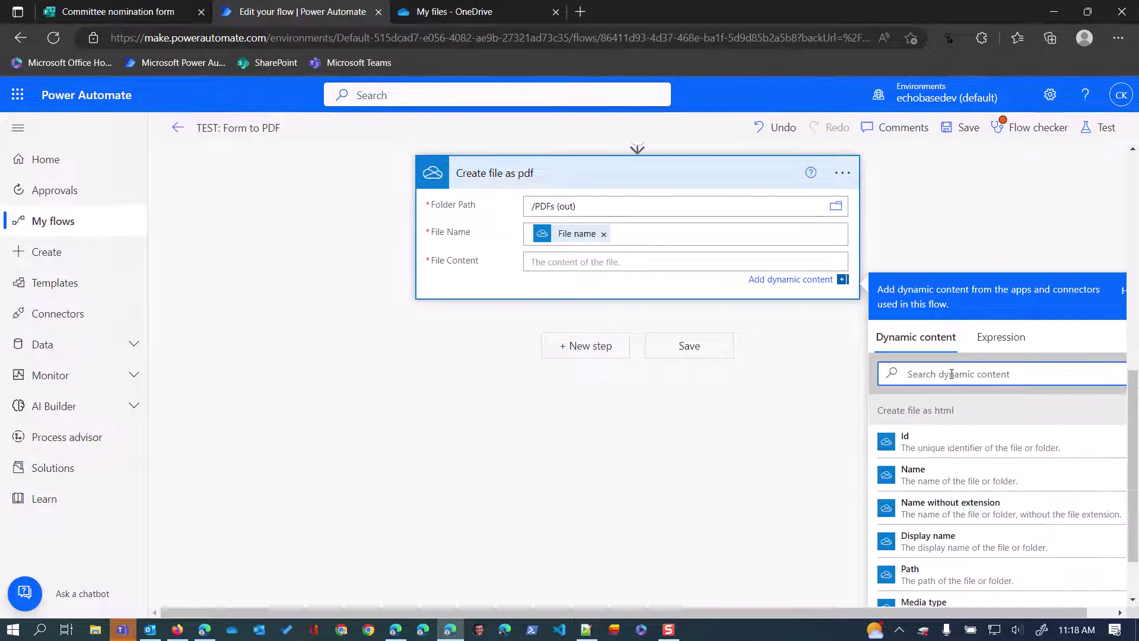
pyautogui.write('content')
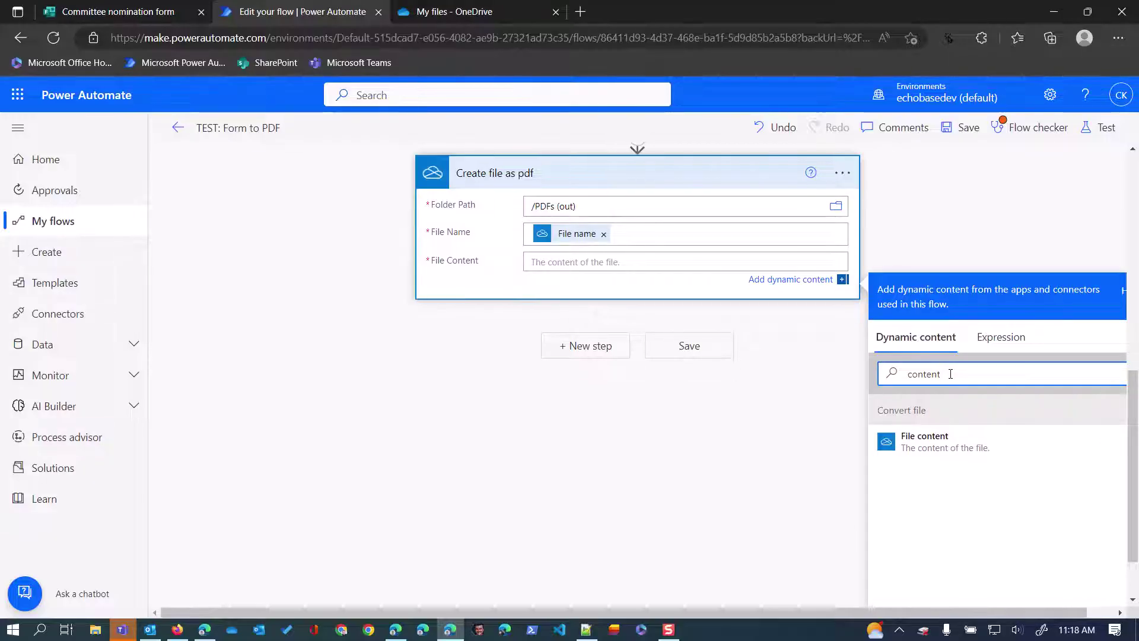
pyautogui.click(912, 451)
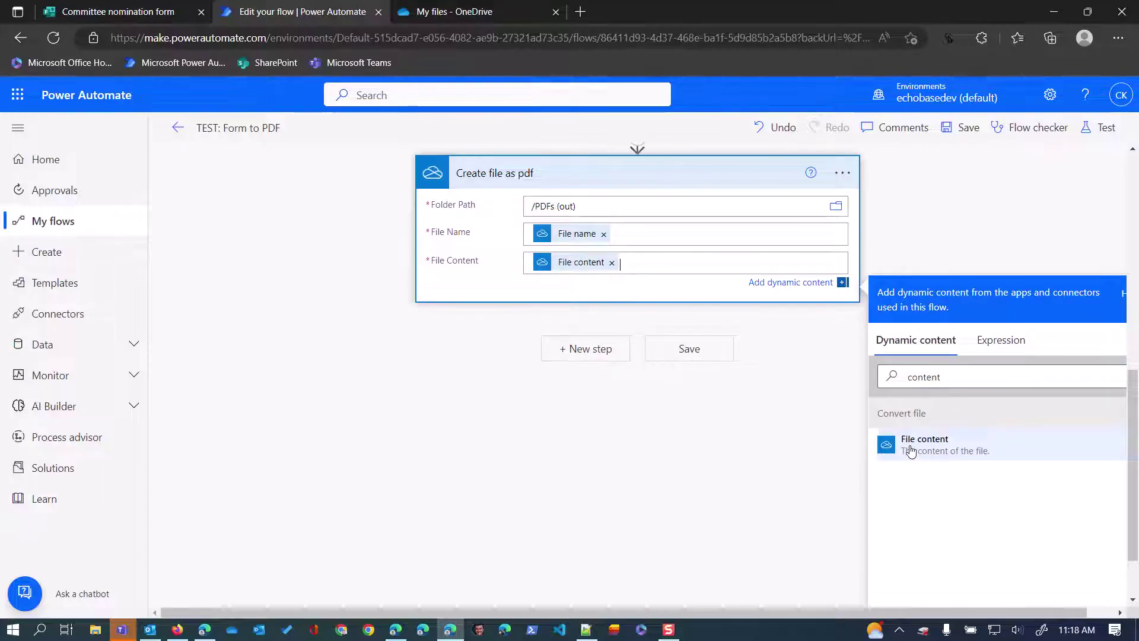
# Collapse the Create file as html, Create file as pdf and create-and-convert scope cards.
pyautogui.scroll(5, 700, 261)
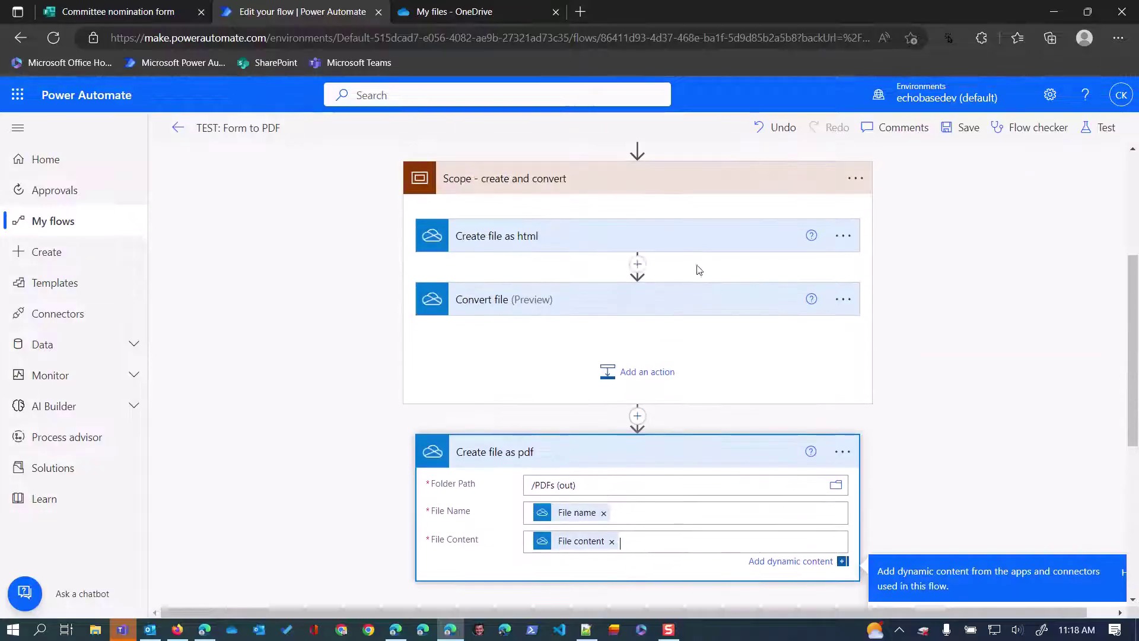
pyautogui.click(636, 238)
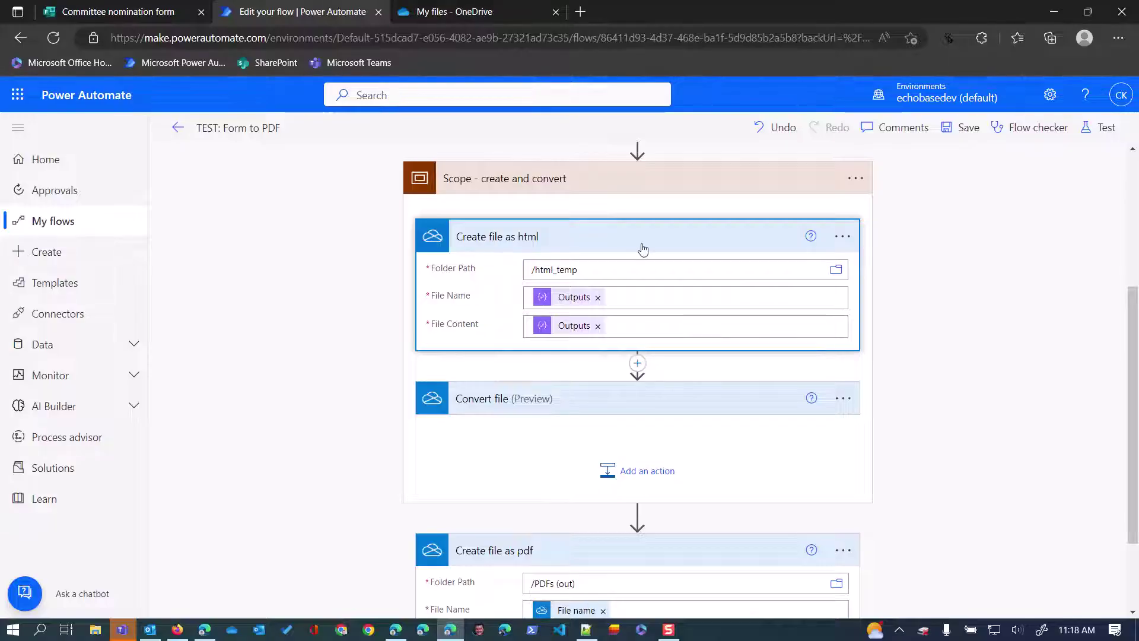
pyautogui.click(640, 246)
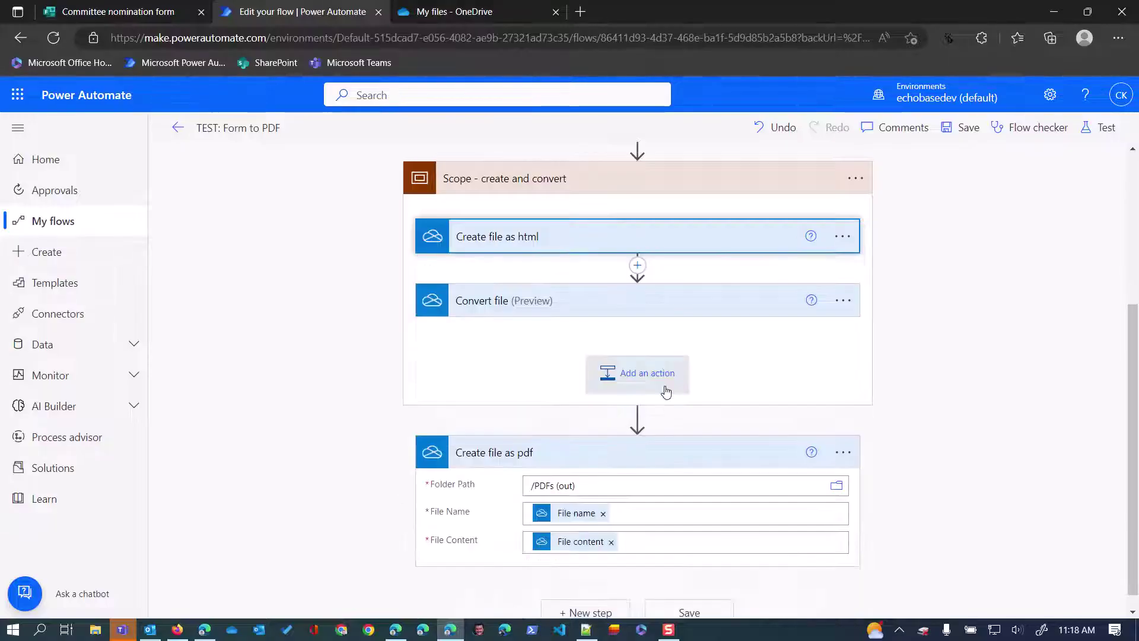
pyautogui.click(714, 461)
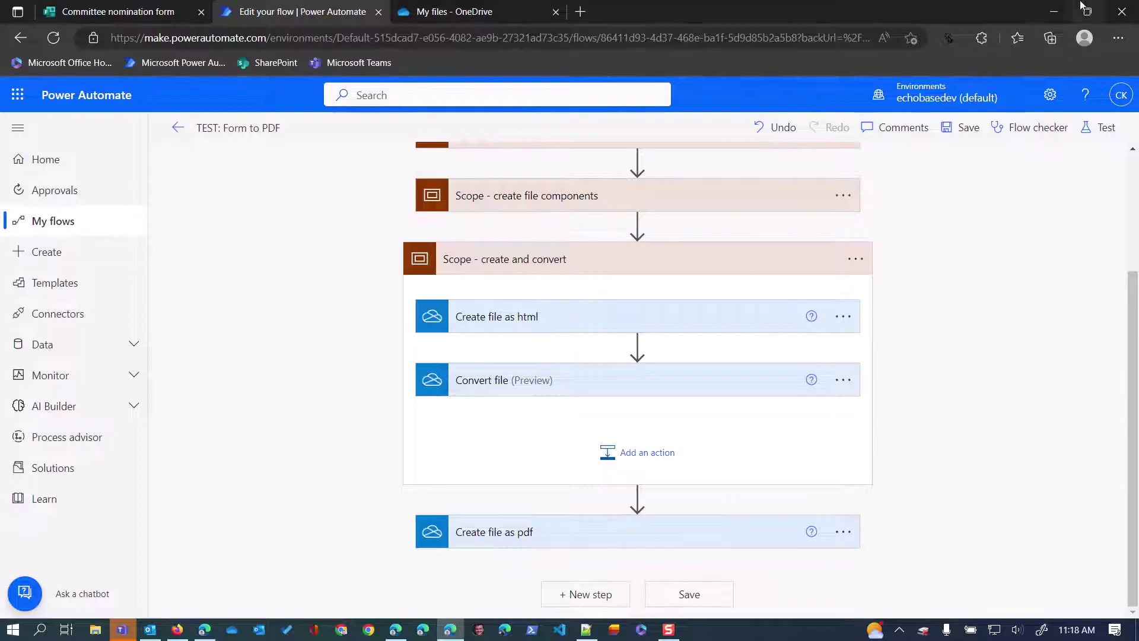
pyautogui.click(641, 268)
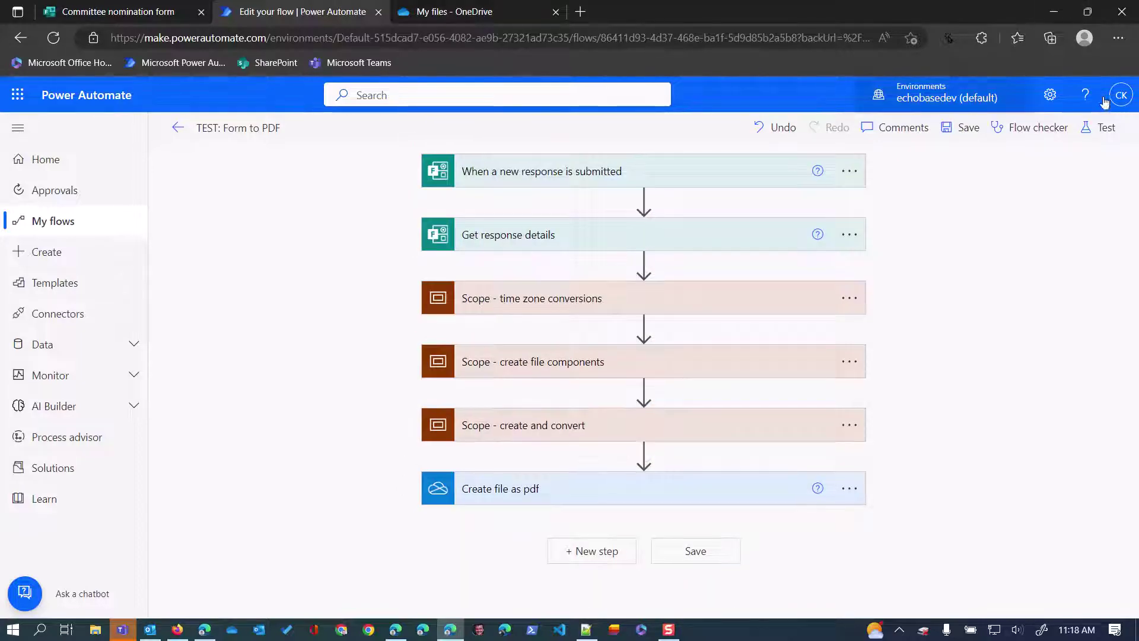
pyautogui.click(116, 11)
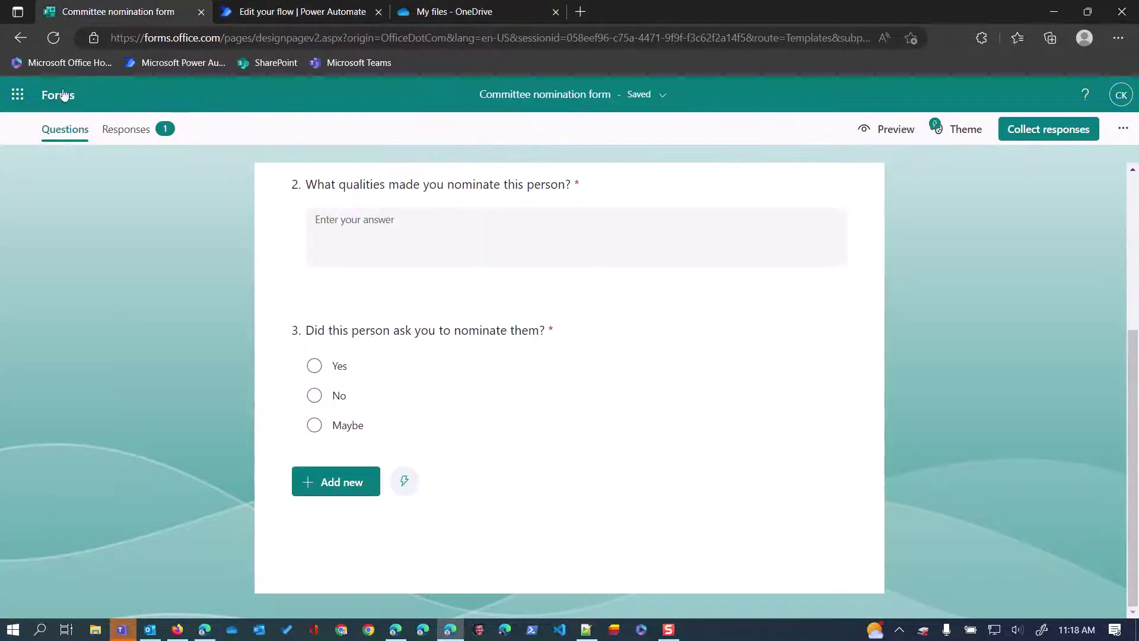
# Preview the form, enter a nominee name and qualities, answer Yes to question 3, and submit.
pyautogui.click(895, 129)
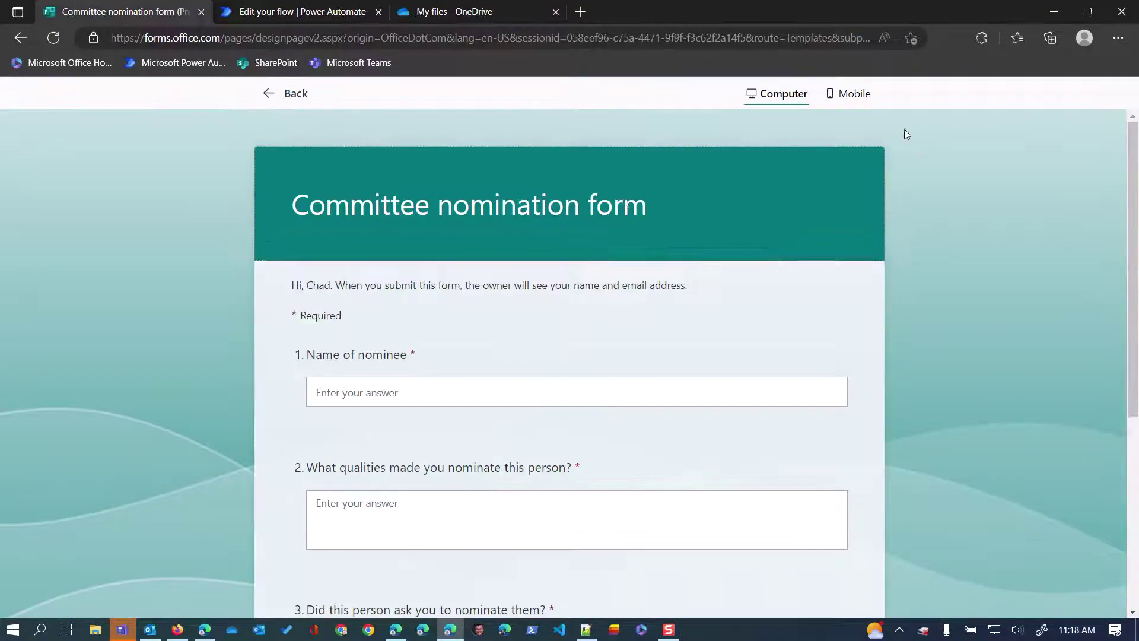
pyautogui.click(391, 386)
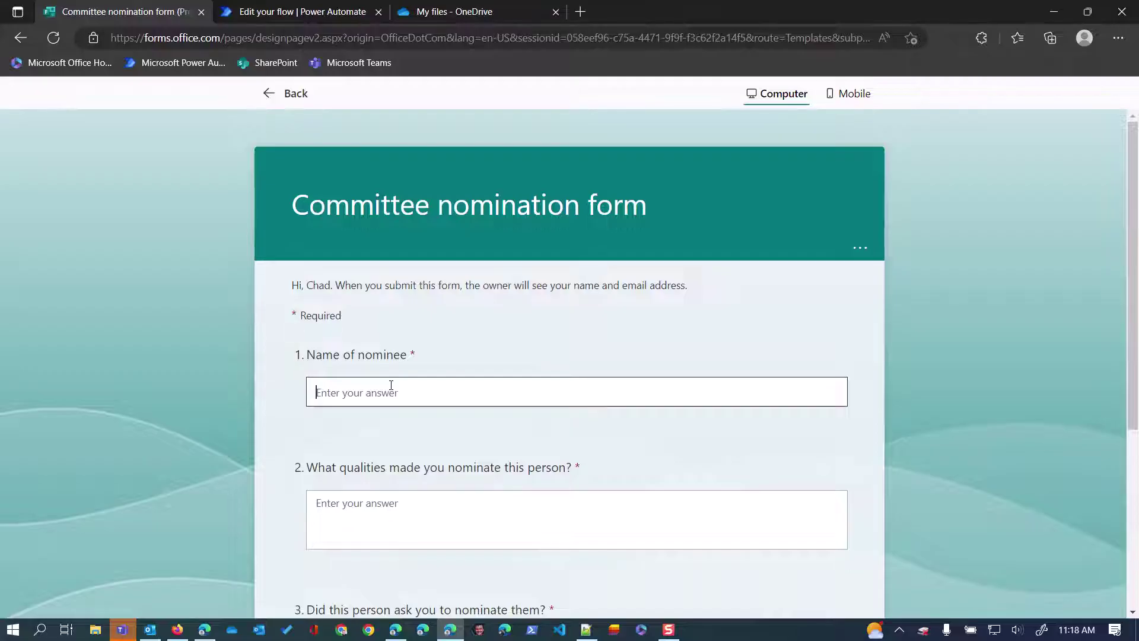
pyautogui.write('Donald Duck')
pyautogui.click(376, 507)
pyautogui.write("He's just an ornary duck")
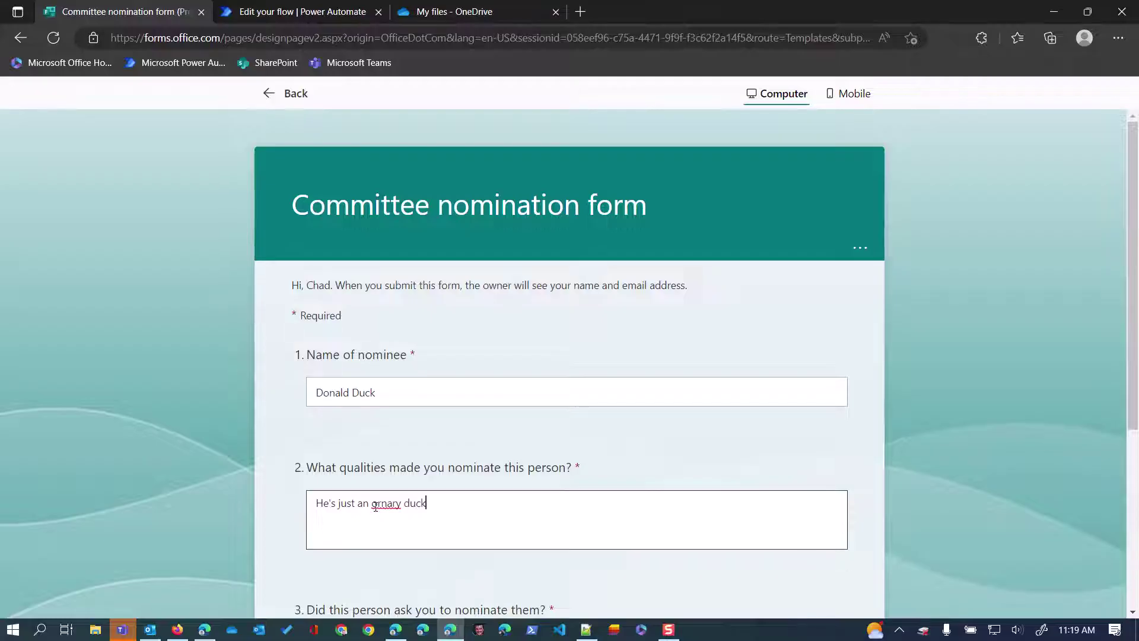
pyautogui.scroll(-4, 440, 560)
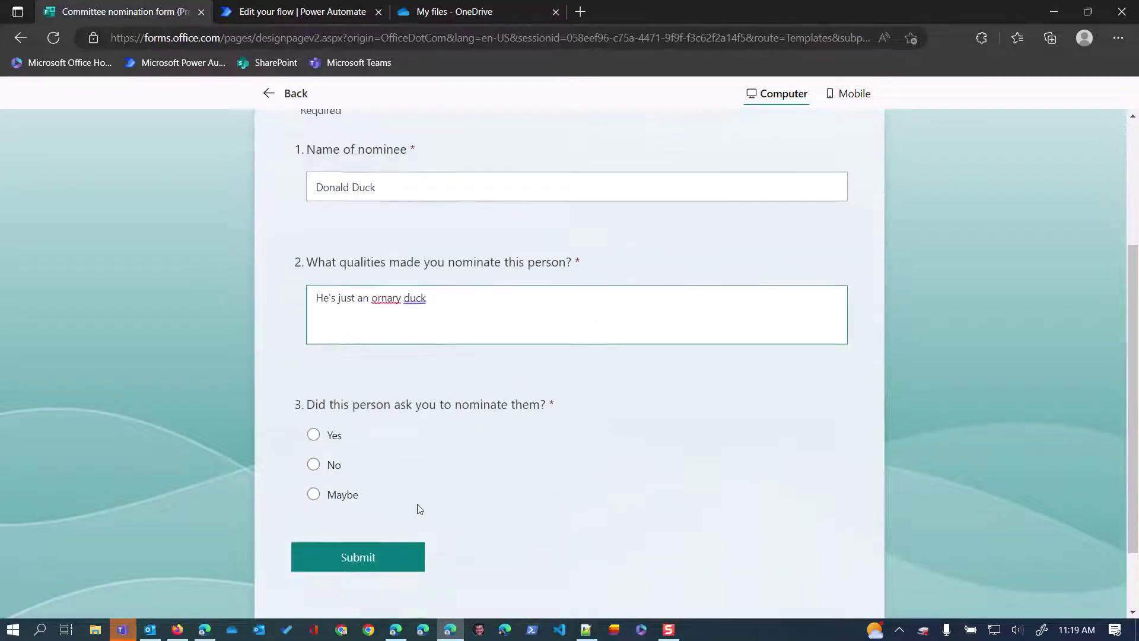
pyautogui.click(314, 413)
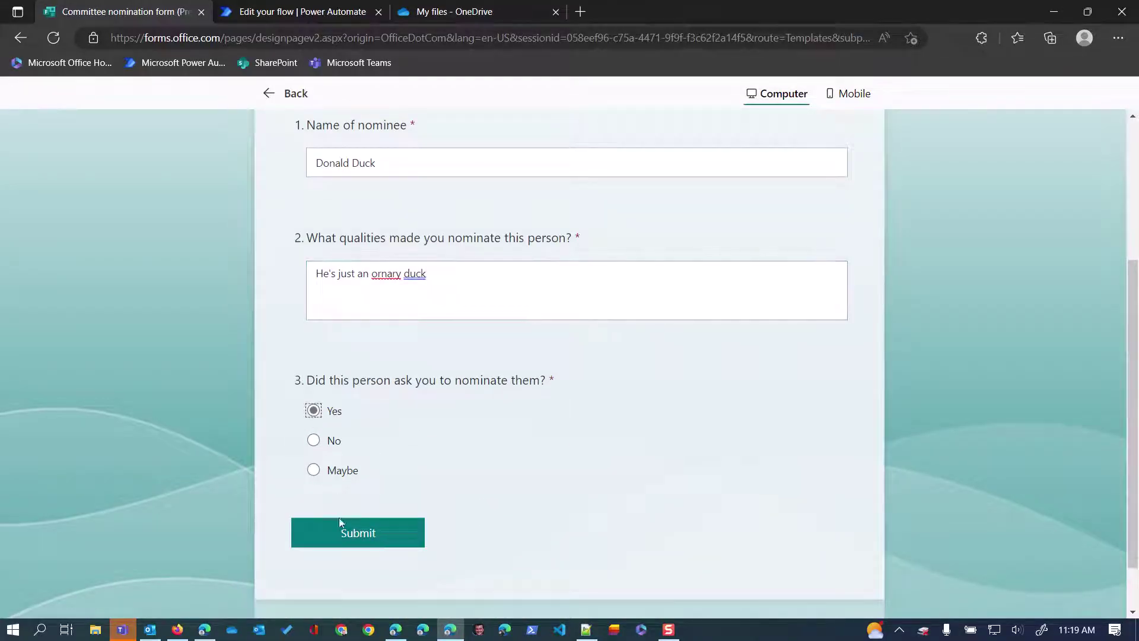
pyautogui.click(353, 534)
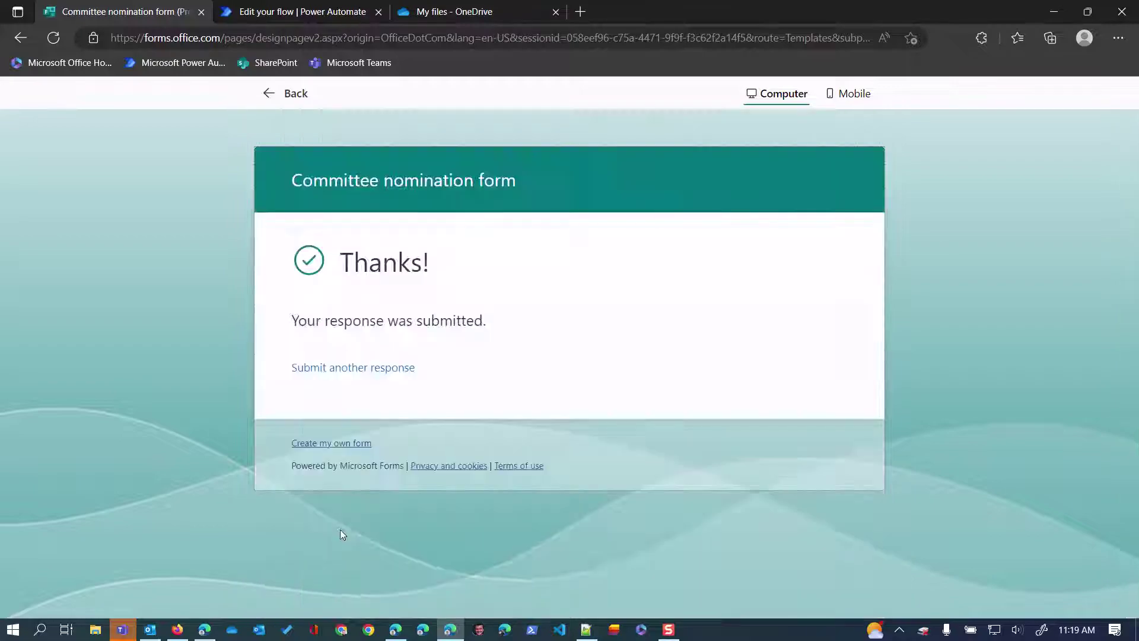
# Save the flow when leaving the editor.
pyautogui.click(333, 11)
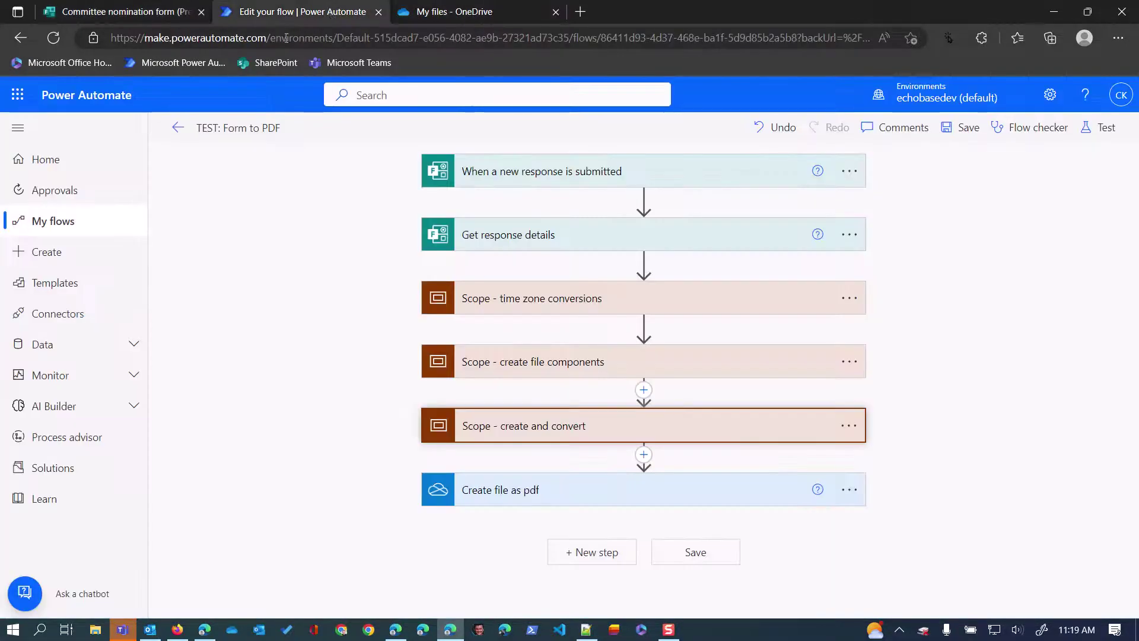
pyautogui.click(178, 127)
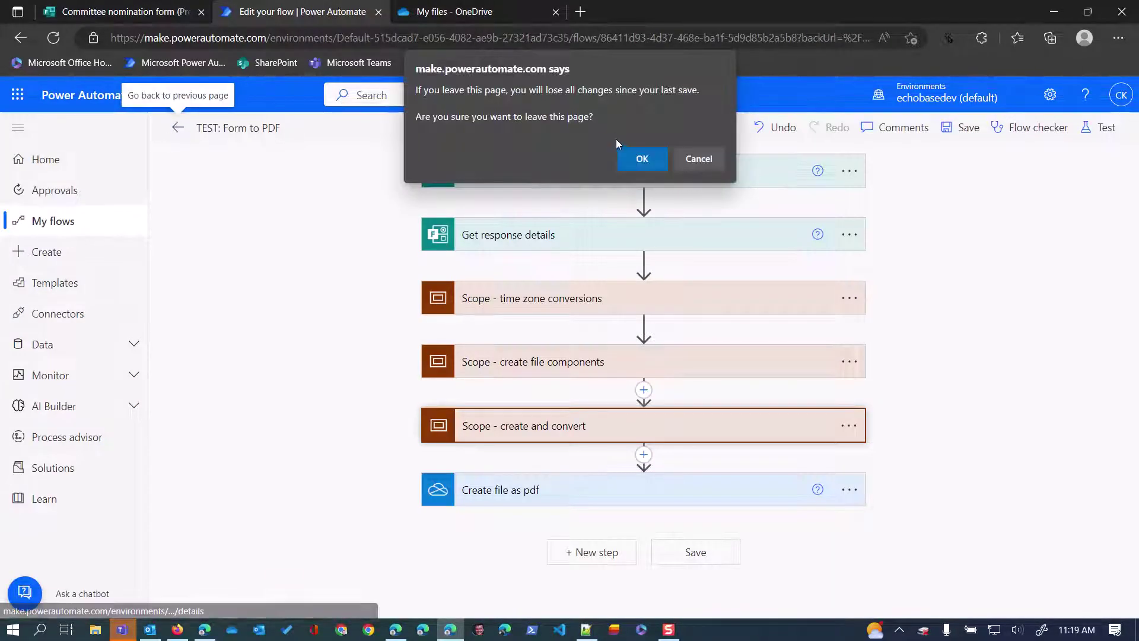
pyautogui.click(687, 159)
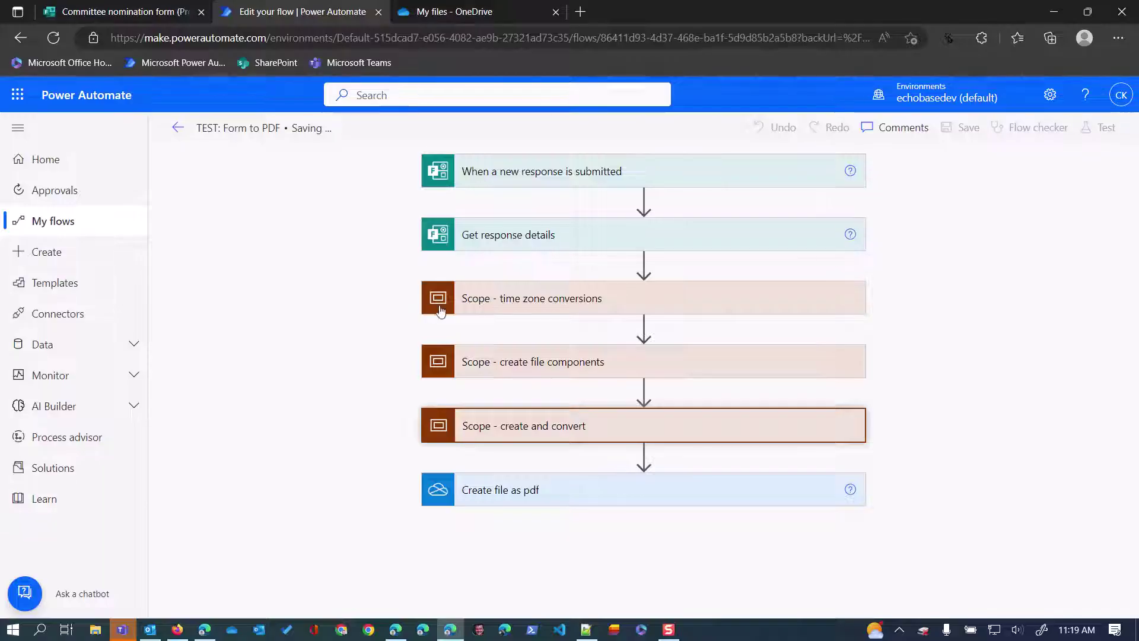
# Open the latest 11:19 run from the flow's 28-day run history.
pyautogui.click(177, 129)
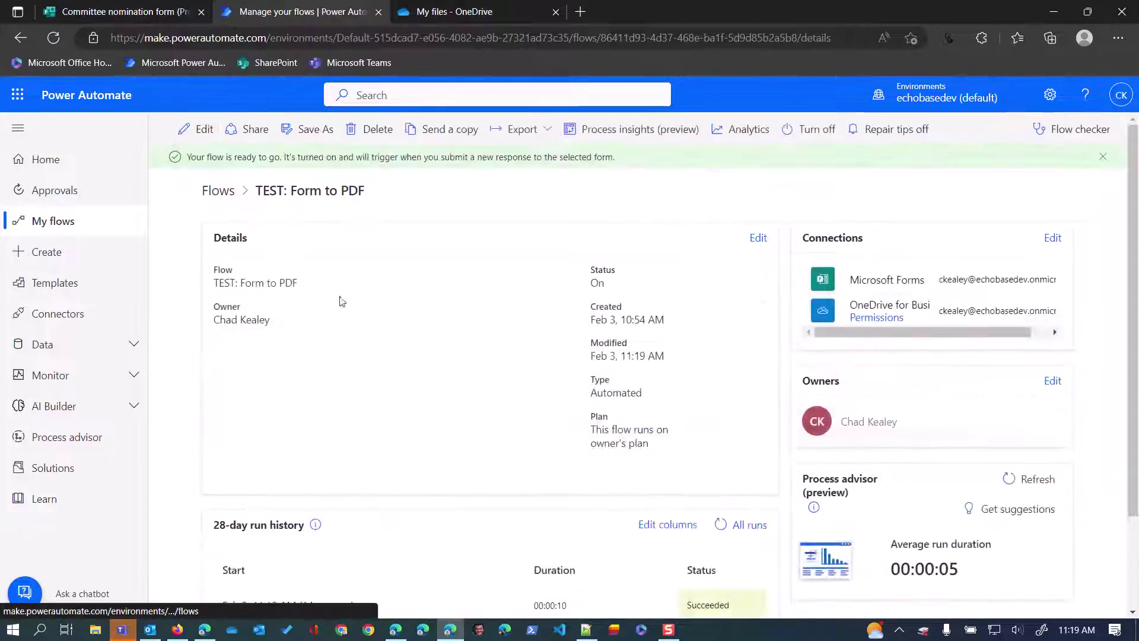
pyautogui.scroll(-3, 483, 395)
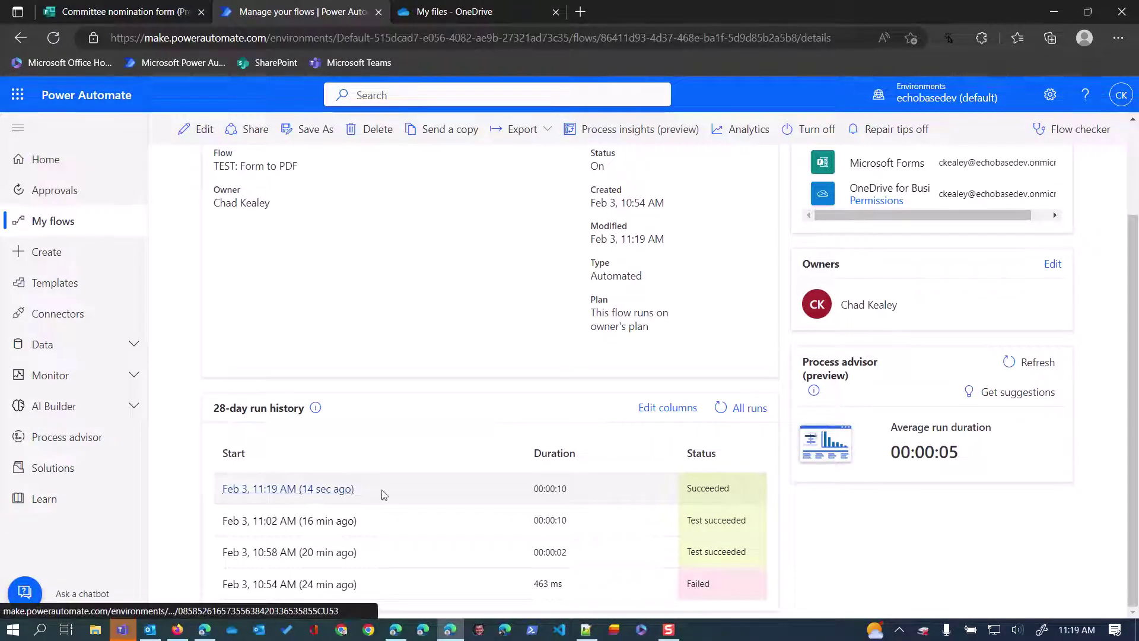
pyautogui.click(335, 489)
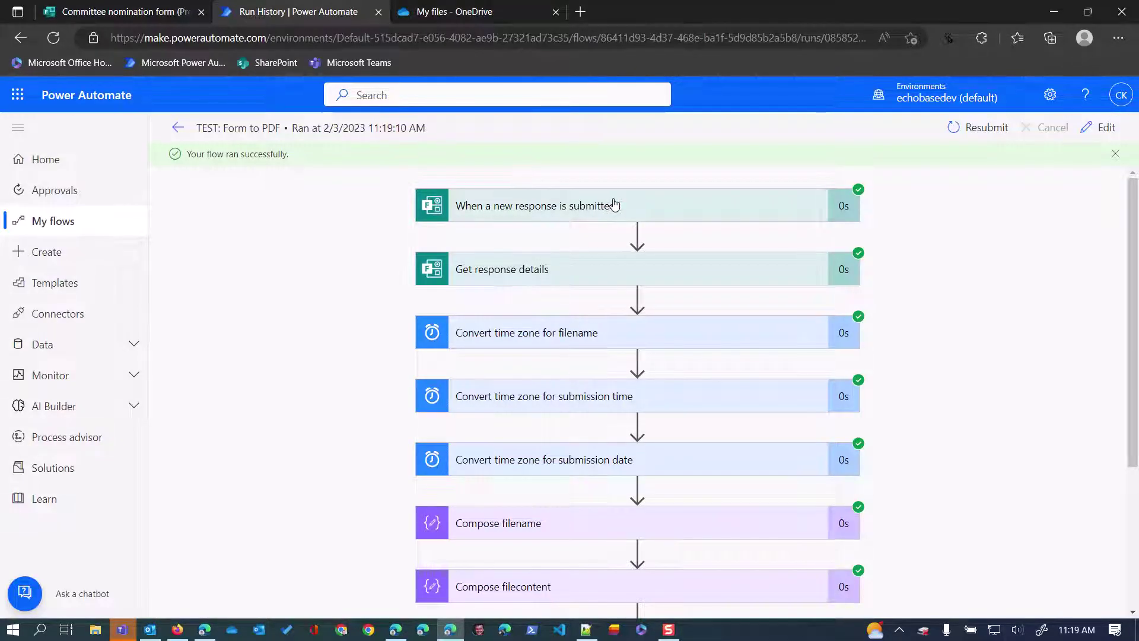
# Inspect the run's trigger inputs and the submitted response details.
pyautogui.click(614, 204)
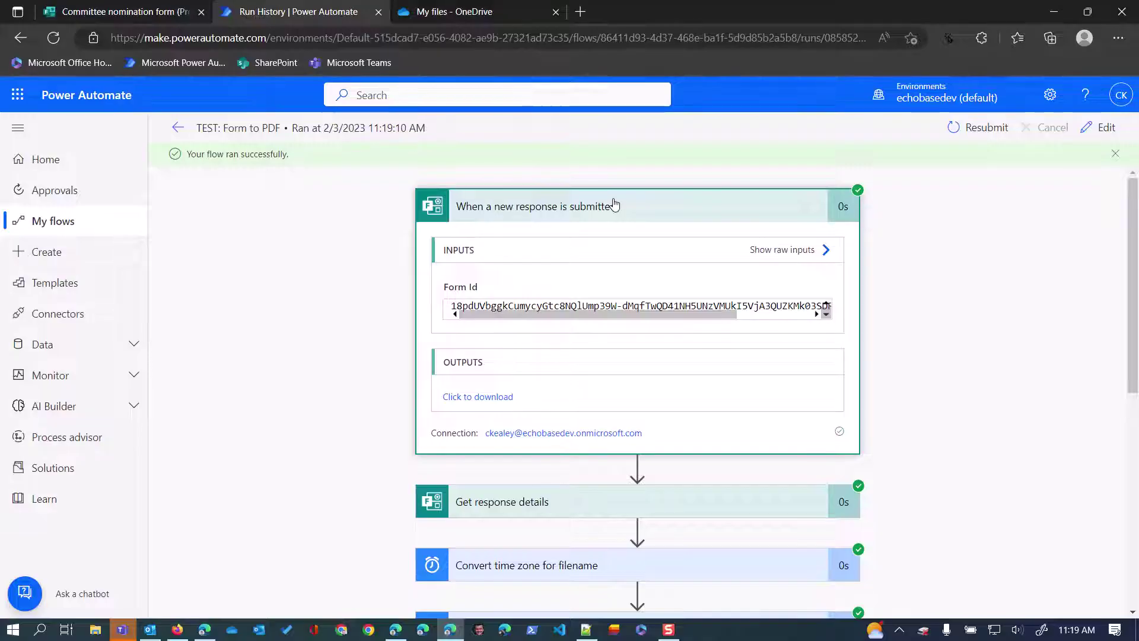
pyautogui.click(614, 204)
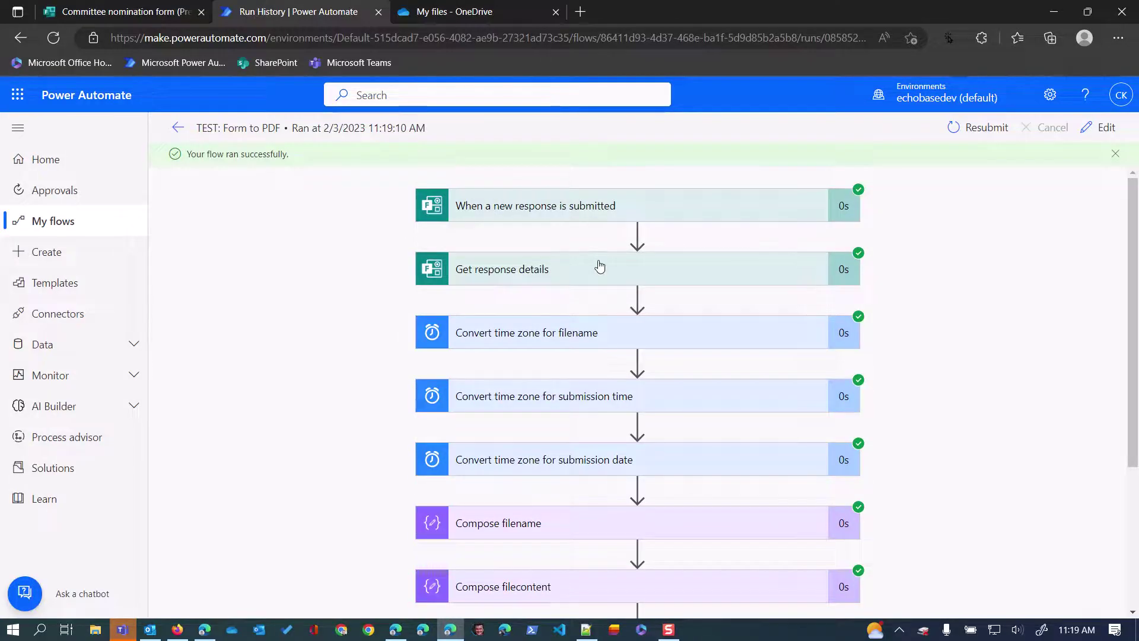
pyautogui.click(600, 268)
pyautogui.scroll(-4, 629, 320)
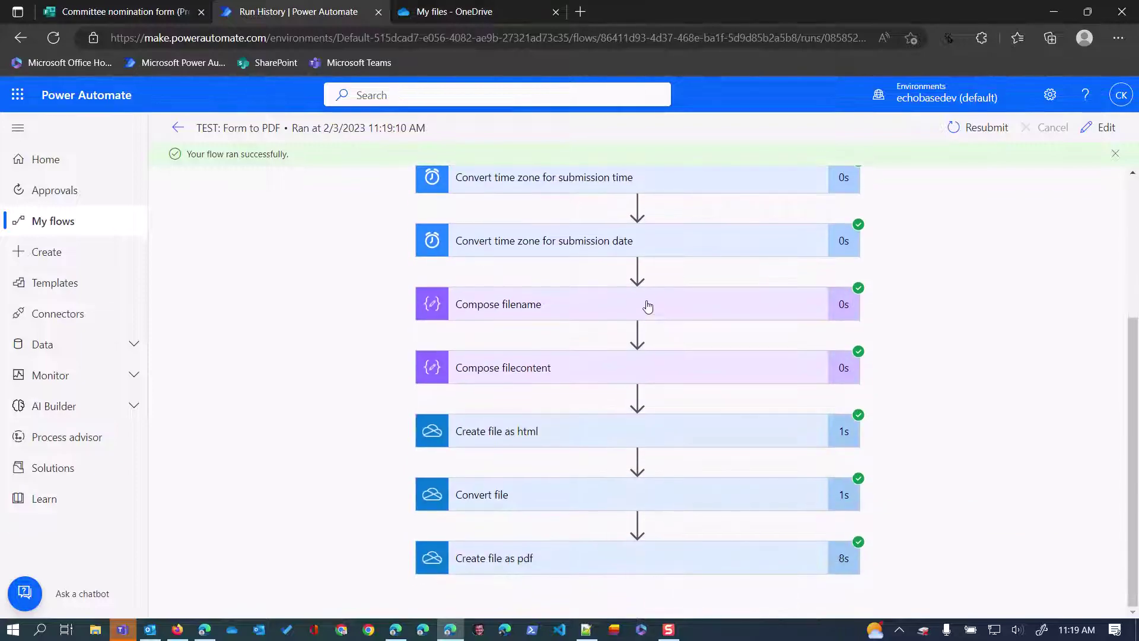
pyautogui.scroll(4, 647, 306)
pyautogui.scroll(-4, 649, 297)
pyautogui.scroll(4, 660, 283)
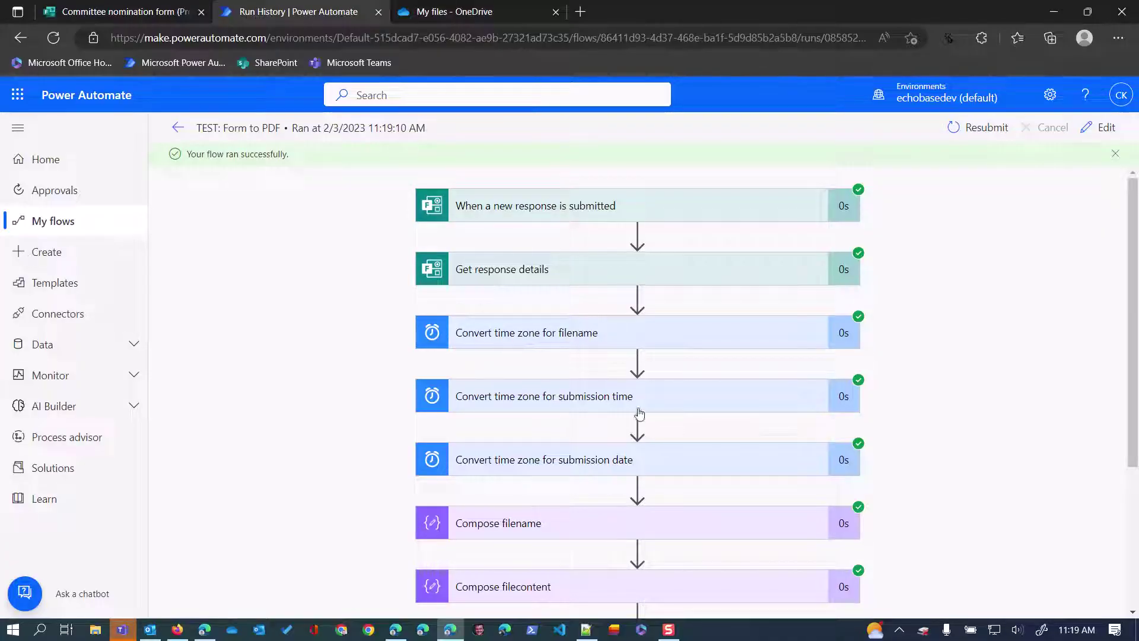
pyautogui.scroll(-3, 606, 463)
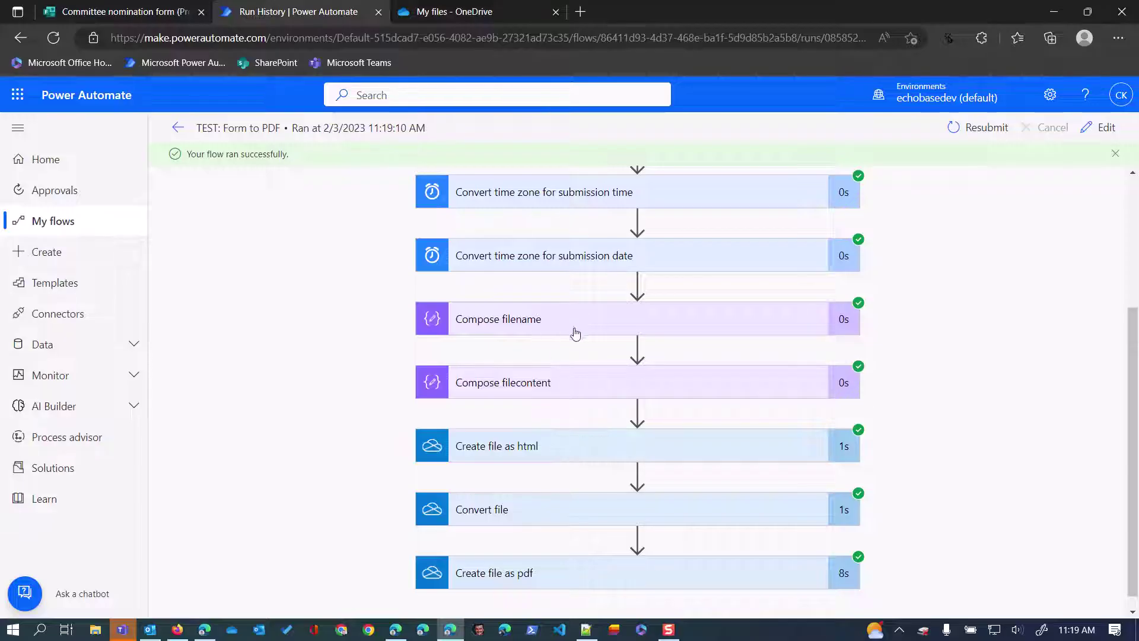
# Review the Compose filecontent HTML, Create file as html and Create file as pdf results.
pyautogui.click(554, 388)
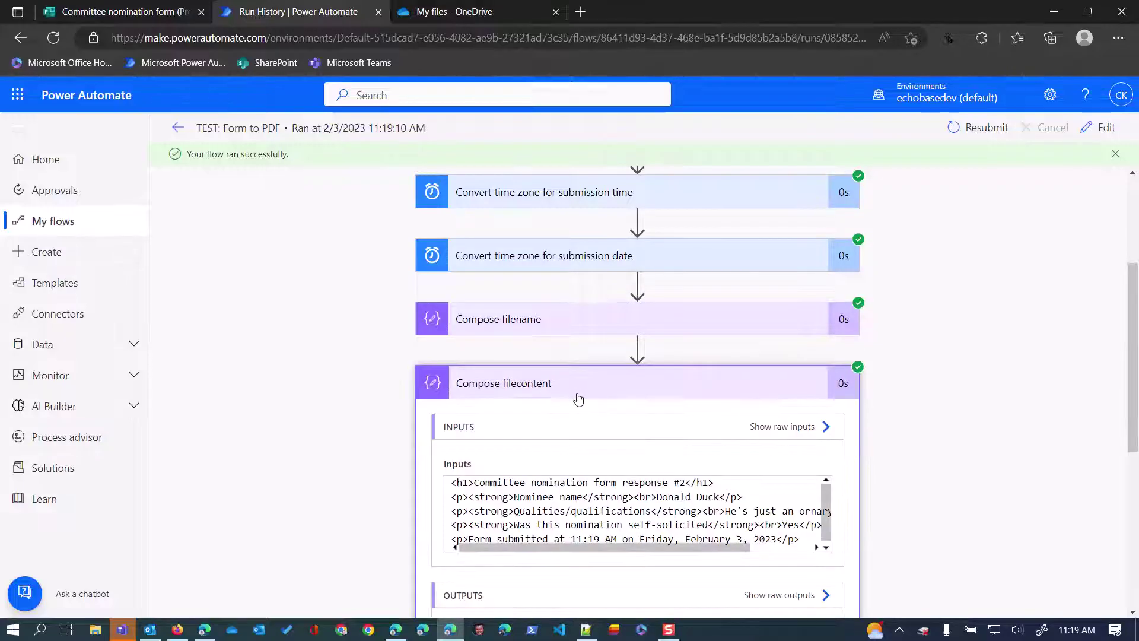
pyautogui.scroll(-2, 580, 399)
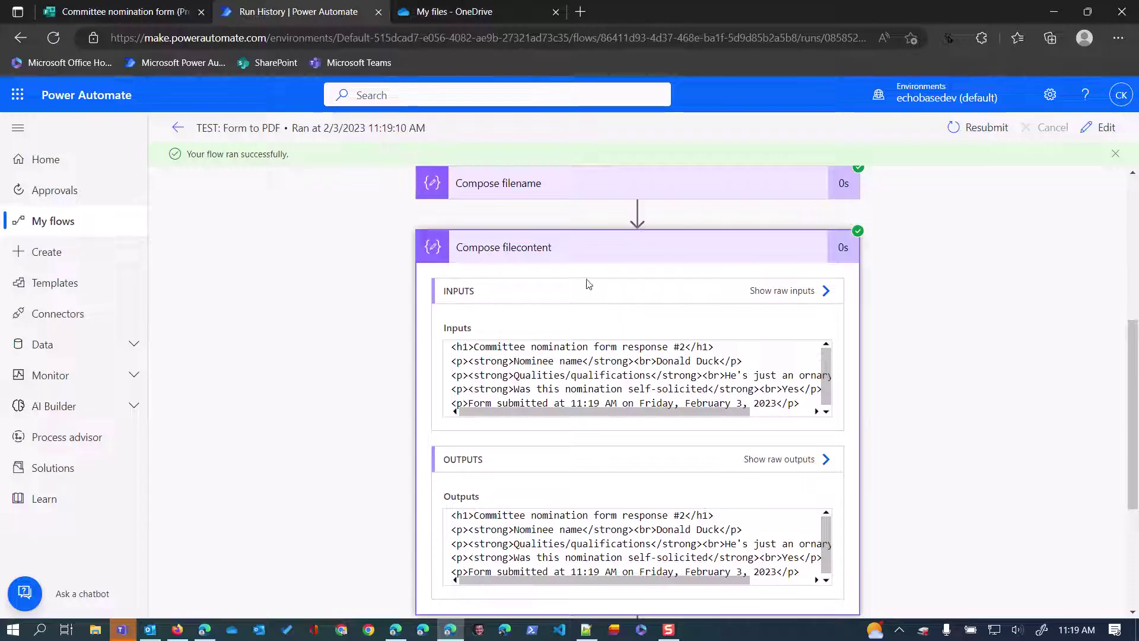
pyautogui.click(605, 248)
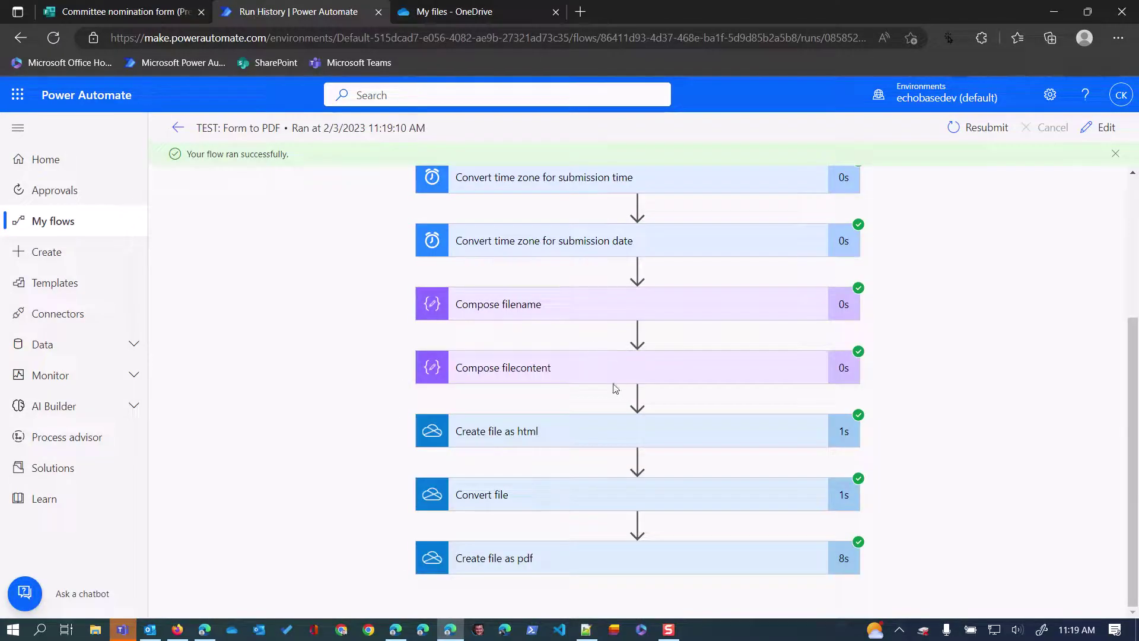
pyautogui.click(588, 430)
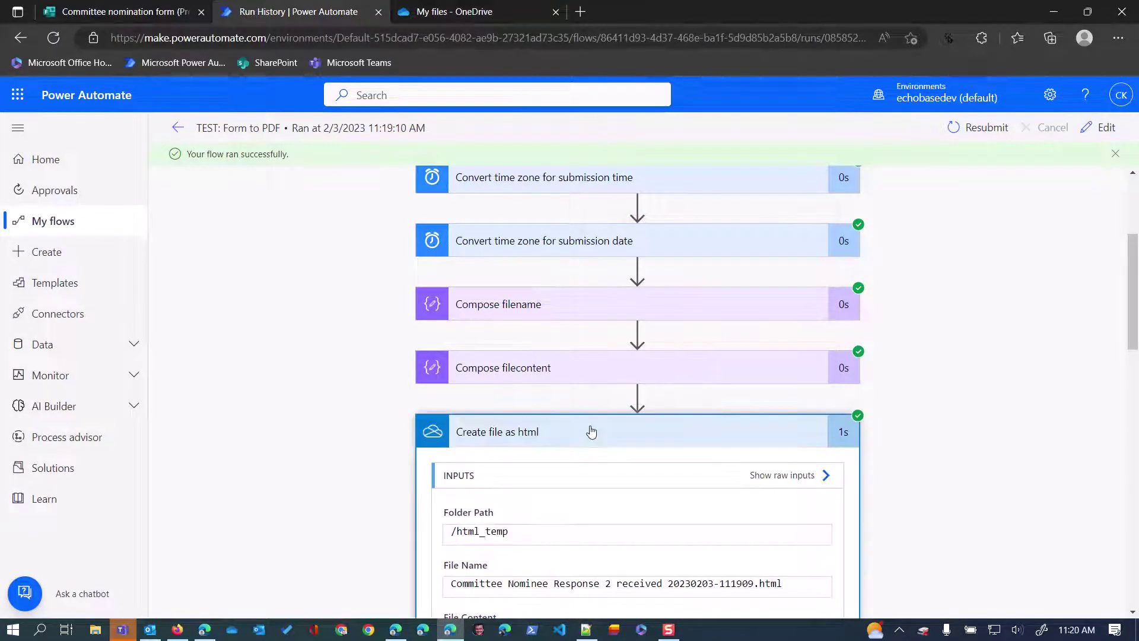
pyautogui.click(592, 431)
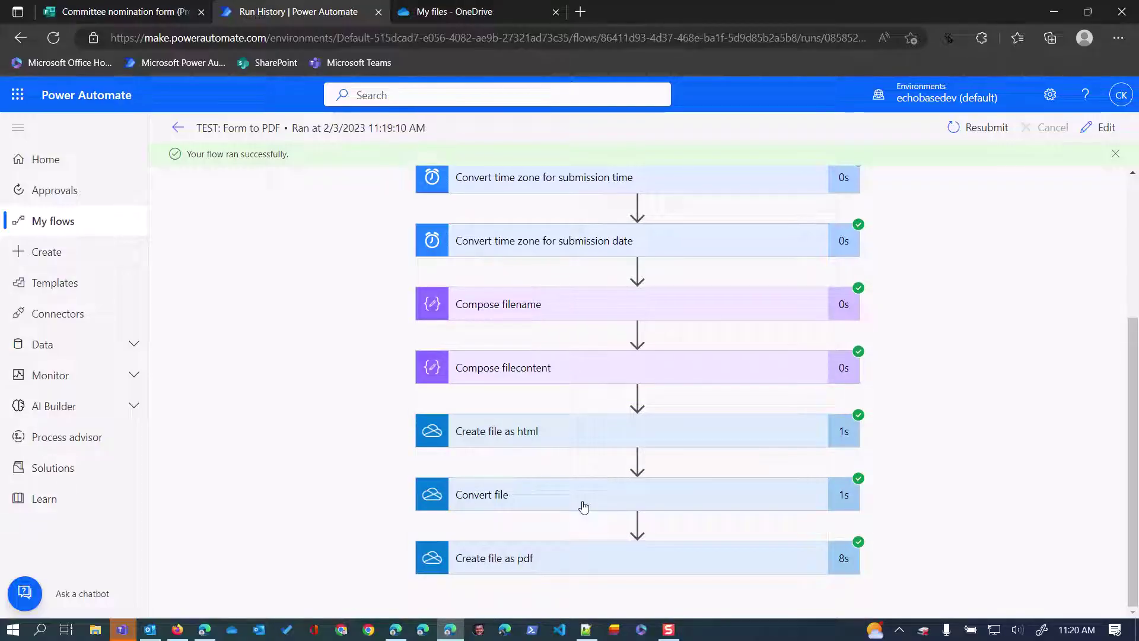
pyautogui.click(578, 556)
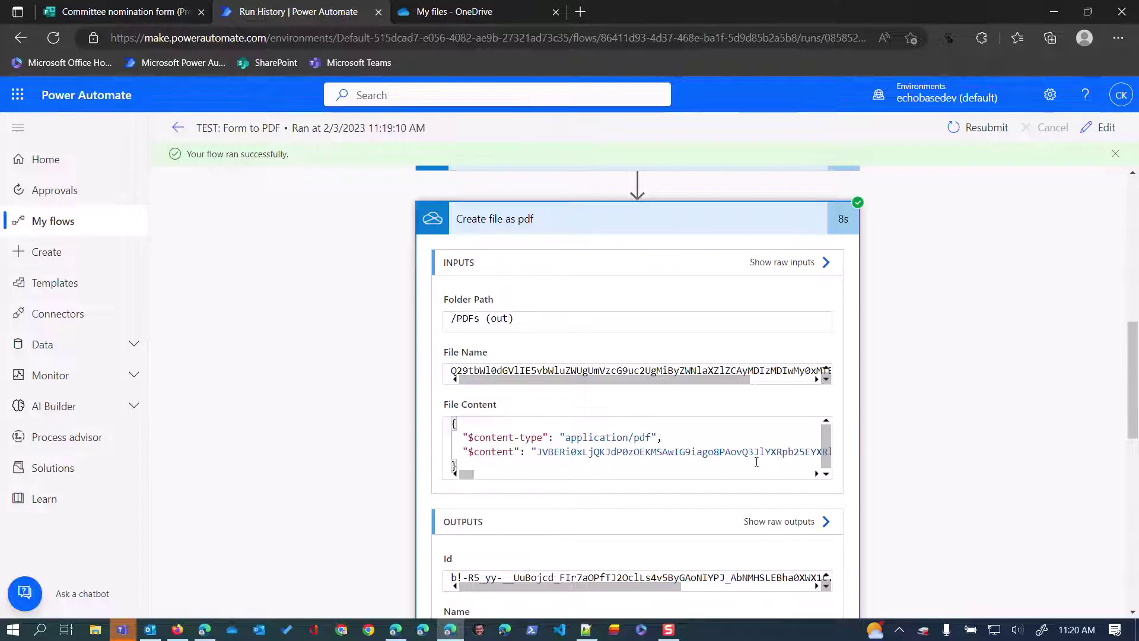
pyautogui.scroll(-1, 742, 333)
pyautogui.scroll(1, 795, 366)
pyautogui.click(677, 222)
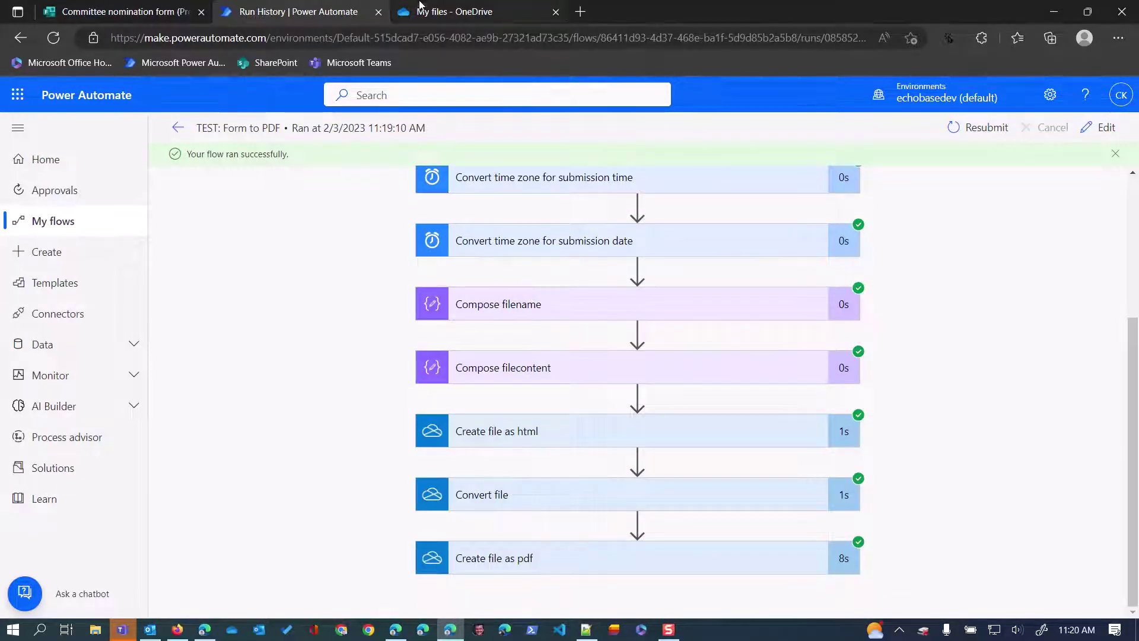
pyautogui.click(442, 14)
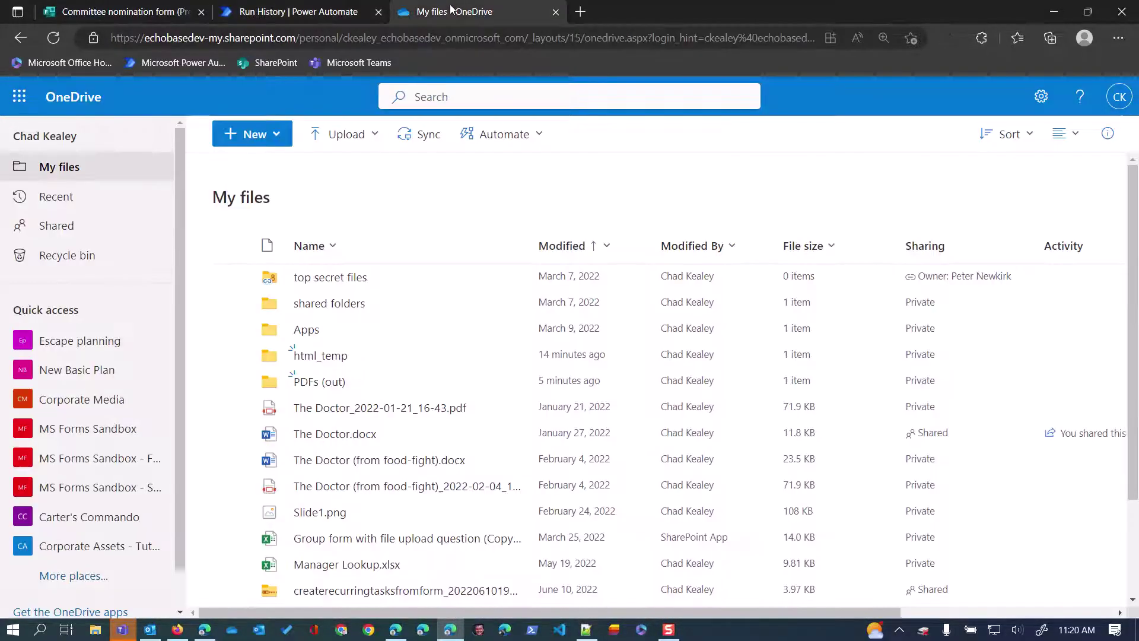
pyautogui.click(309, 355)
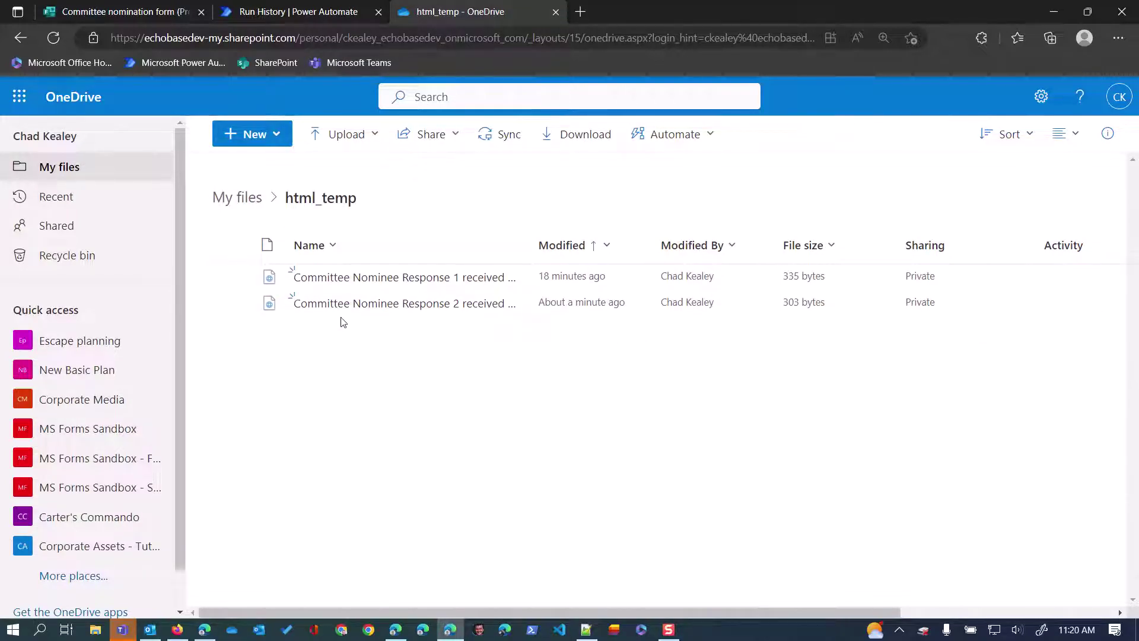
pyautogui.moveTo(369, 303)
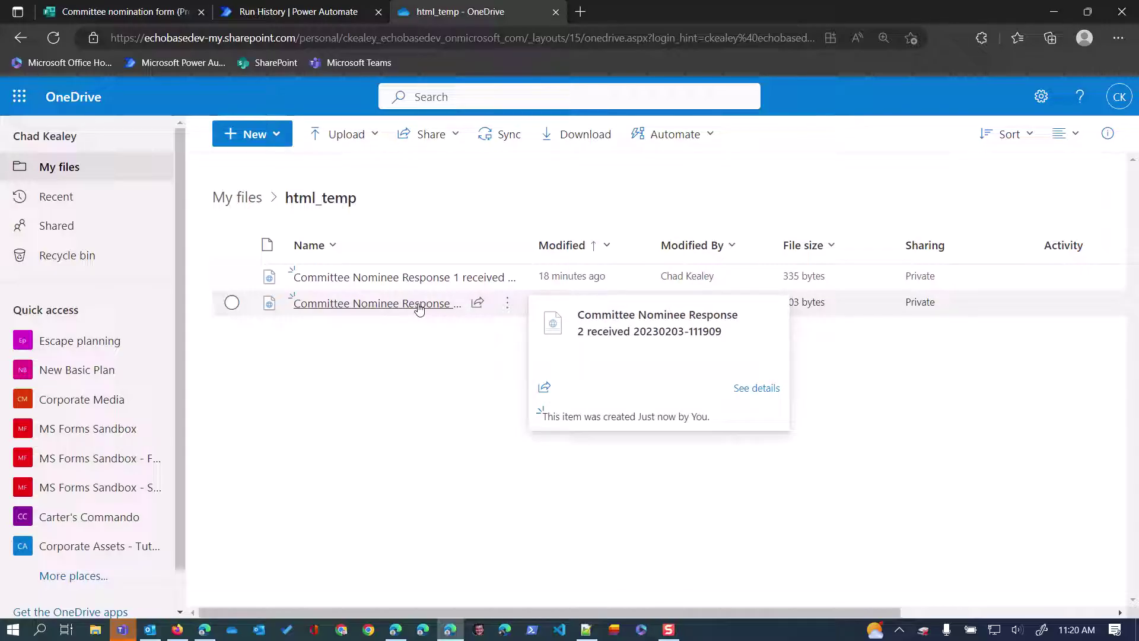
pyautogui.click(420, 305)
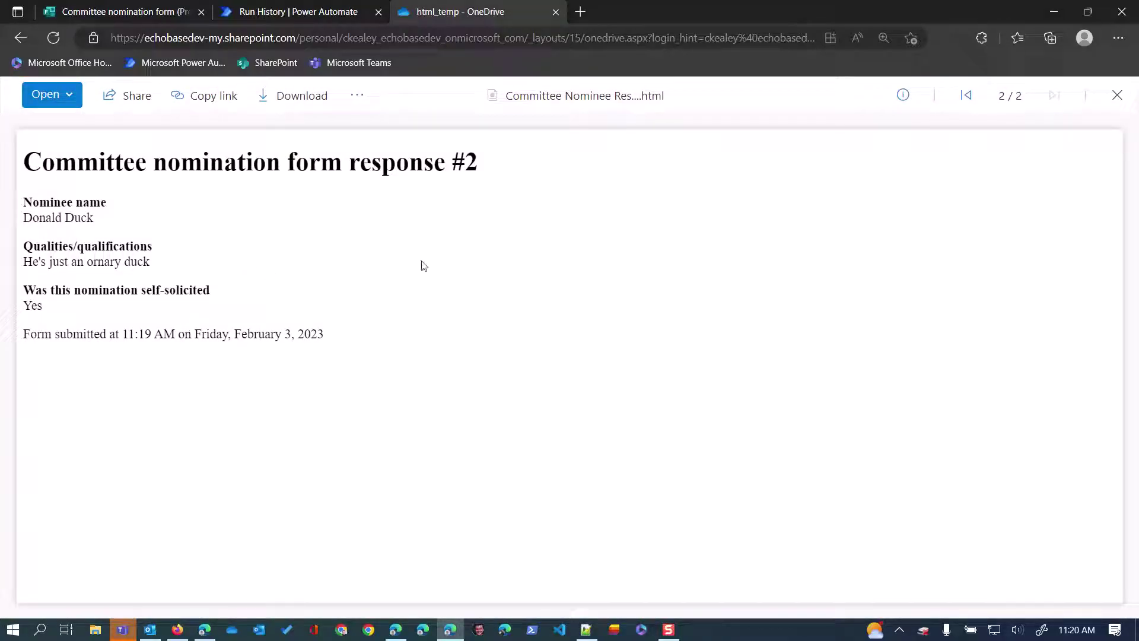
pyautogui.click(1117, 95)
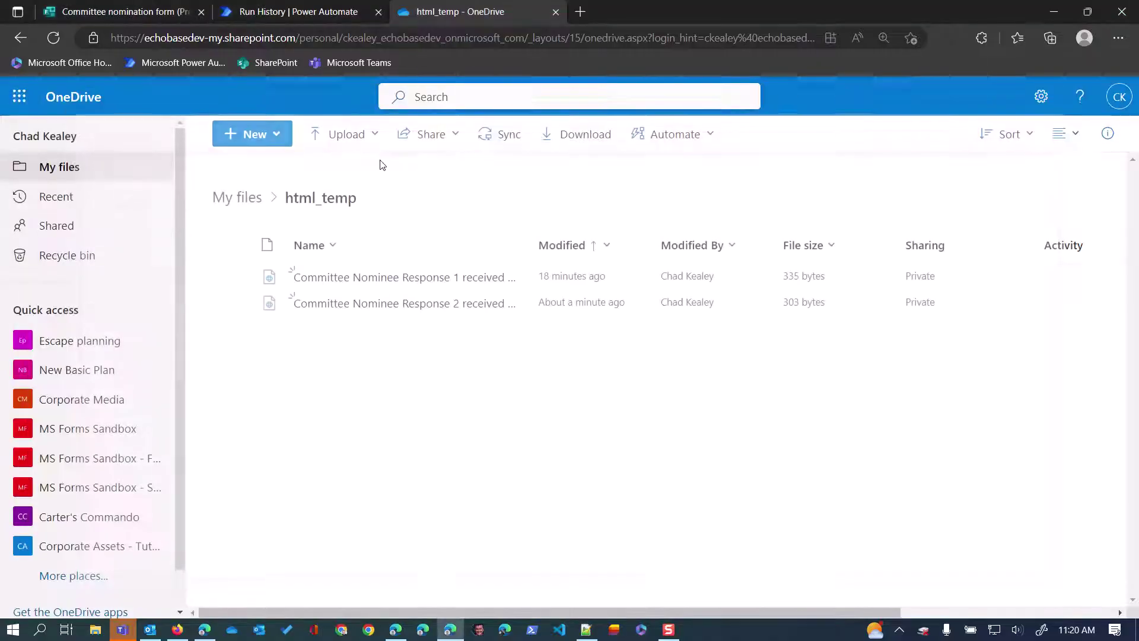
pyautogui.click(245, 198)
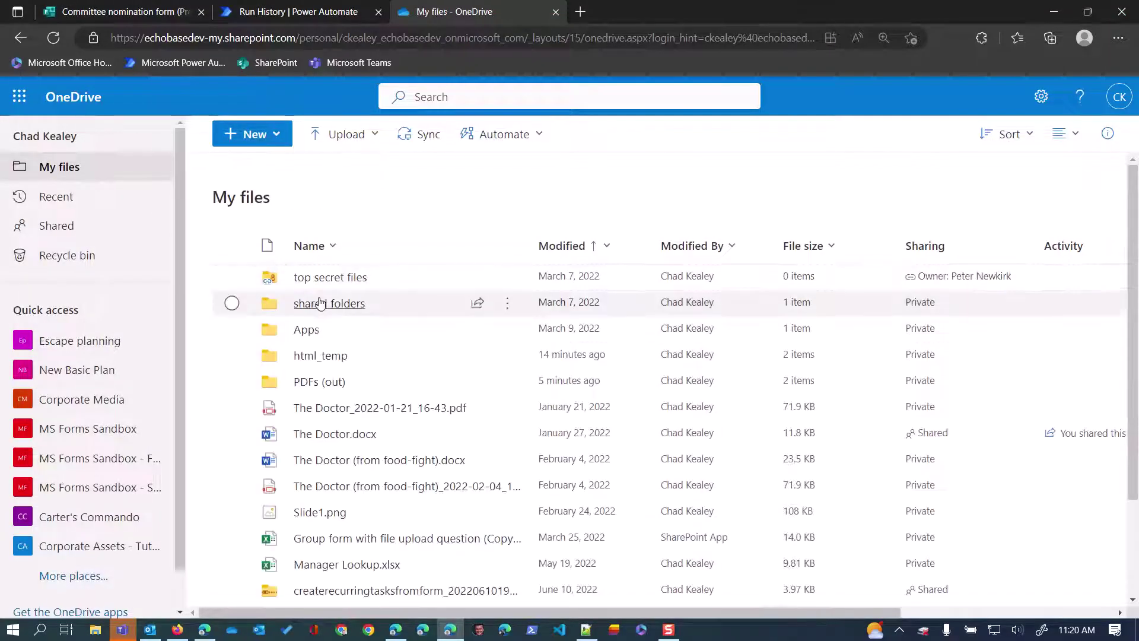
pyautogui.click(307, 386)
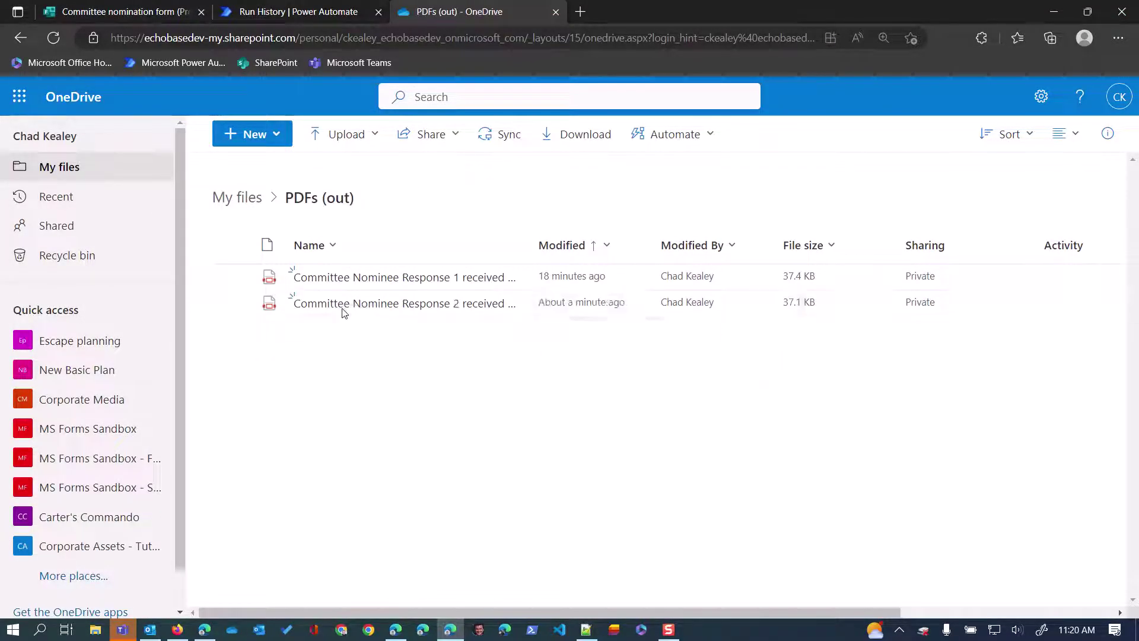
# Preview the Response 2 PDF in PDFs (out), then open the flow for editing.
pyautogui.click(343, 311)
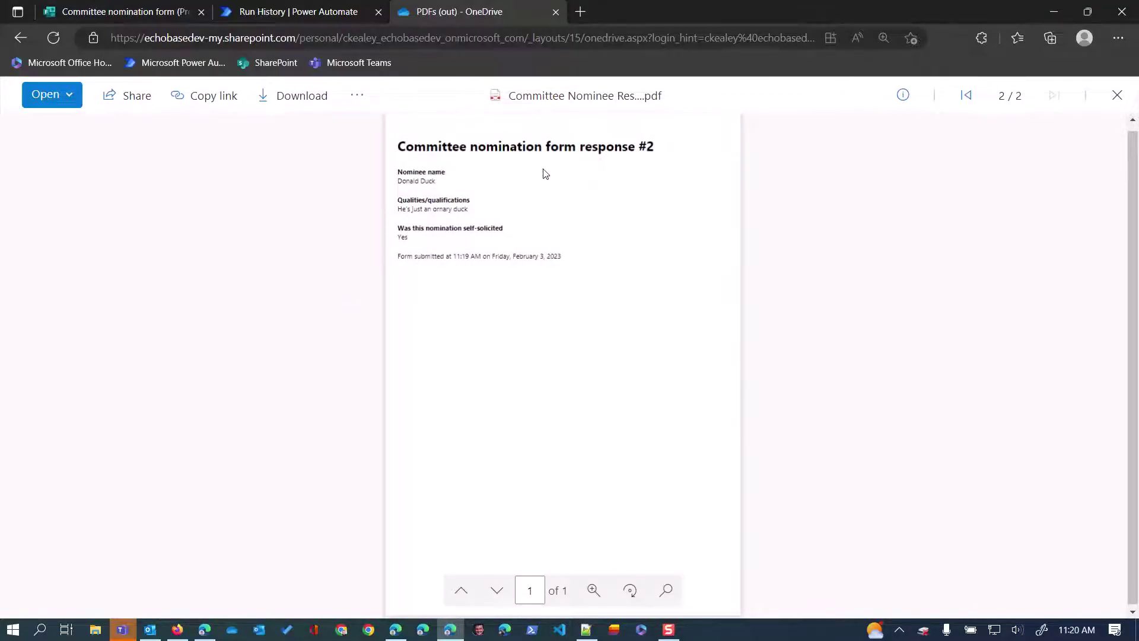
pyautogui.moveTo(573, 255); pyautogui.dragTo(398, 153)
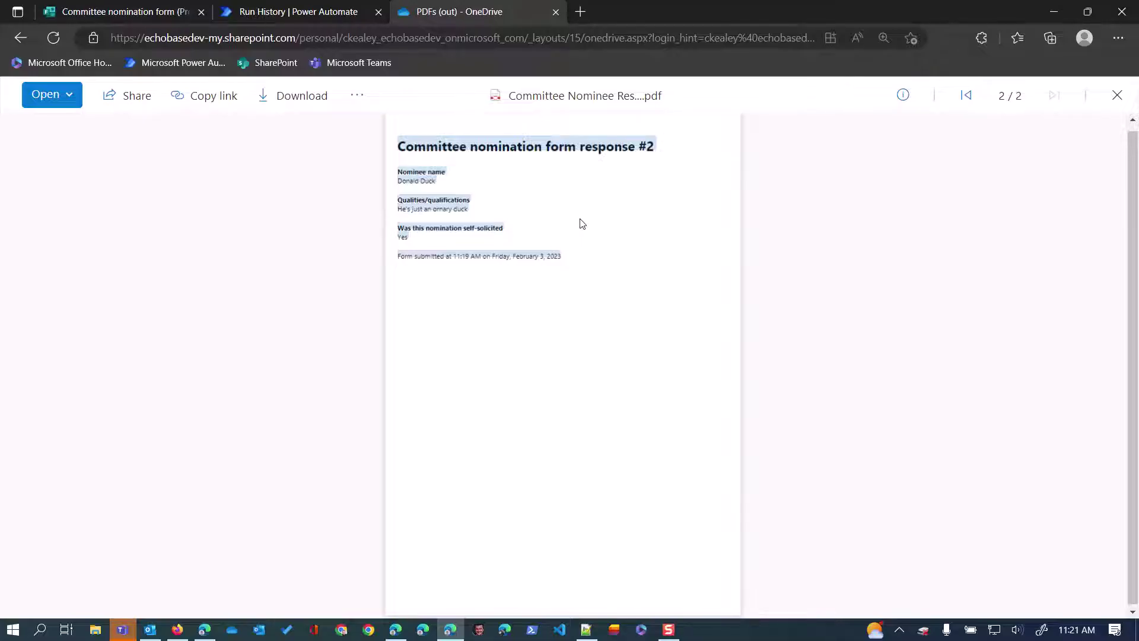
pyautogui.click(1118, 96)
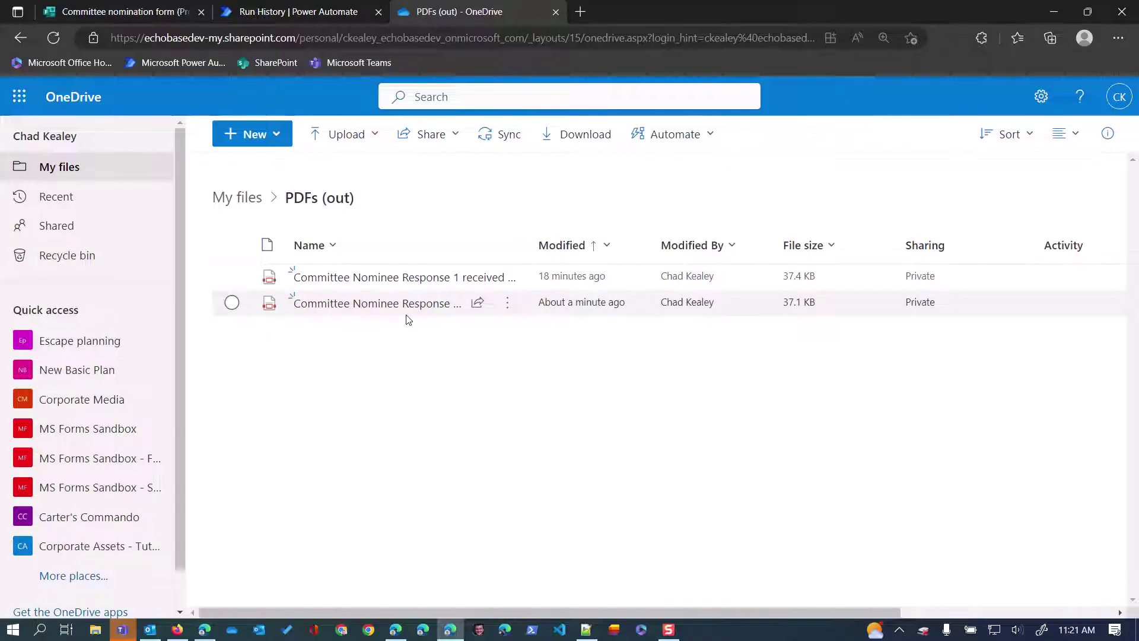
pyautogui.click(302, 10)
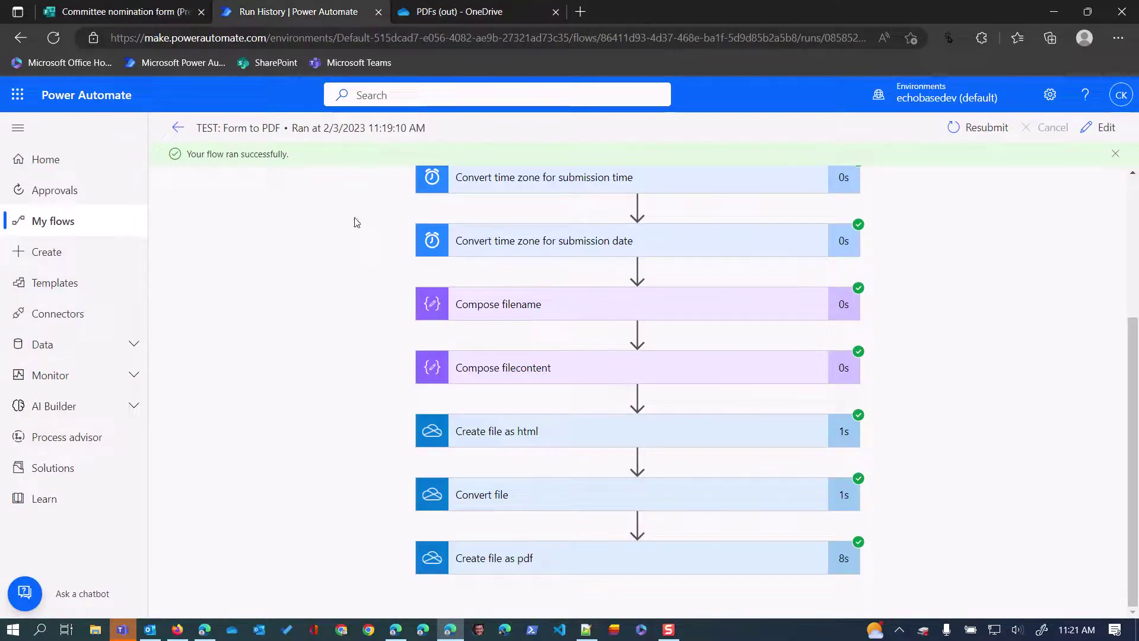
pyautogui.click(1092, 127)
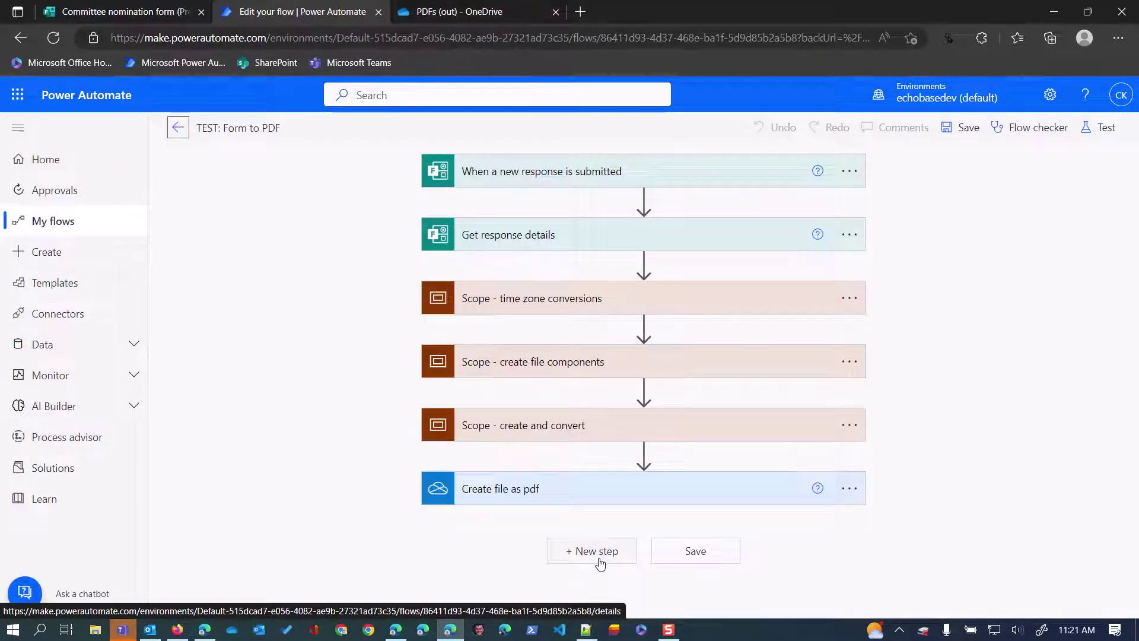
# Add a OneDrive Delete file action after Create file as pdf.
pyautogui.click(593, 551)
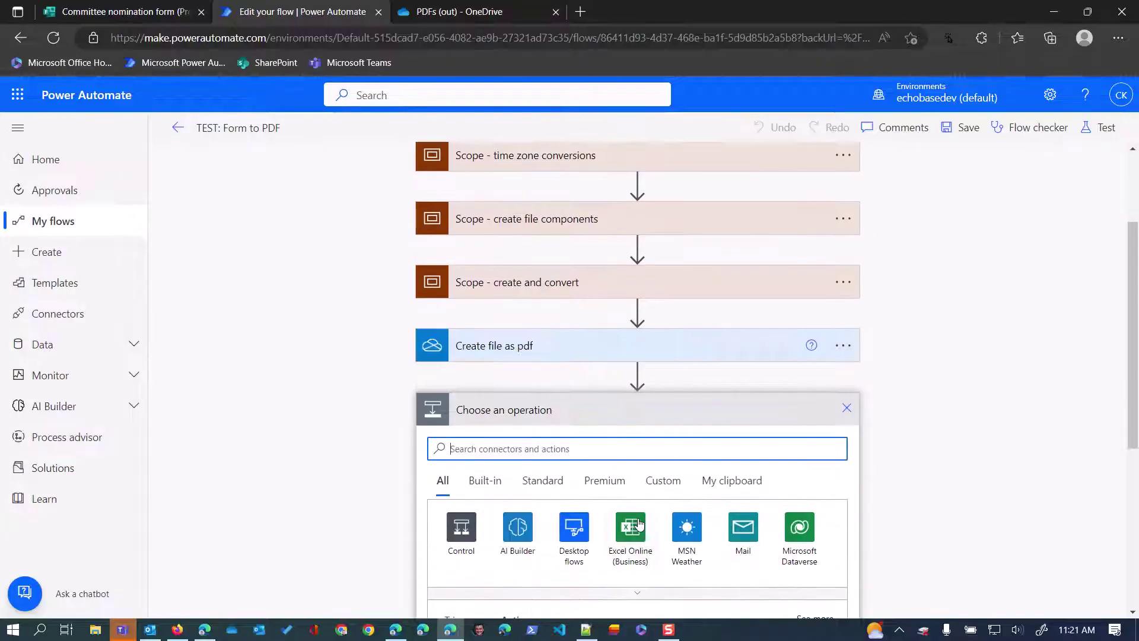
pyautogui.write('de;')
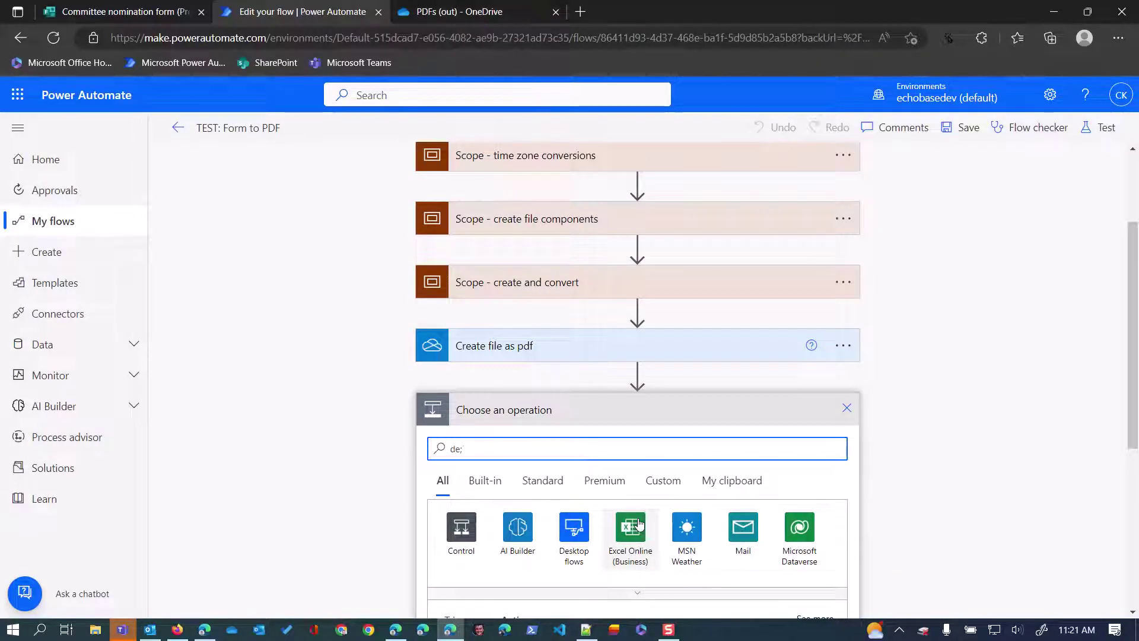
pyautogui.write('lewlete')
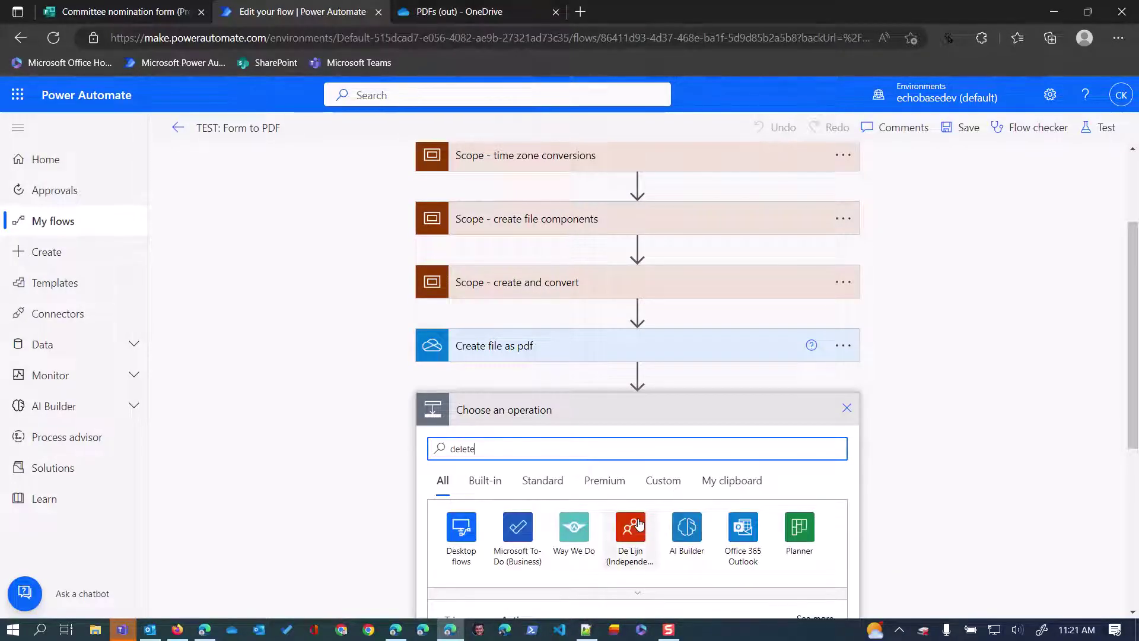
pyautogui.scroll(-2, 617, 515)
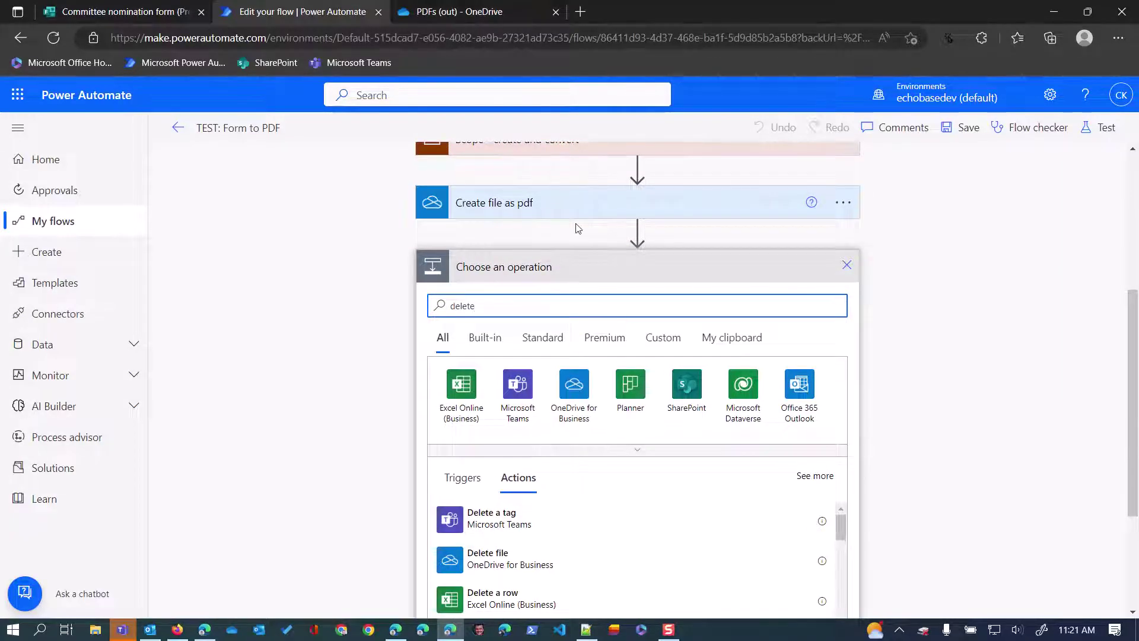
pyautogui.click(496, 568)
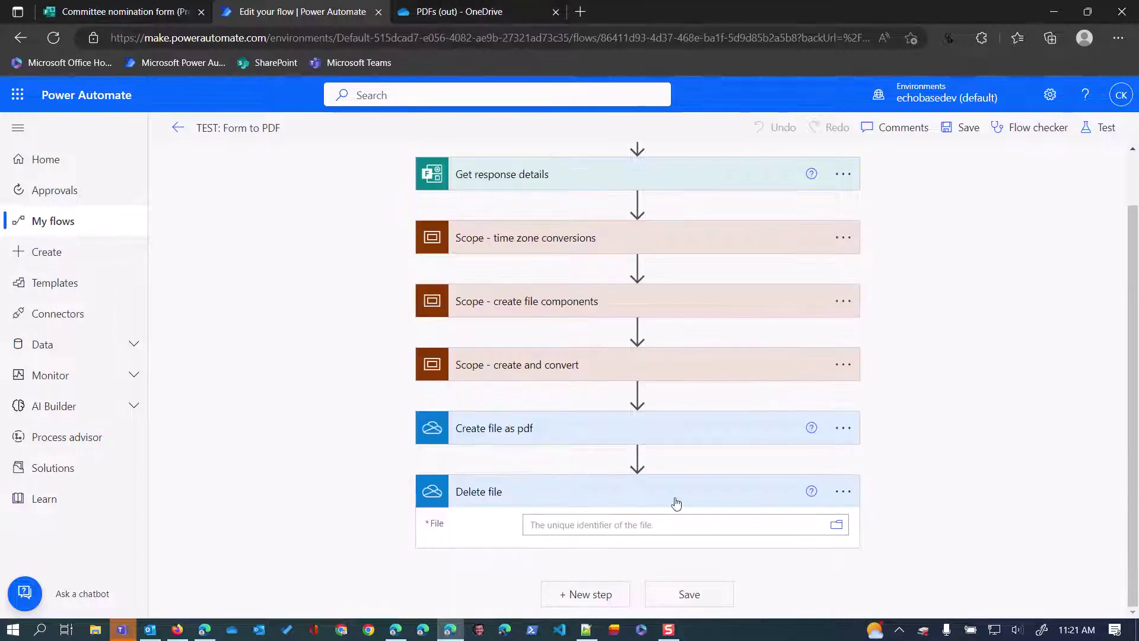
# Set Delete file's File to the Id from Create file as html and save.
pyautogui.click(723, 523)
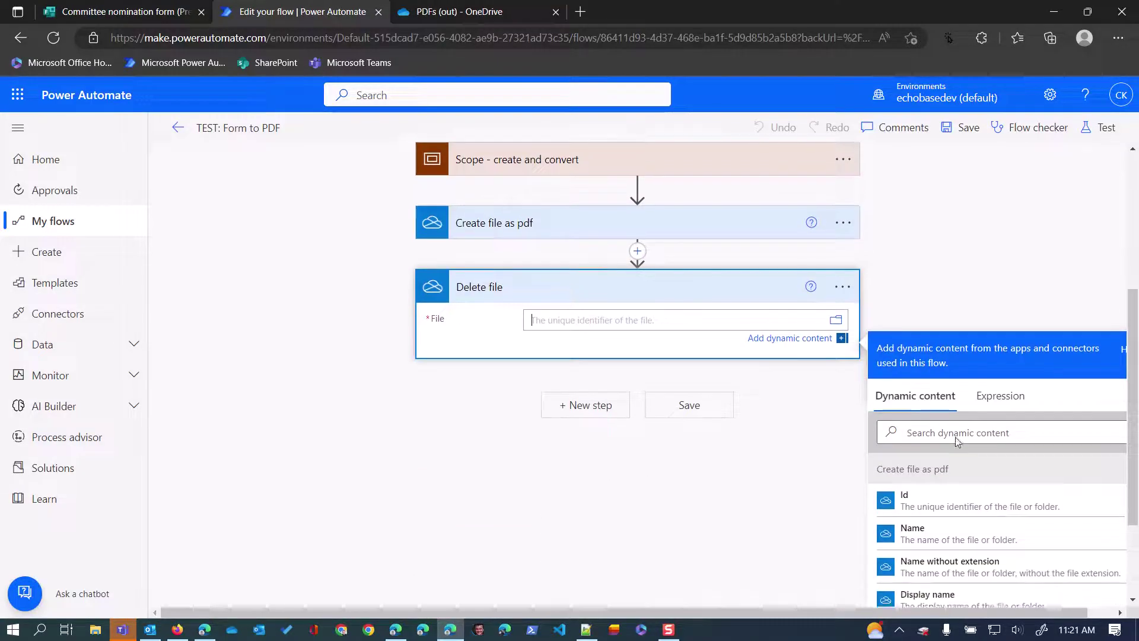
pyautogui.scroll(-1, 908, 488)
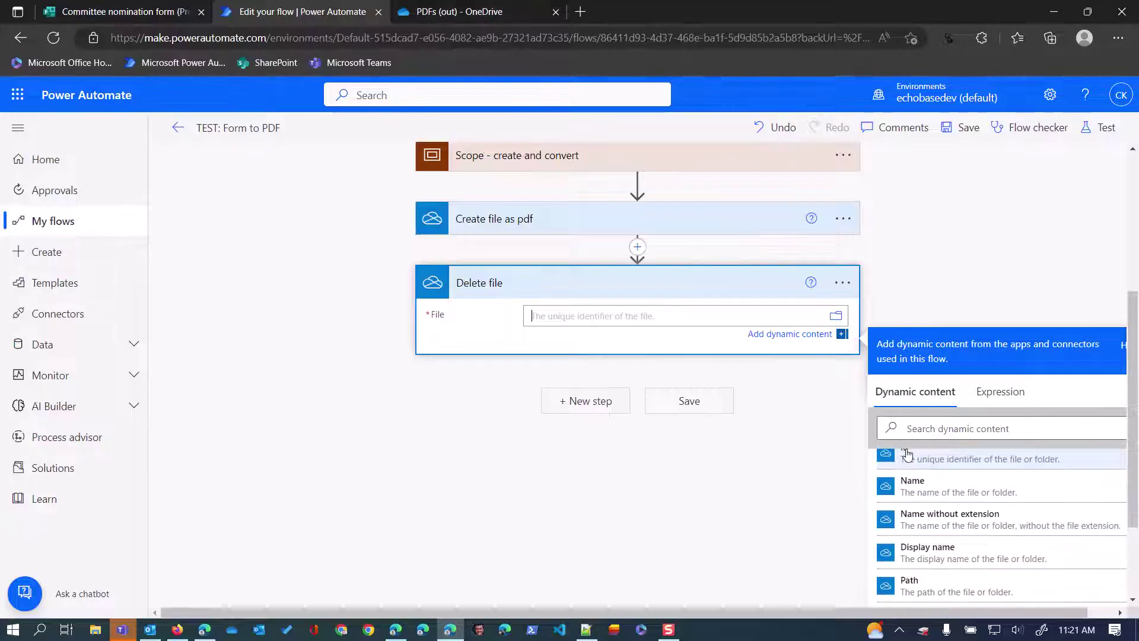
pyautogui.click(916, 428)
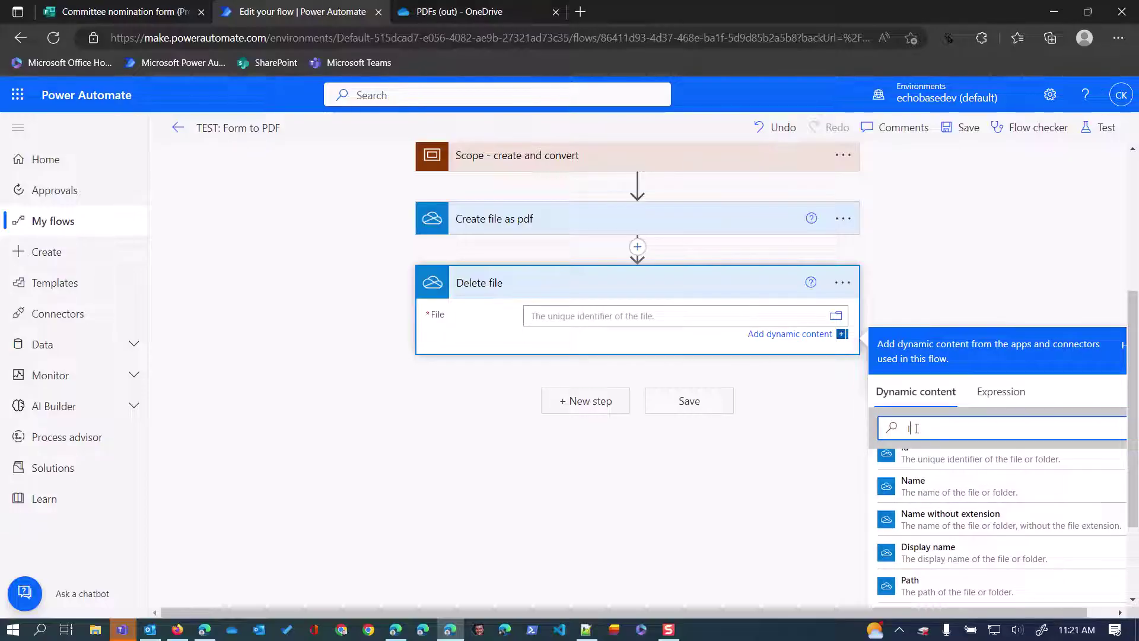
pyautogui.write('Id')
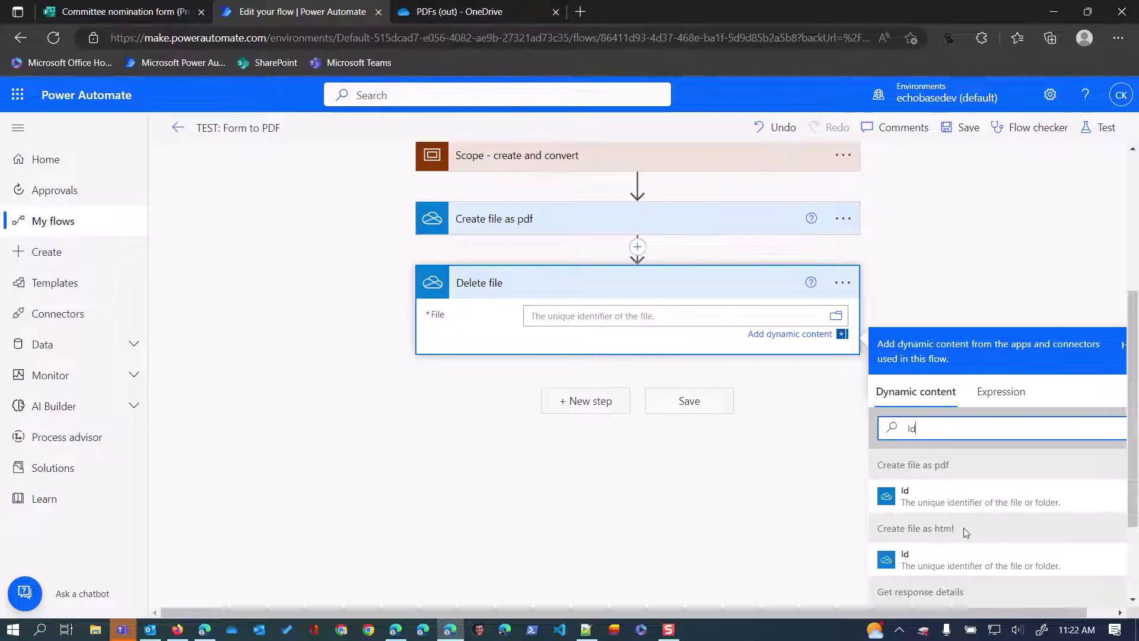
pyautogui.click(924, 557)
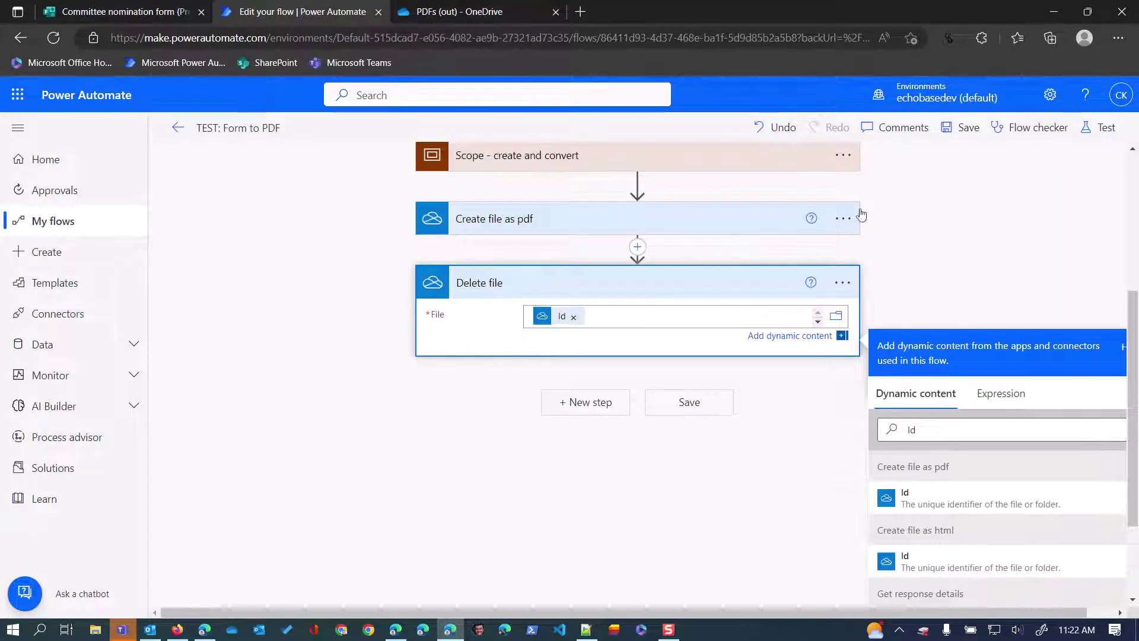
pyautogui.click(960, 129)
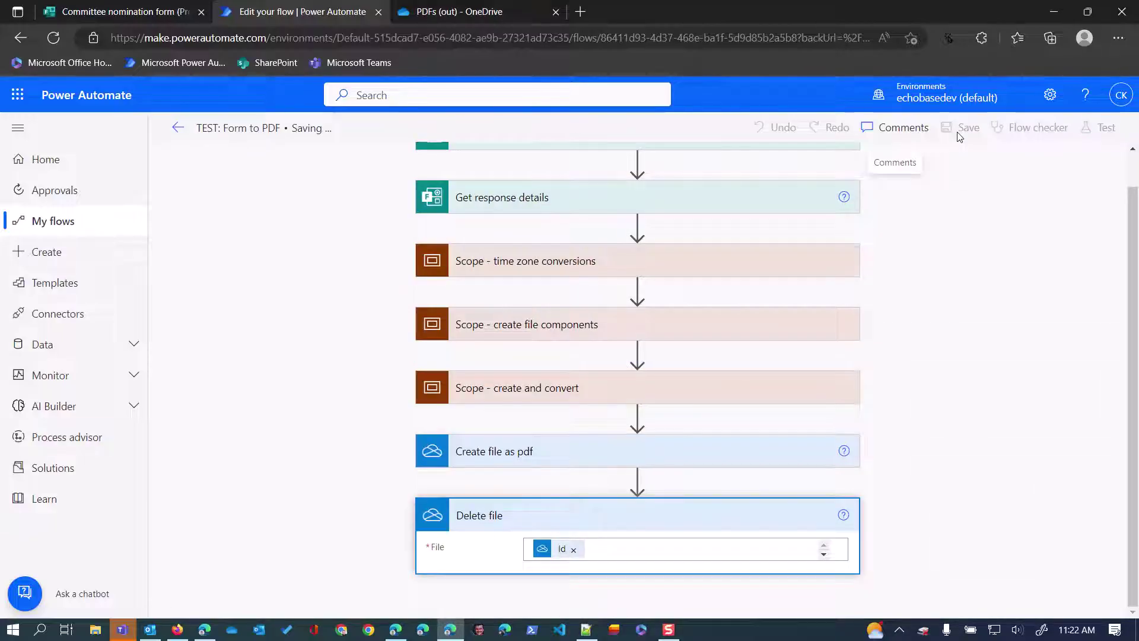
# Submit another nomination with qualities 'He wouldn't tell a lie!' and No to question 3.
pyautogui.click(128, 12)
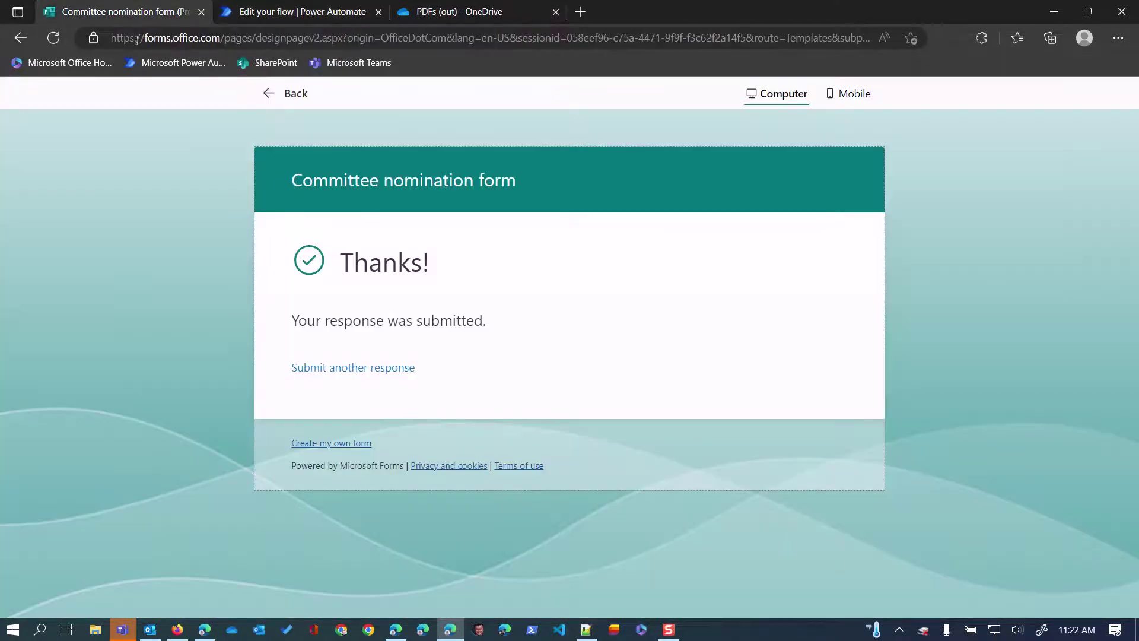
pyautogui.click(356, 366)
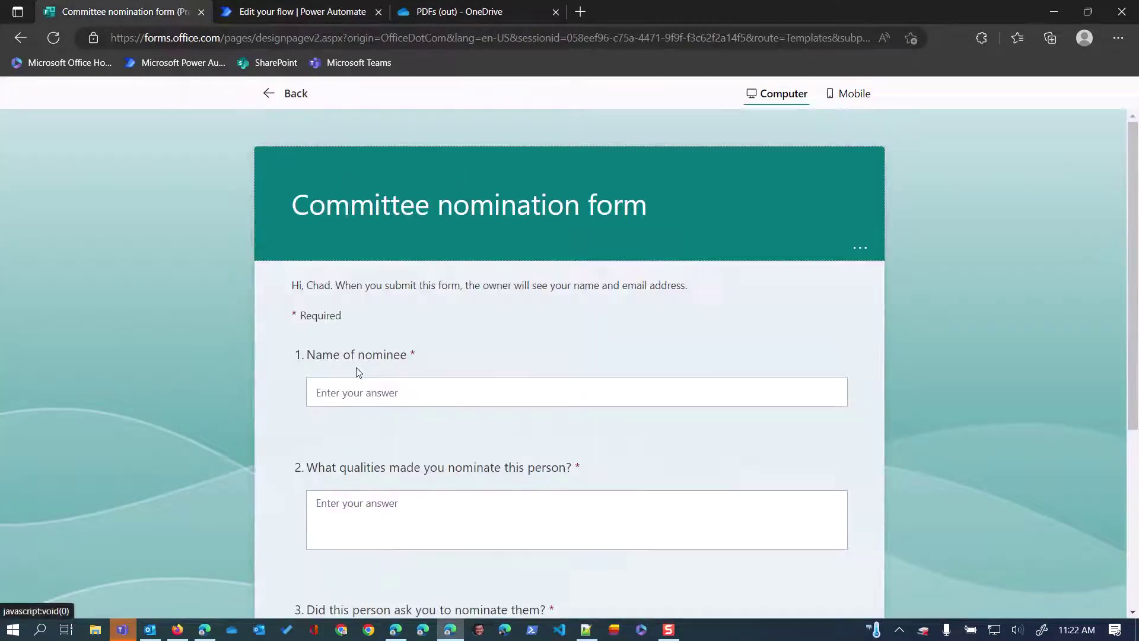
pyautogui.click(403, 383)
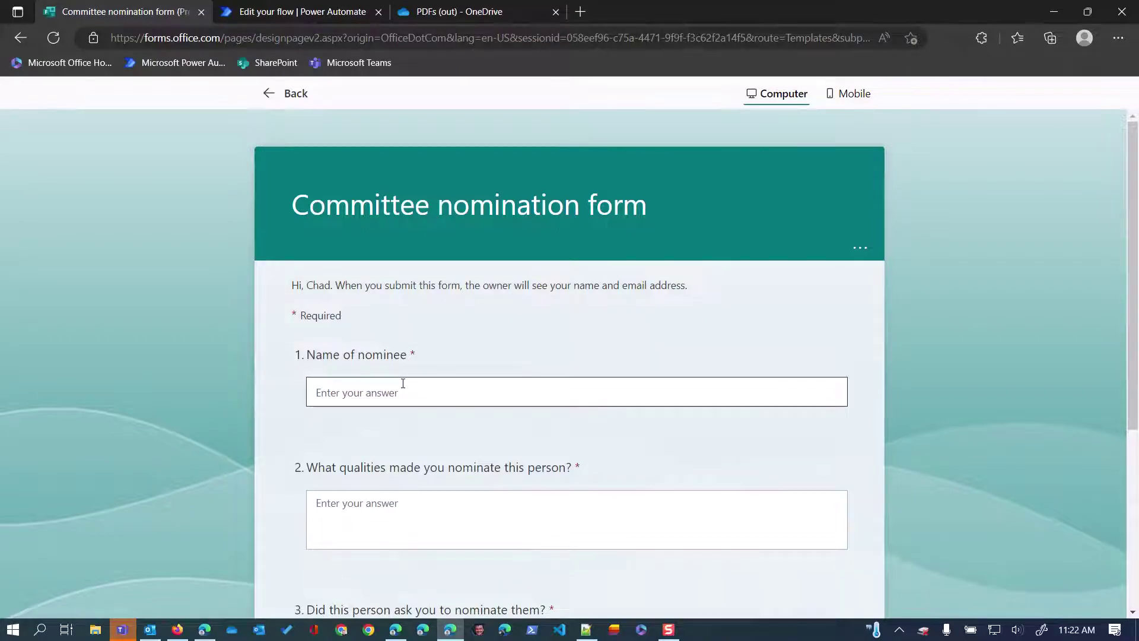
pyautogui.write('George Washington')
pyautogui.click(413, 519)
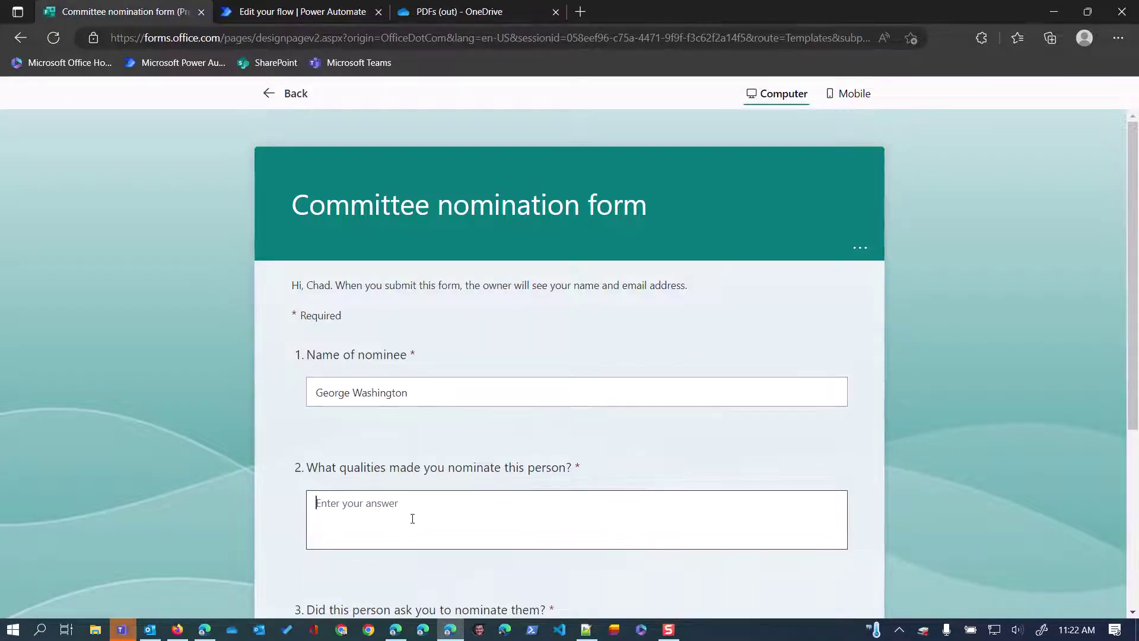
pyautogui.write("He wouldn't tell a lie!")
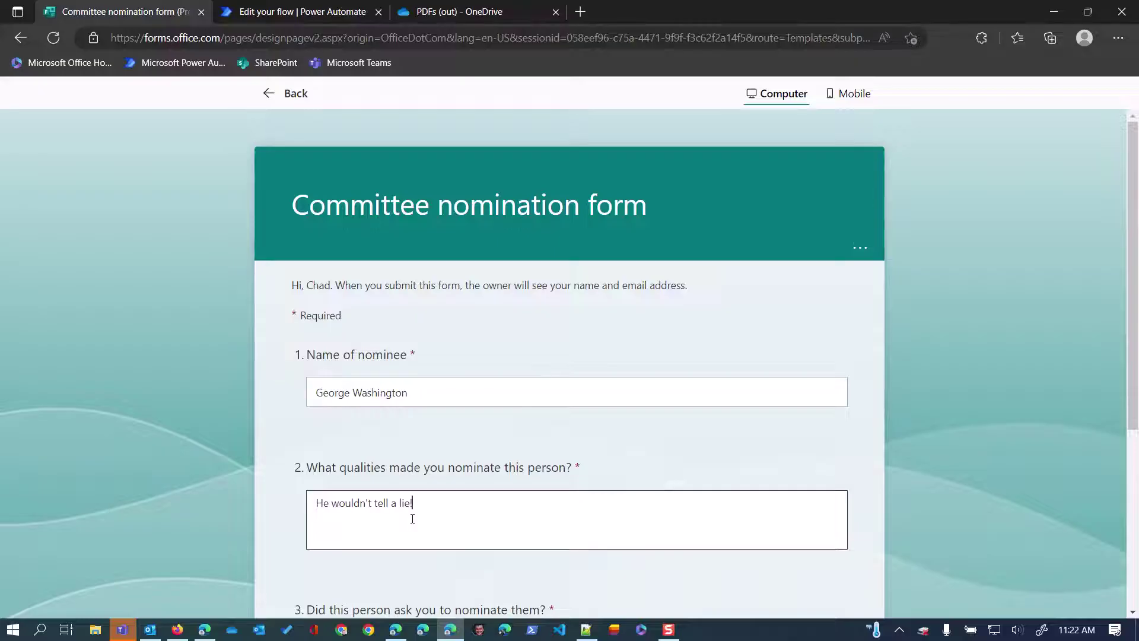
pyautogui.scroll(-3, 412, 519)
pyautogui.click(316, 523)
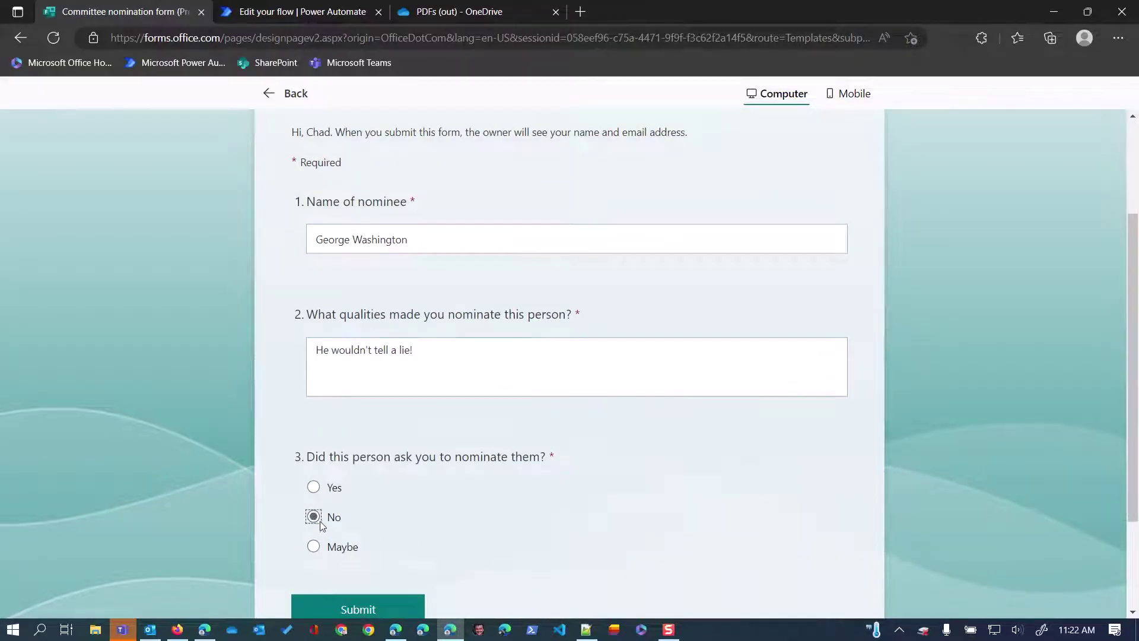
pyautogui.click(368, 614)
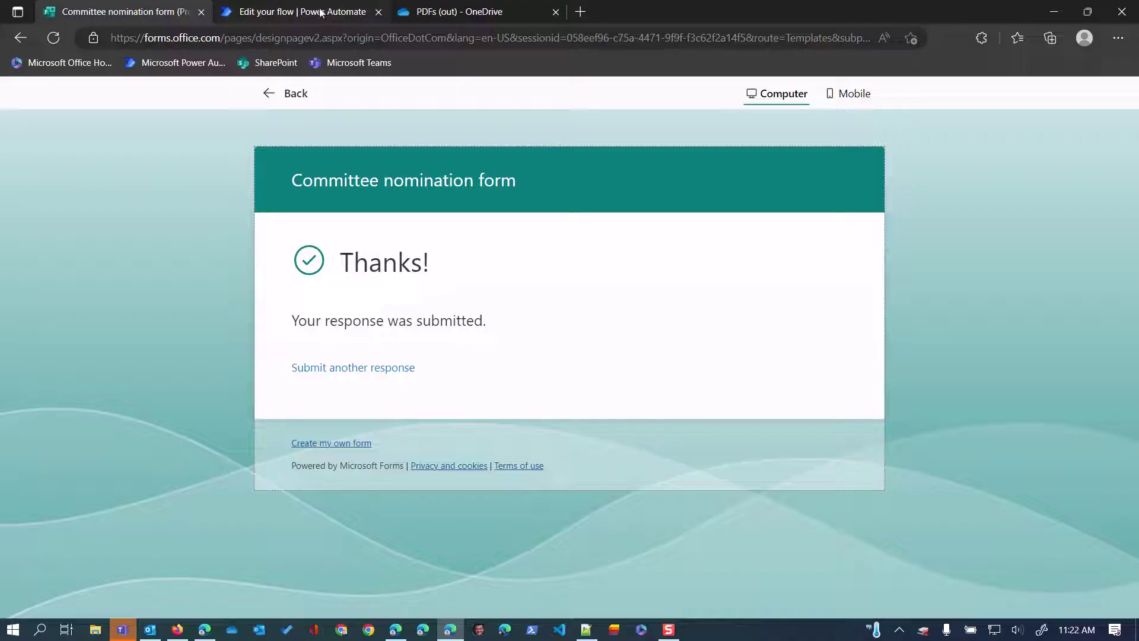
# Refresh OneDrive and open html_temp to see if the temporary HTML files remain.
pyautogui.hotkey('ctrl', '3')
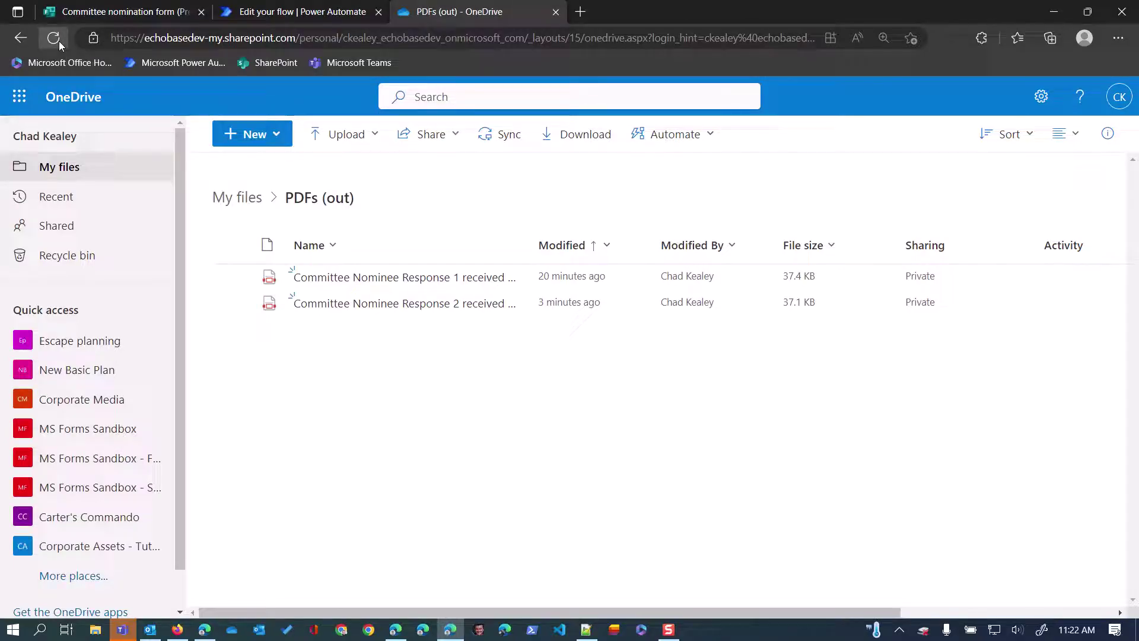
pyautogui.click(59, 41)
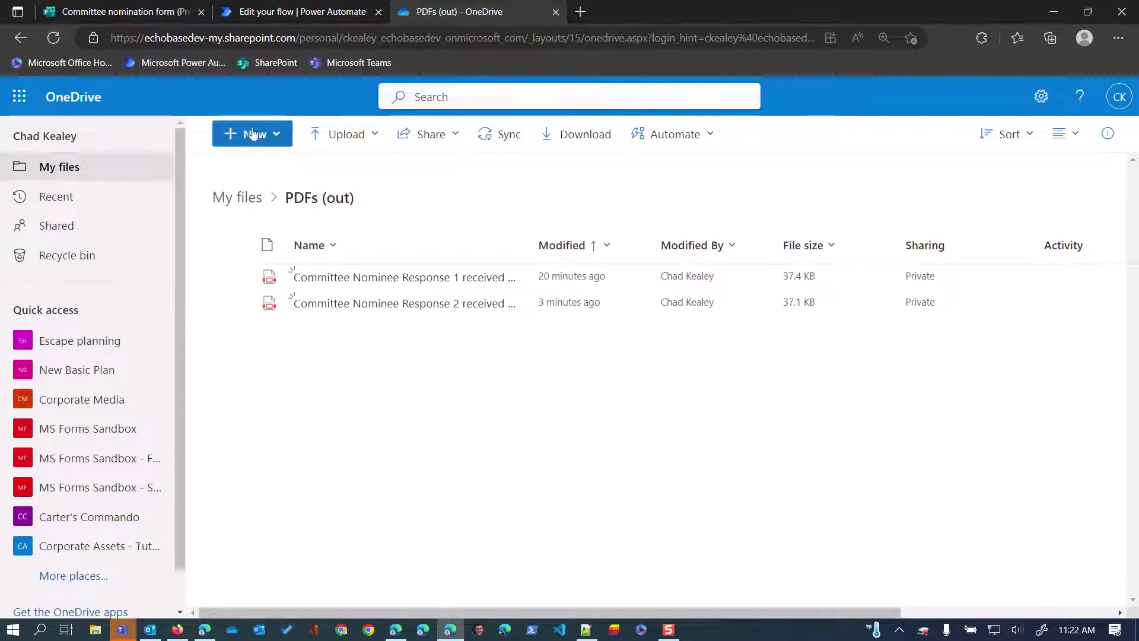
pyautogui.click(248, 203)
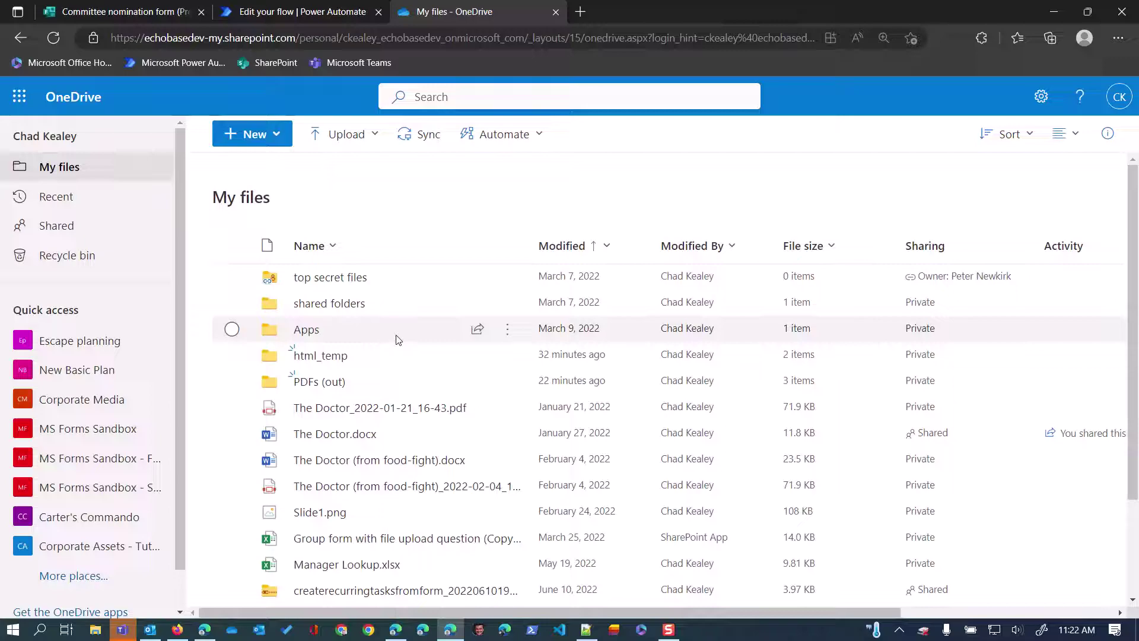
pyautogui.click(324, 357)
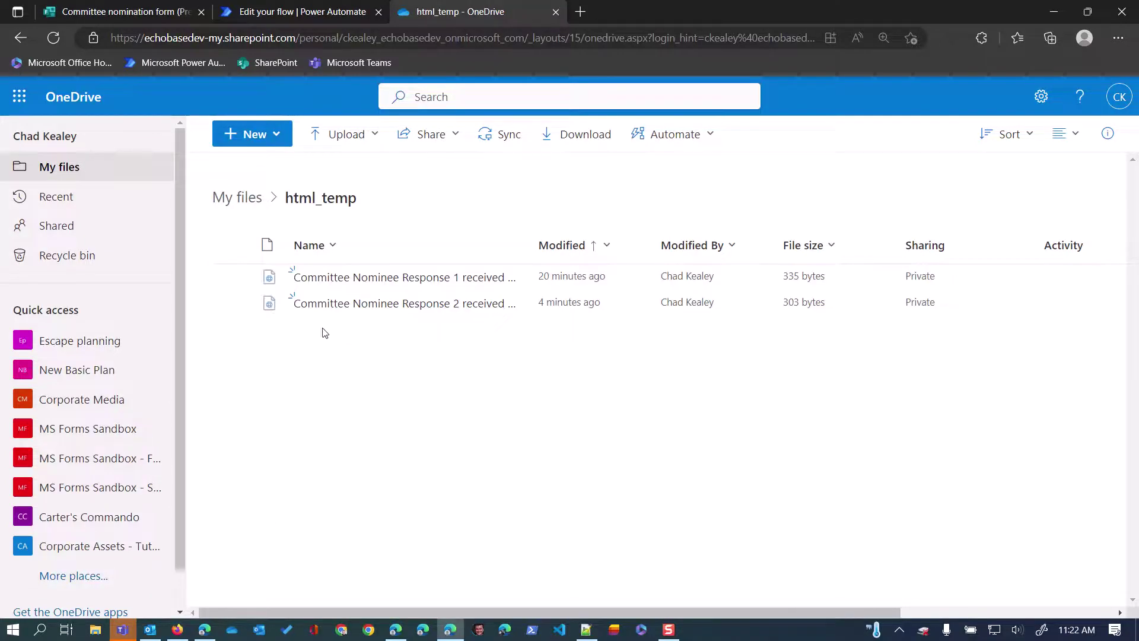
pyautogui.click(59, 39)
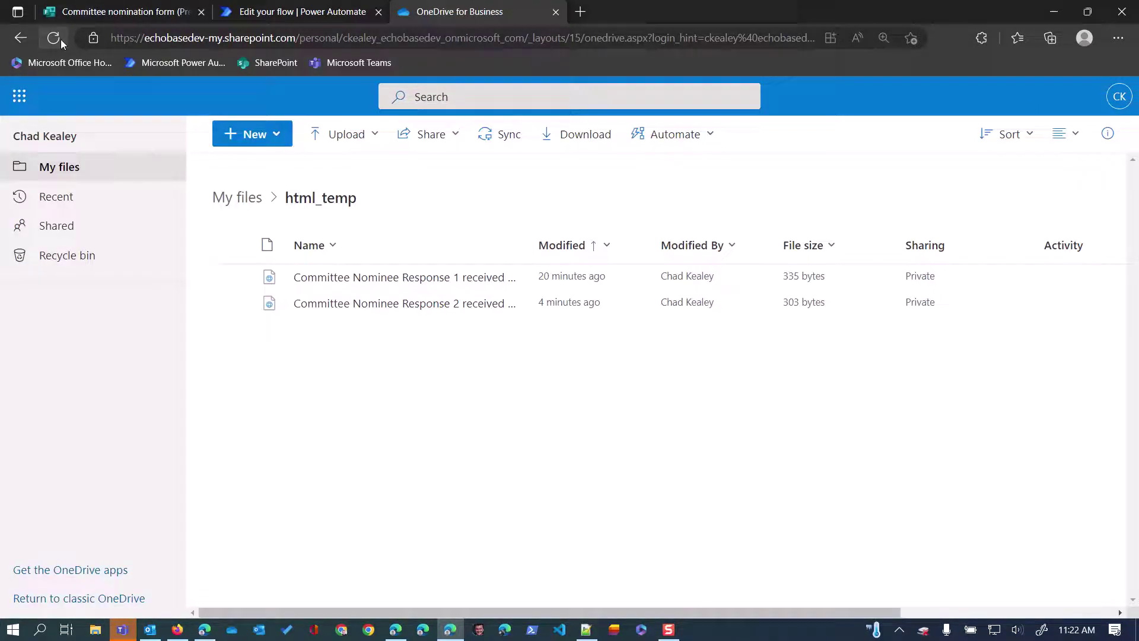
pyautogui.click(330, 12)
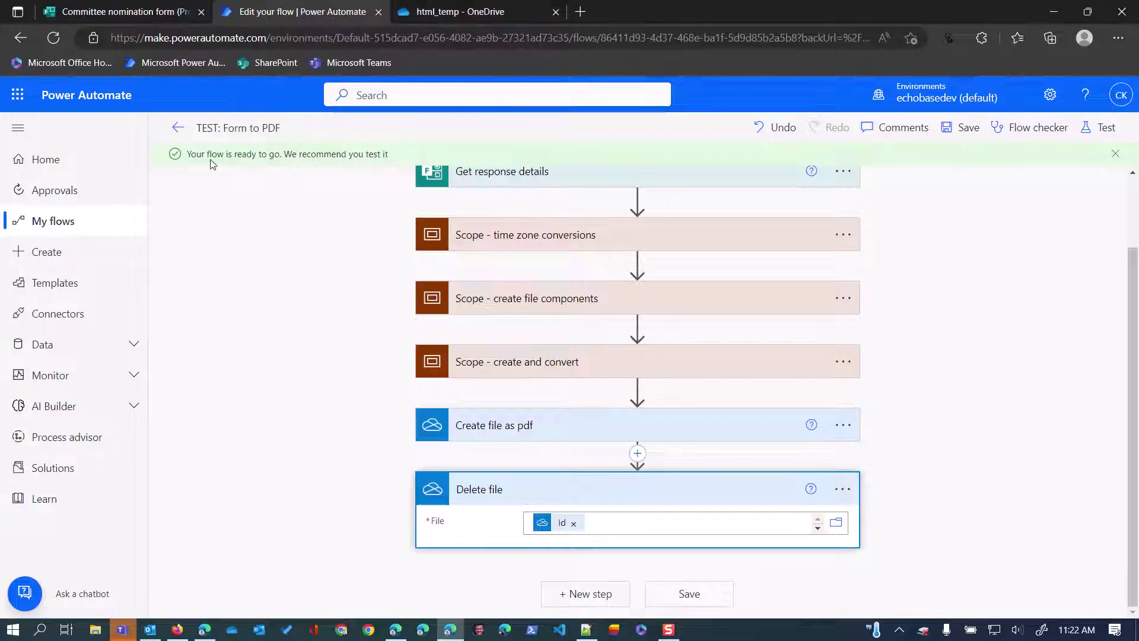
pyautogui.hotkey('ctrl', 'Tab')
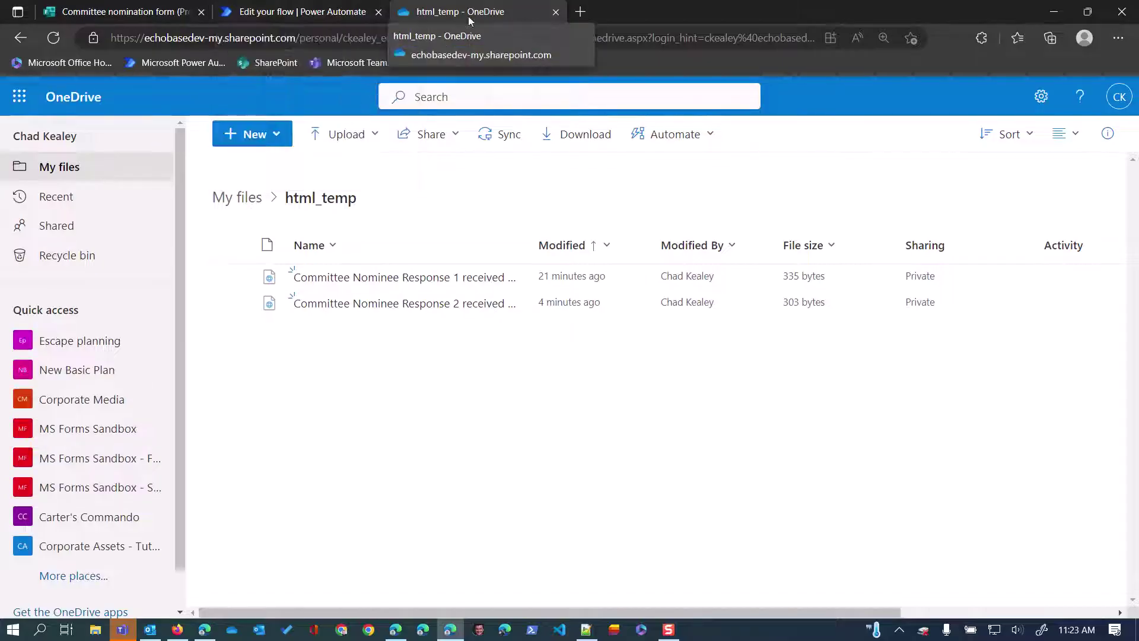
pyautogui.click(308, 8)
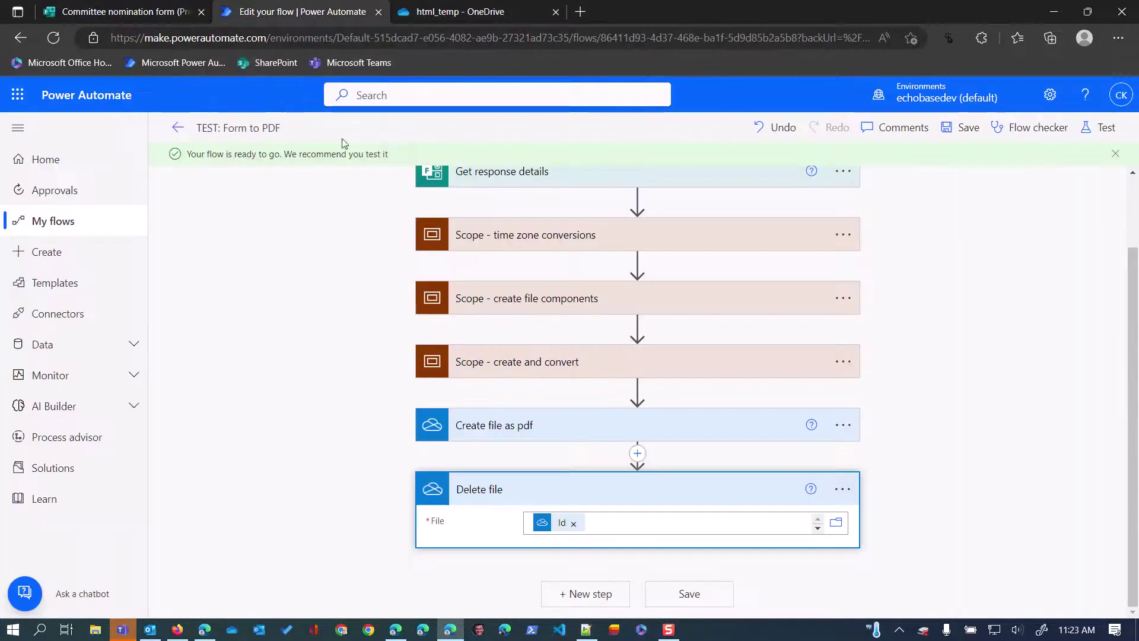
# Open the Feb 3, 11:22 AM run from the flow's 28-day run history.
pyautogui.click(177, 128)
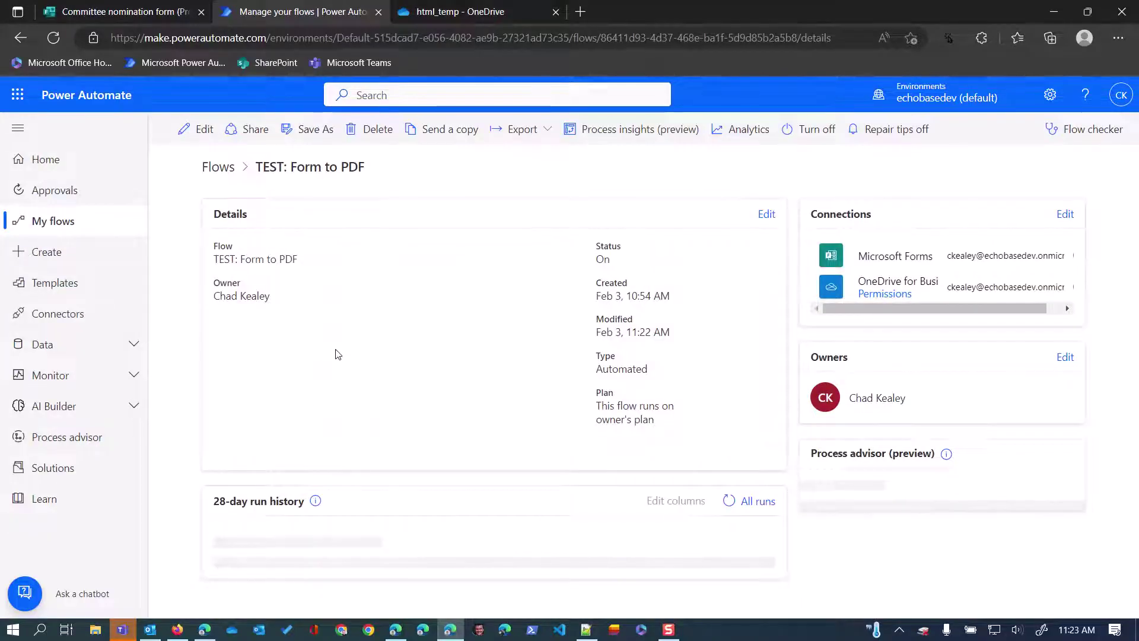
pyautogui.scroll(-2, 387, 335)
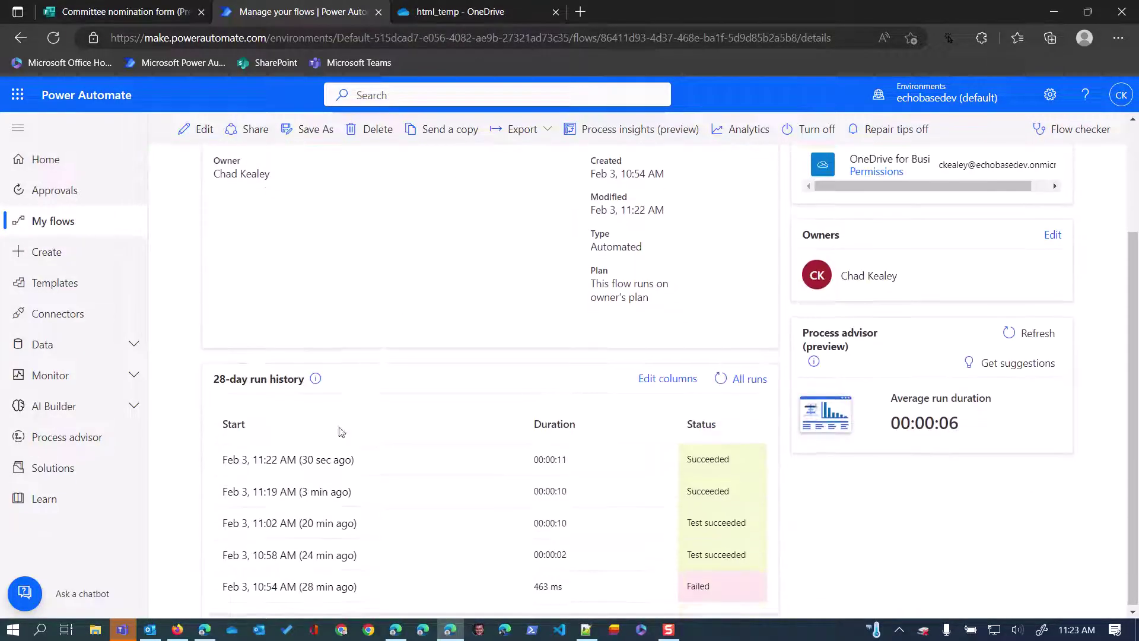
pyautogui.click(289, 460)
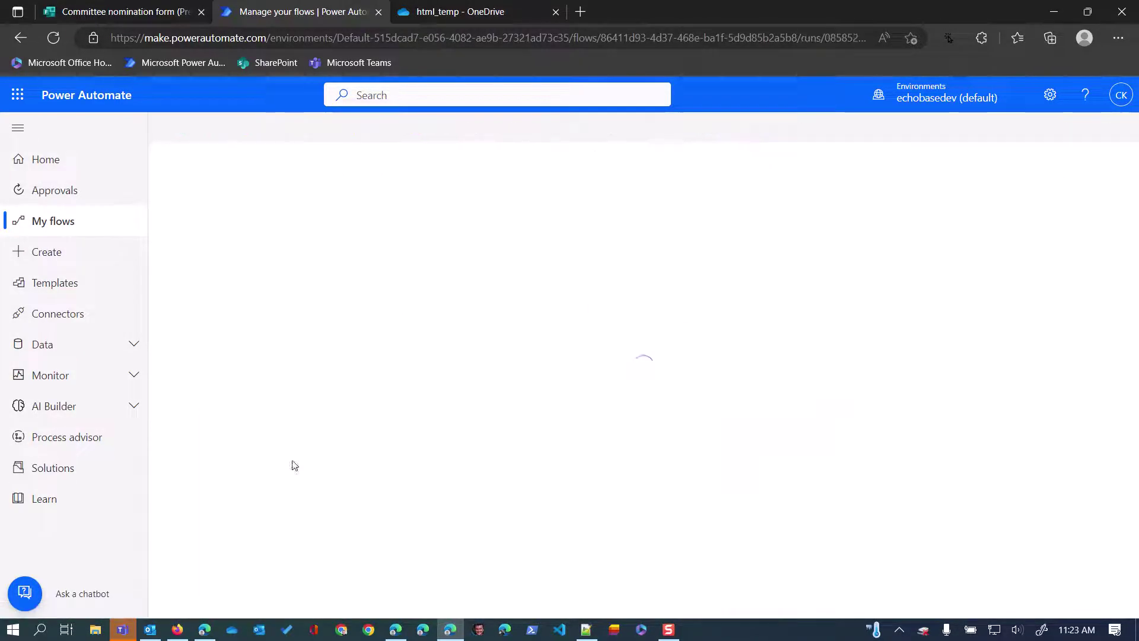
pyautogui.click(461, 11)
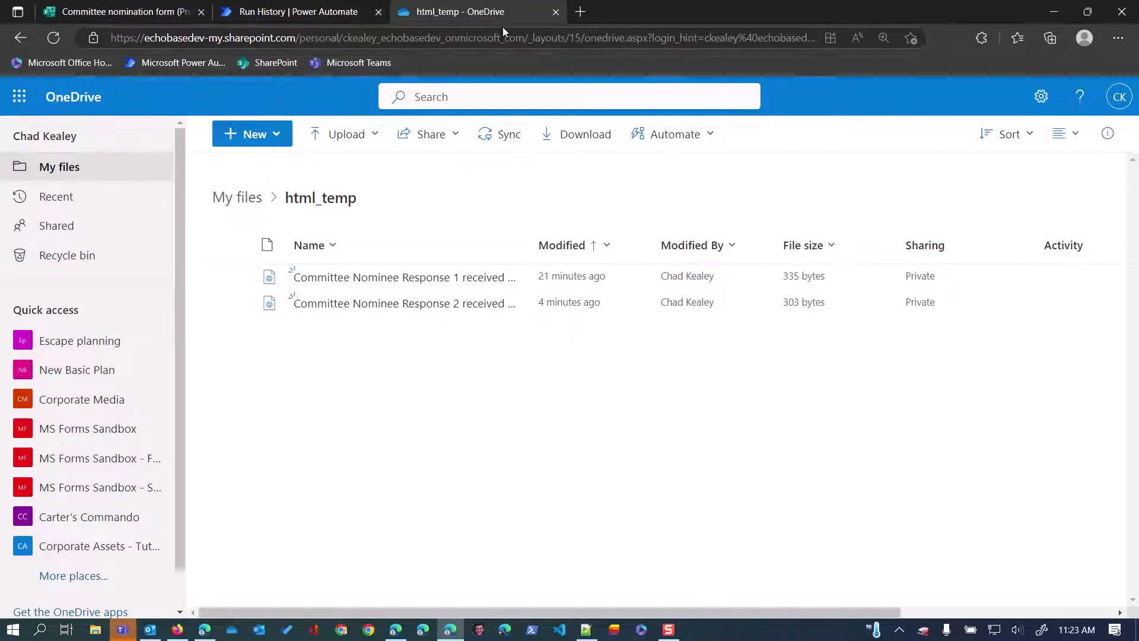
# Check the contents of the PDFs (out) and html_temp folders under My files.
pyautogui.click(258, 200)
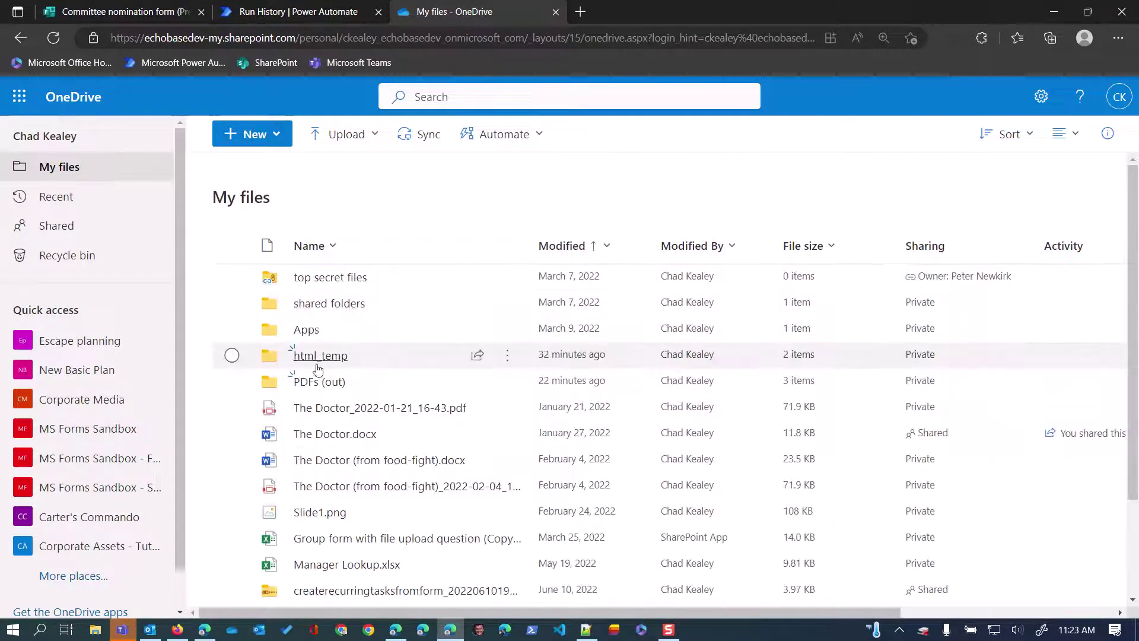
pyautogui.click(319, 383)
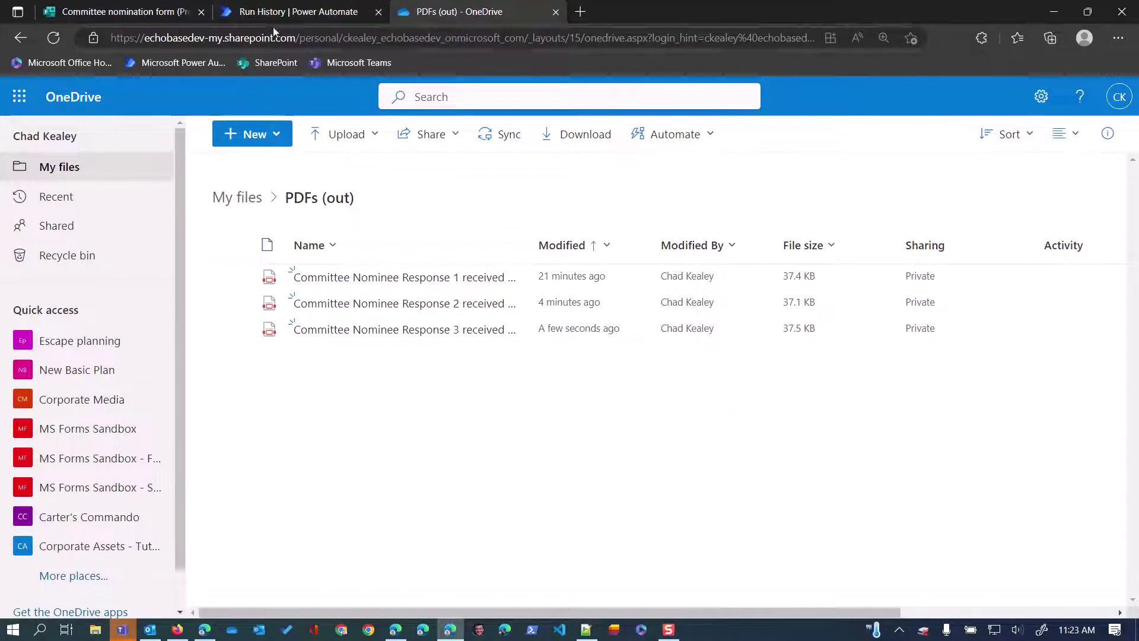
pyautogui.click(252, 200)
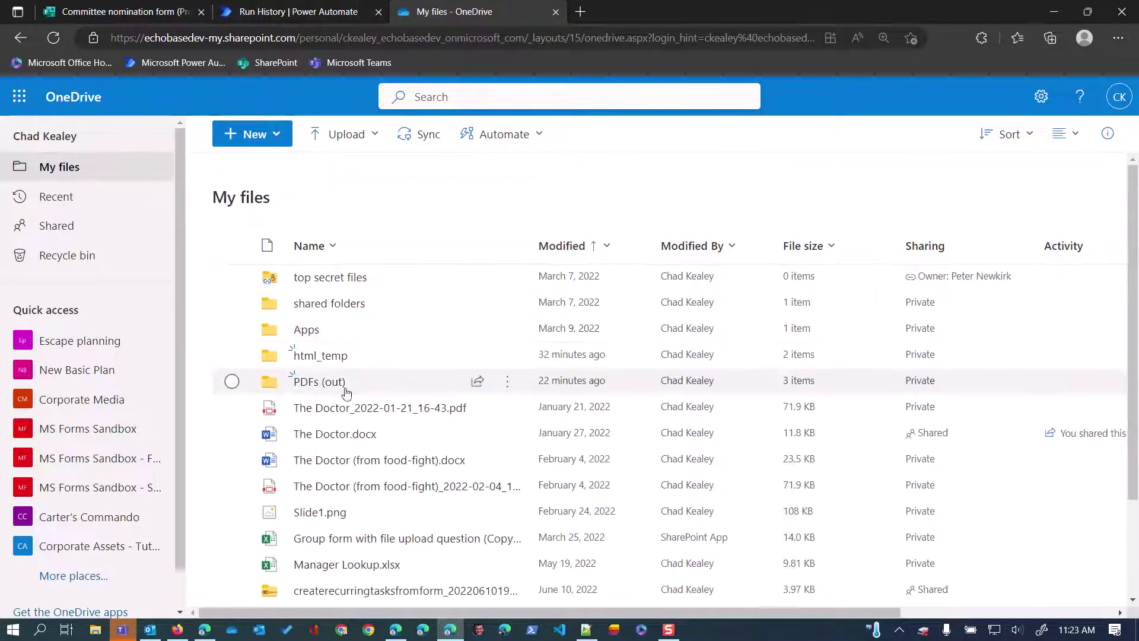
pyautogui.click(323, 360)
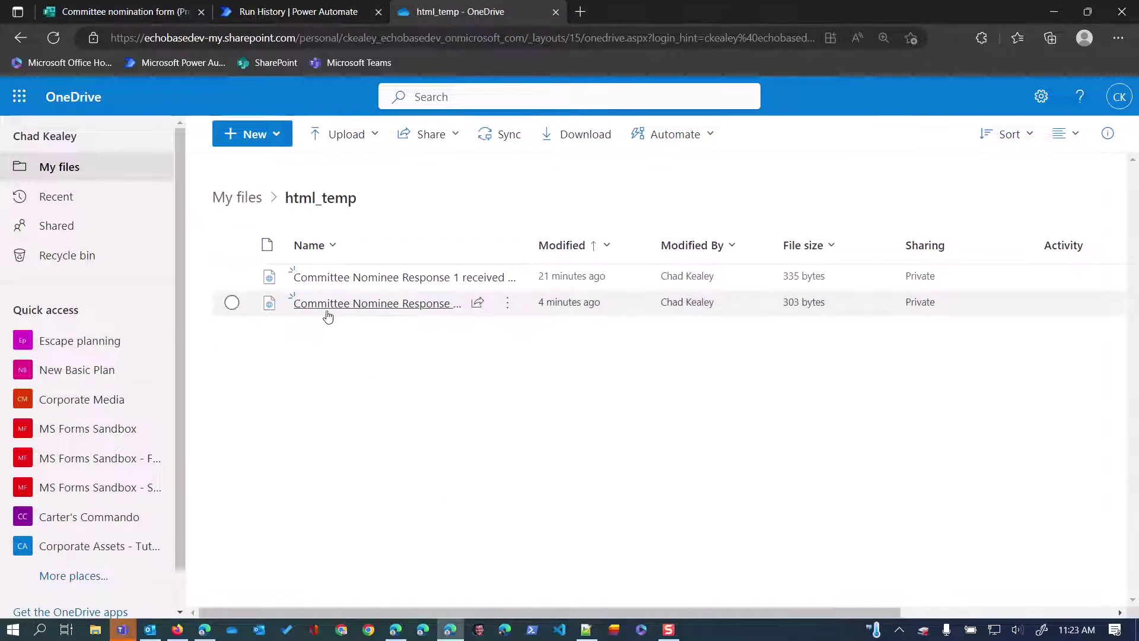
pyautogui.moveTo(412, 308)
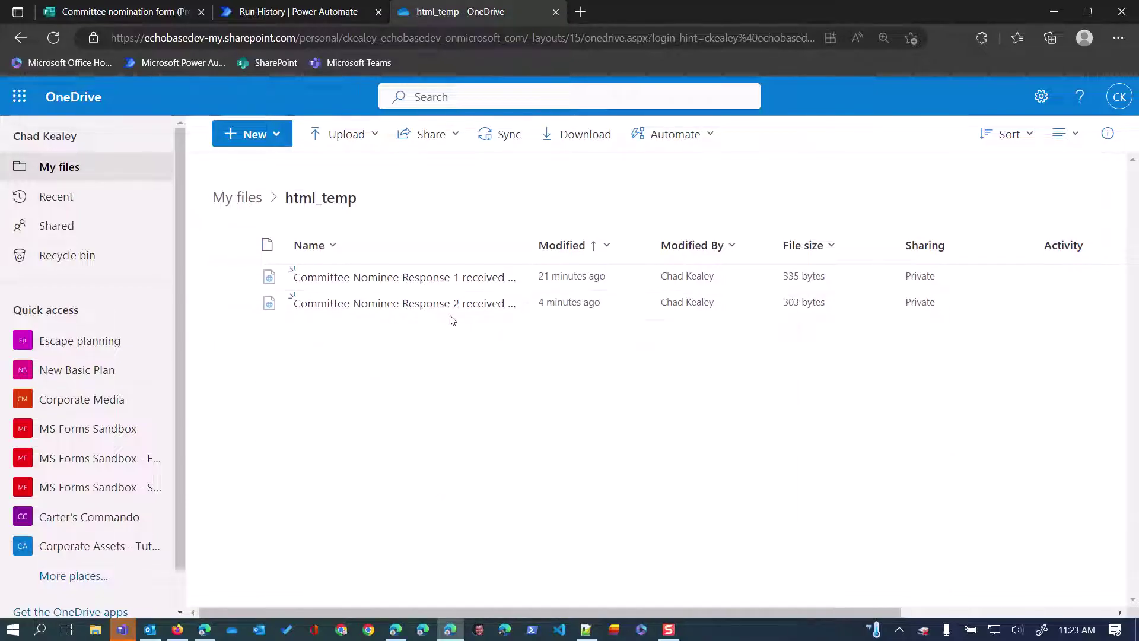
# Return to PDFs (out) and open the third Committee Nominee Response PDF.
pyautogui.click(244, 198)
pyautogui.click(325, 381)
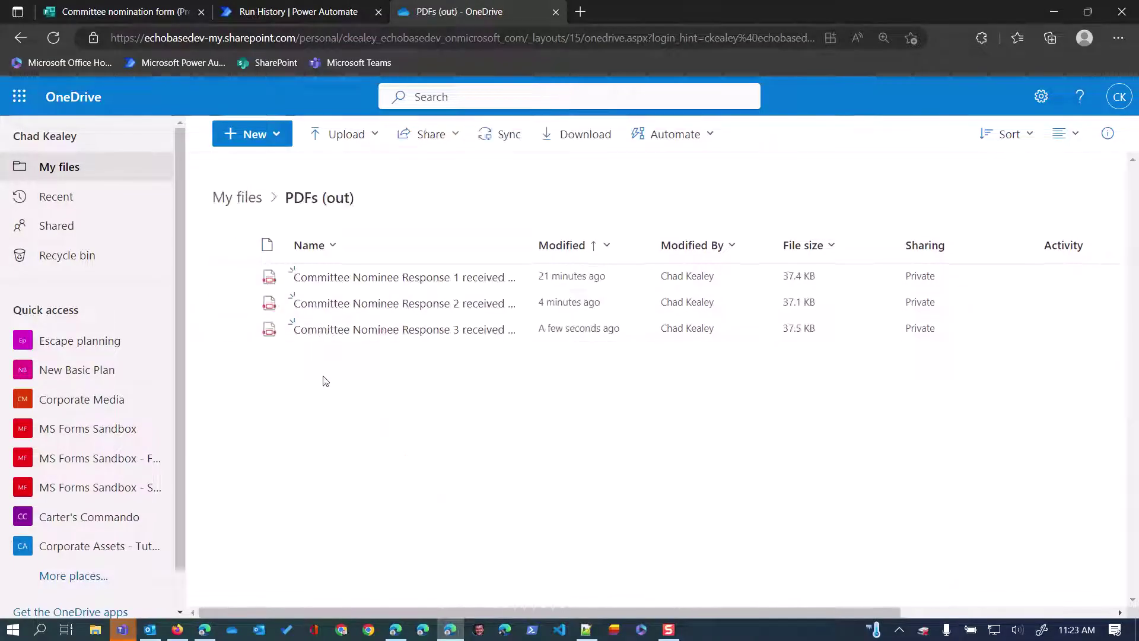
pyautogui.click(381, 338)
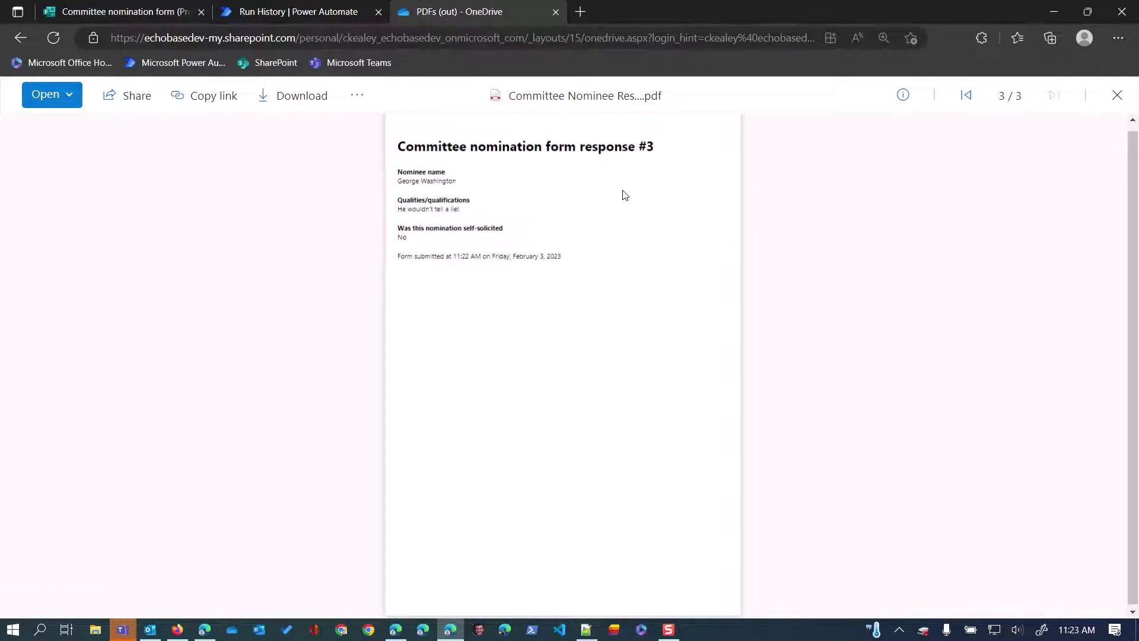
# Close the response #3 PDF preview and view the first file's details in PDFs (out).
pyautogui.click(1116, 96)
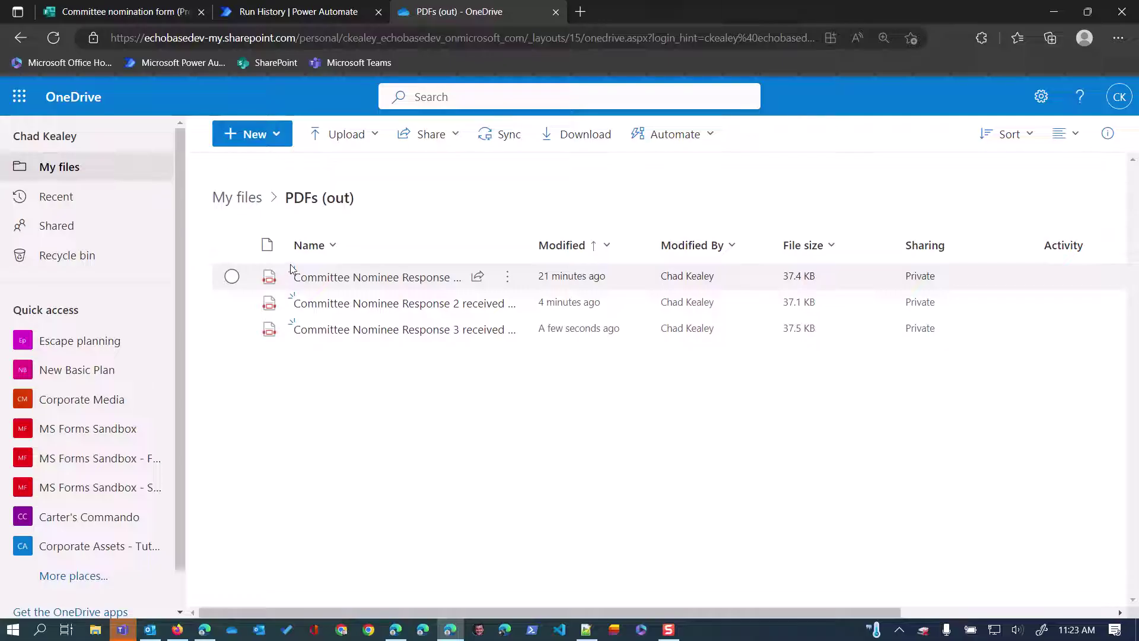
pyautogui.moveTo(291, 269)
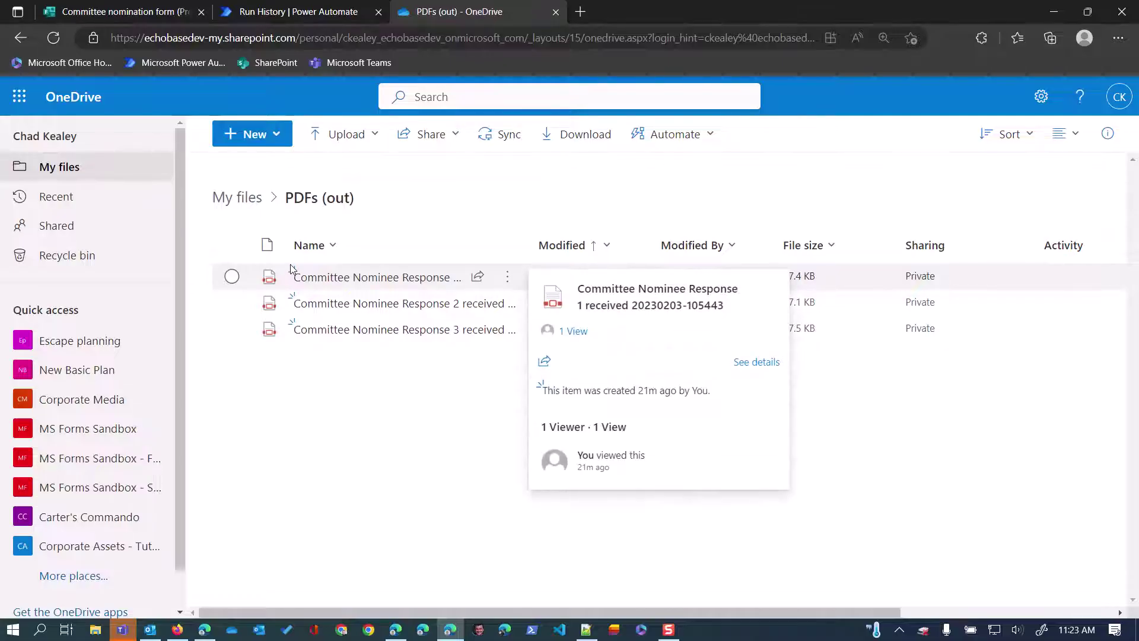